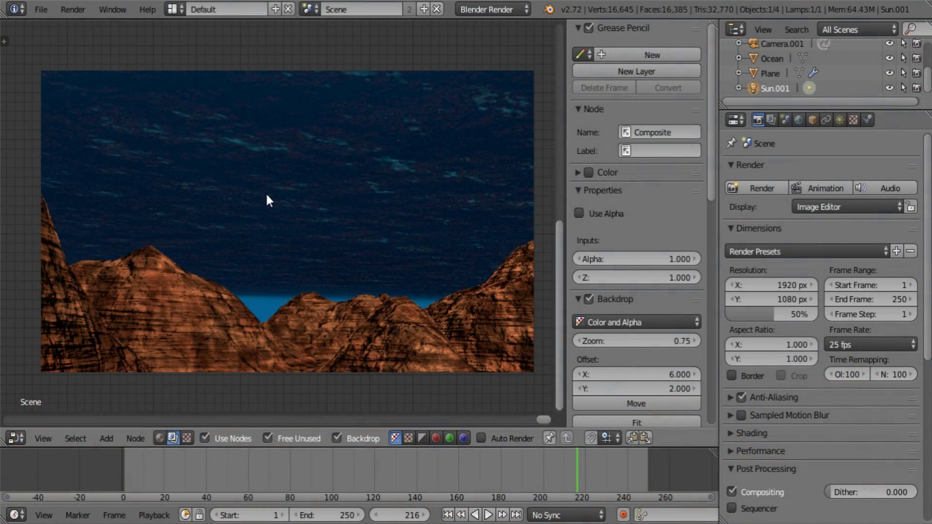
Step: Switch the compositing node area to the 3D View and look over the underwater scene
left_click(16, 438)
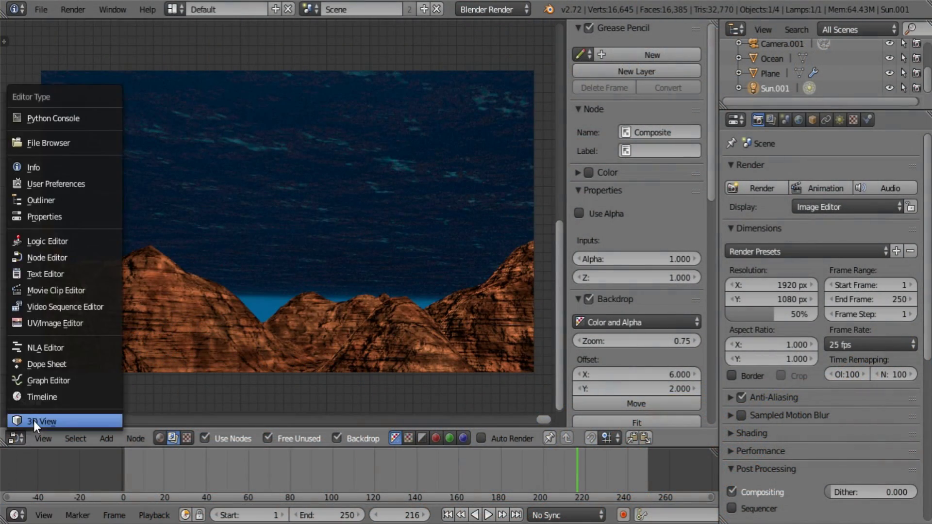
left_click(36, 476)
scroll(459, 264, "down", 8)
middle_click_drag(458, 263, 517, 204)
scroll(406, 254, "up", 6)
scroll(496, 211, "up", 6)
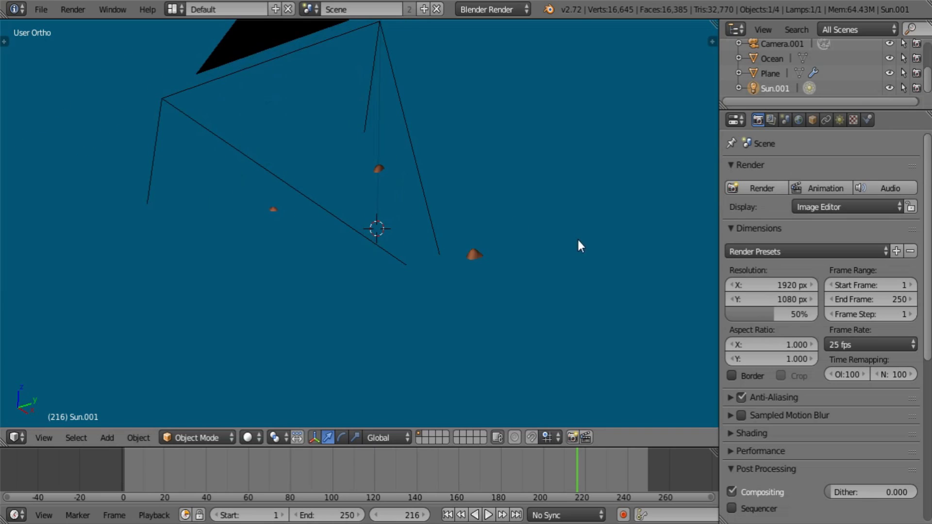
Step: Select the Ocean object and review its material and Foam texture settings
middle_click_drag(575, 236, 532, 207)
right_click(532, 207)
left_click(867, 120)
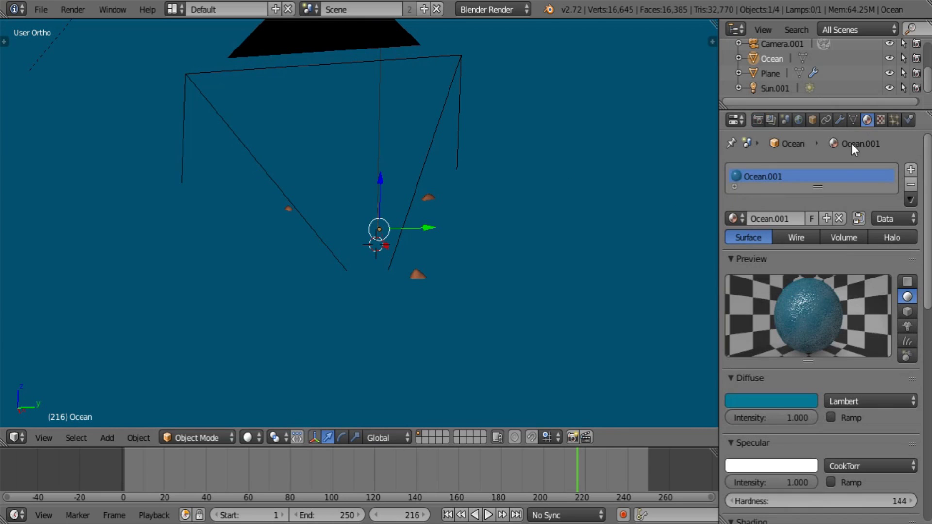
left_click(881, 120)
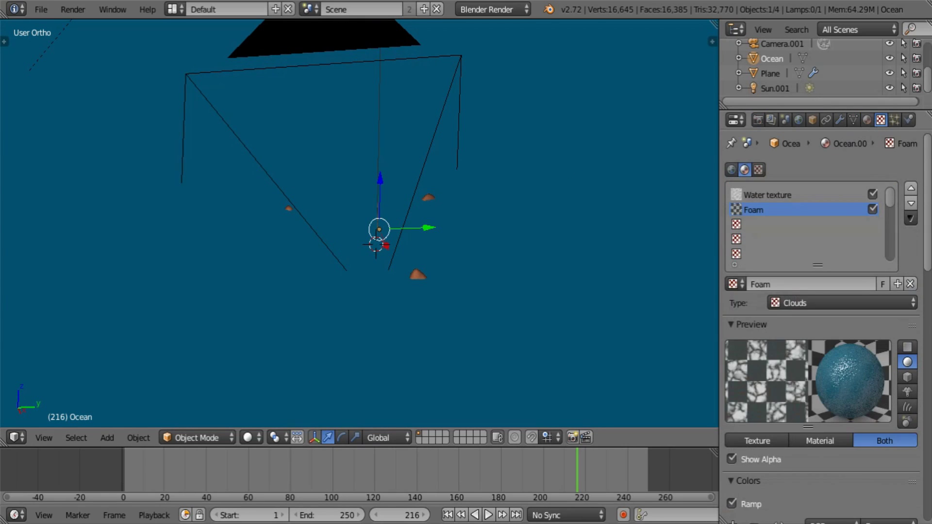
scroll(930, 194, "down", 5)
scroll(792, 172, "up", 5)
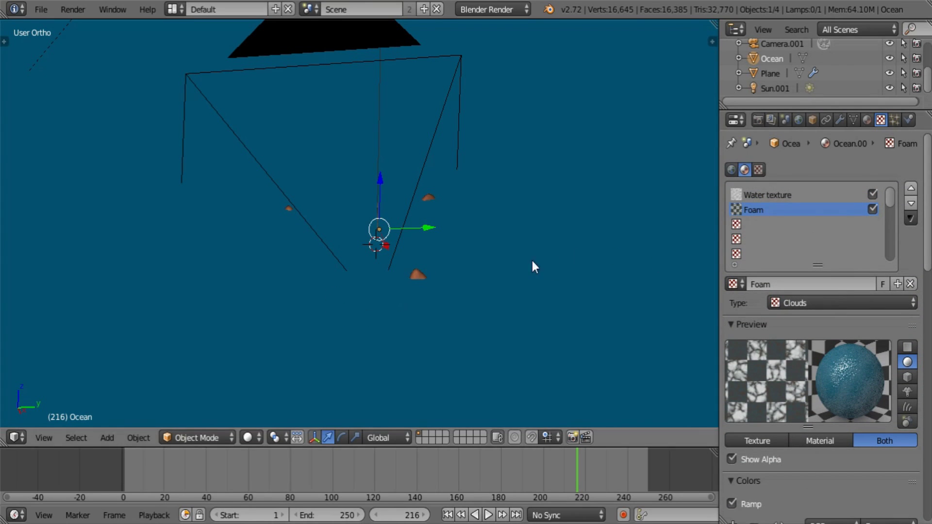
Step: Select the rocky terrain plane, look through the camera, and review its displacement modifiers
right_click(421, 275)
middle_click_drag(445, 280, 436, 255)
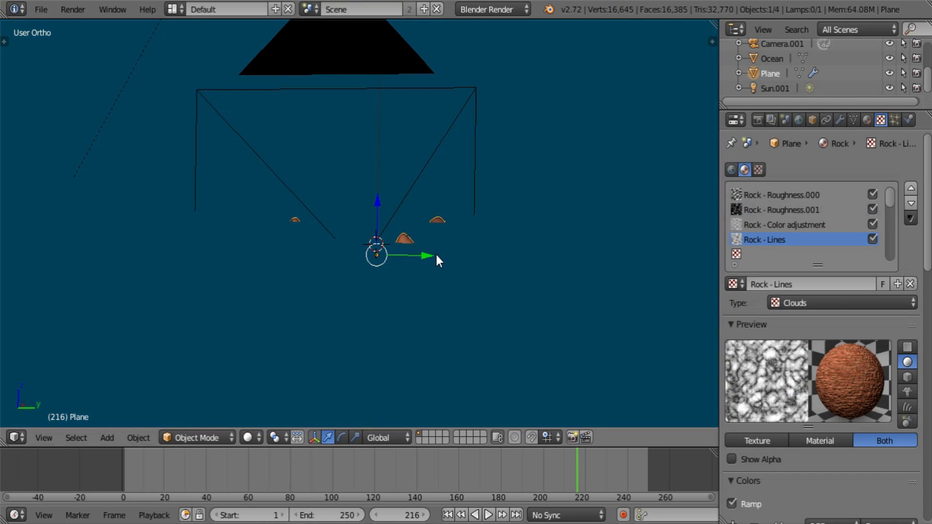
key("KP_0")
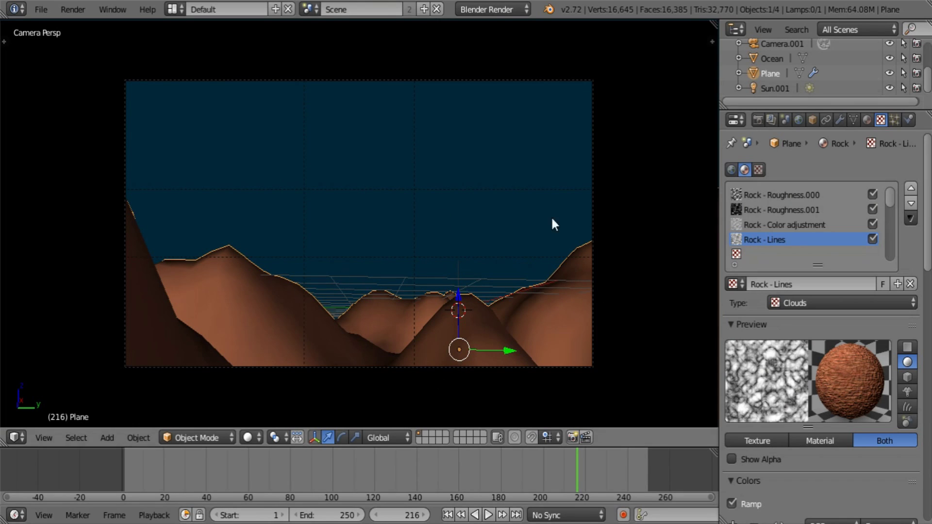
left_click(840, 119)
scroll(773, 258, "down", 3)
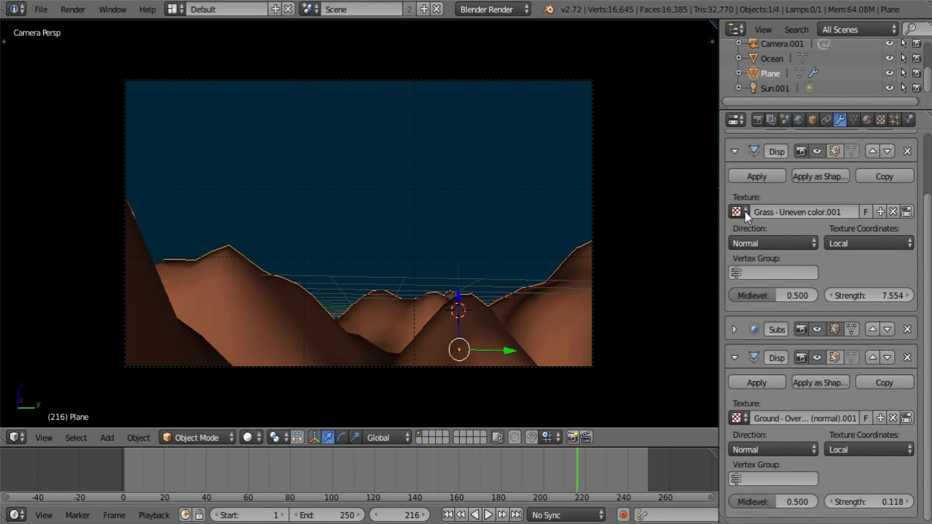
scroll(849, 321, "up", 5)
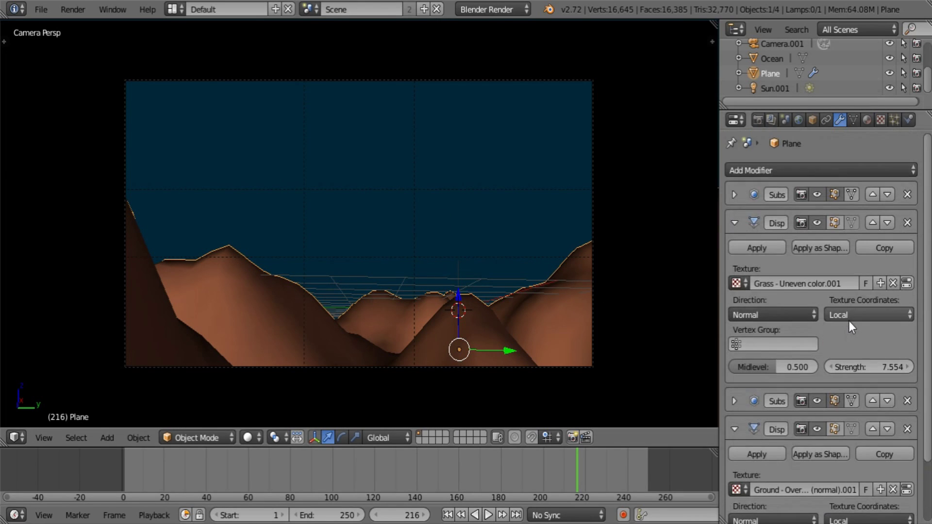
Step: Review the terrain plane's Rock material and its texture list
left_click(867, 120)
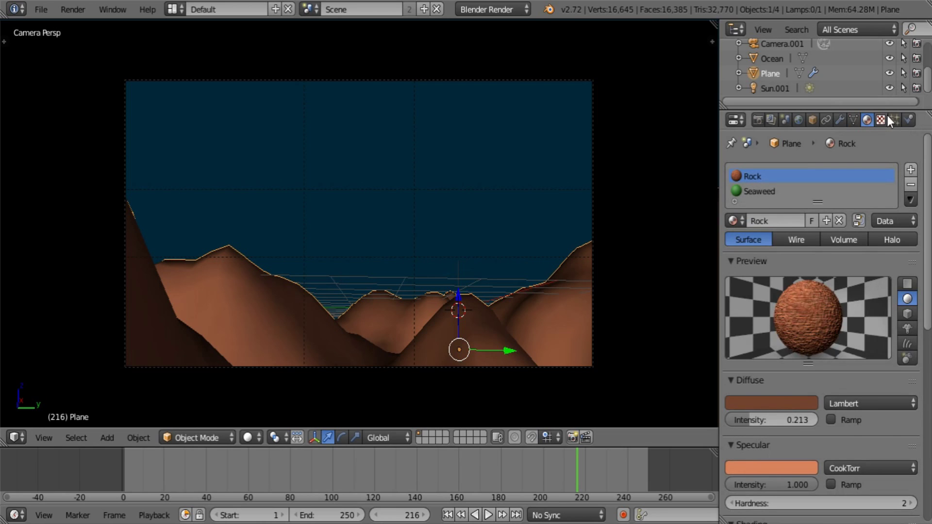
left_click(884, 118)
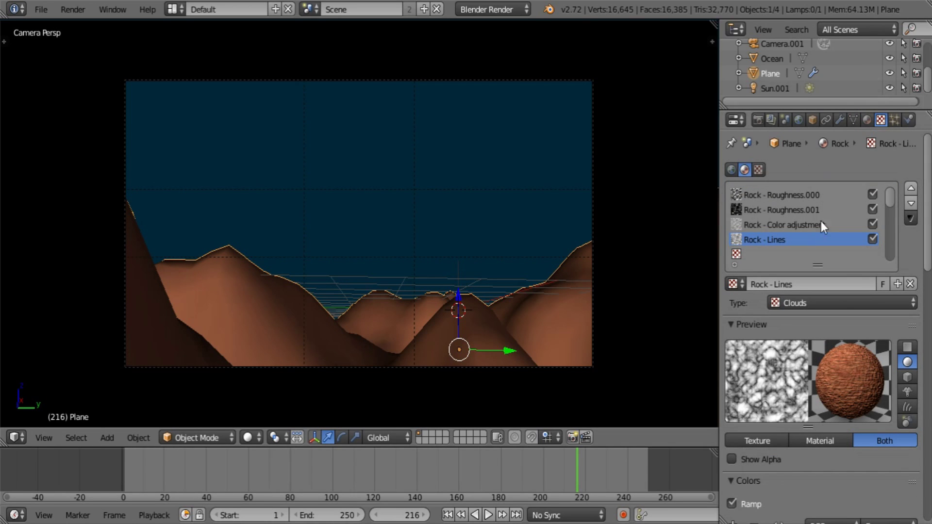
mouse_move(928, 172)
left_mouse_down()
mouse_move(924, 424)
mouse_move(928, 174)
left_mouse_up()
left_click(16, 437)
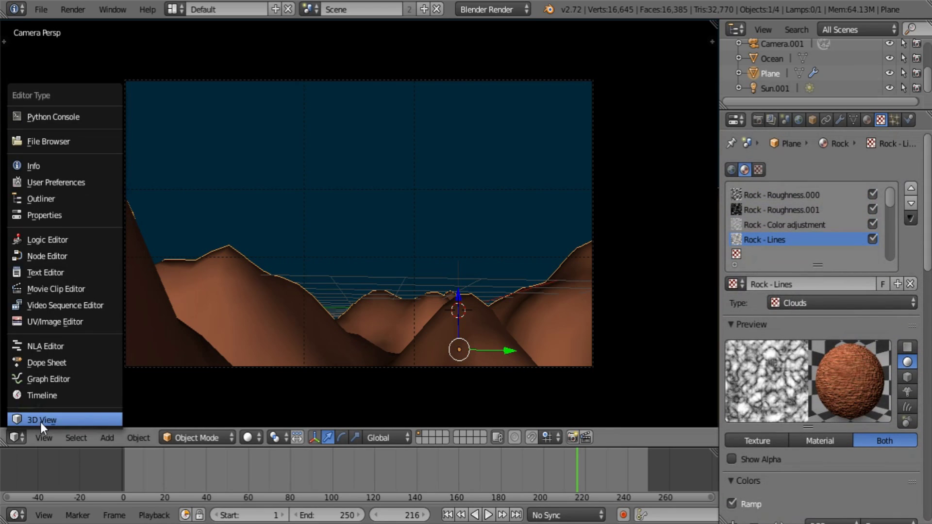
left_click(40, 422)
left_click(16, 437)
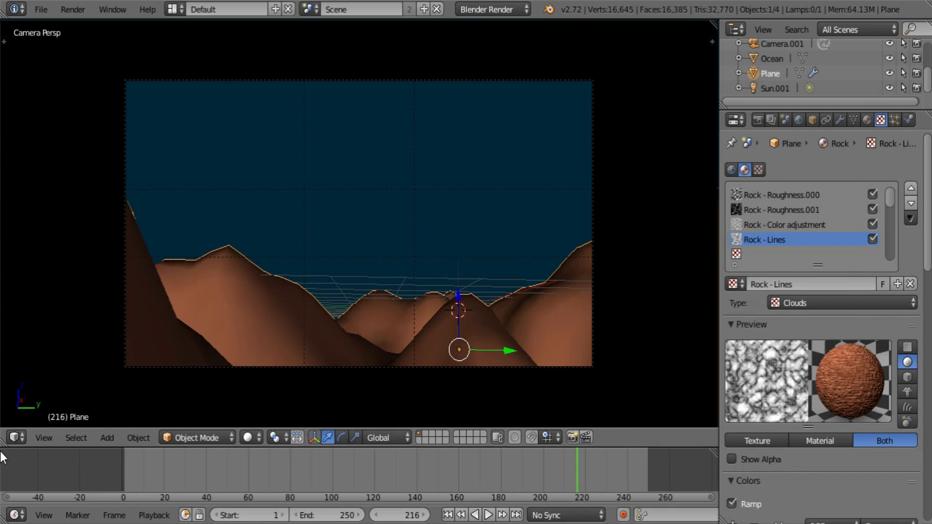
left_click(15, 438)
left_click(40, 420)
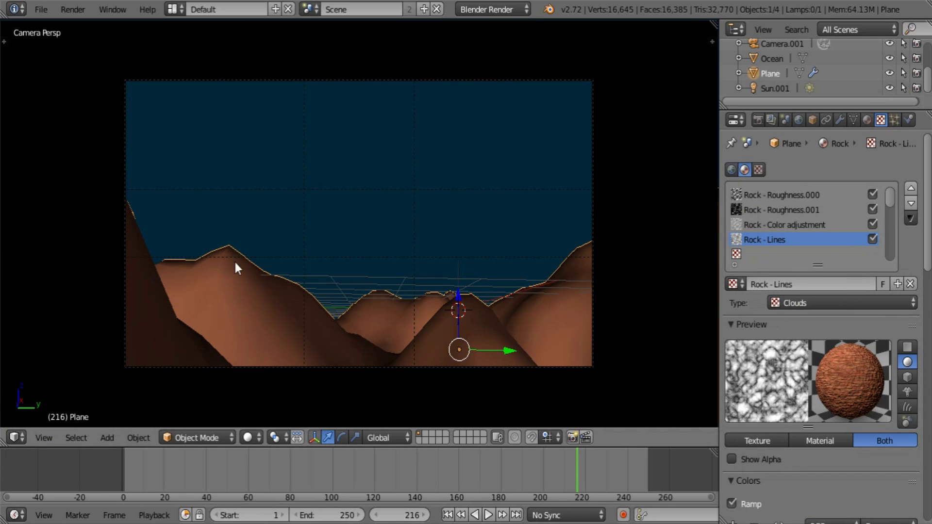
left_click(757, 120)
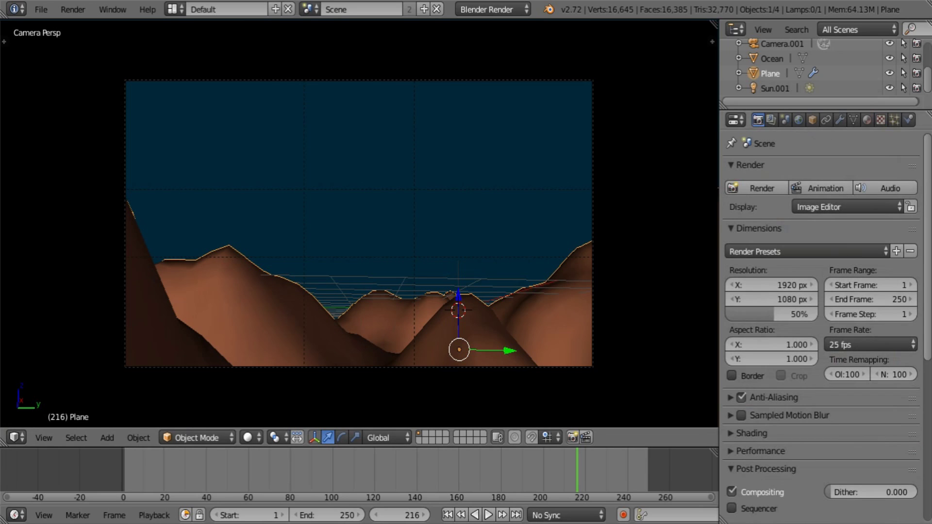
left_click(867, 120)
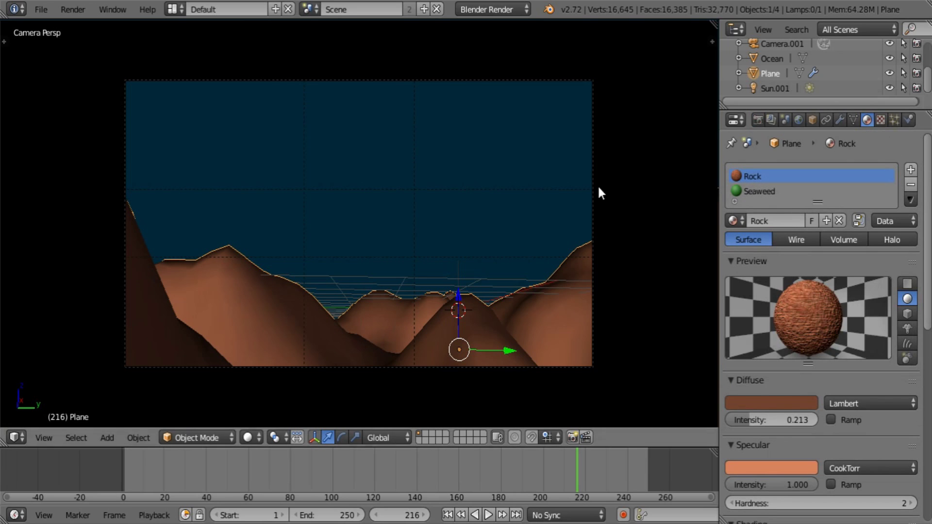
Step: Select the Ocean object and expand its material Options to check the pass index
right_click(494, 229)
scroll(924, 221, "down", 10)
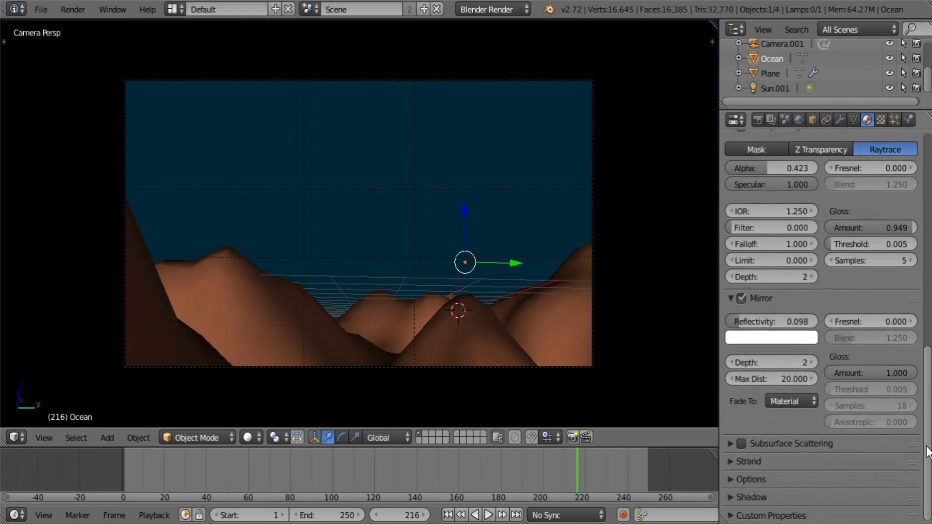
left_click(748, 480)
scroll(829, 407, "down", 8)
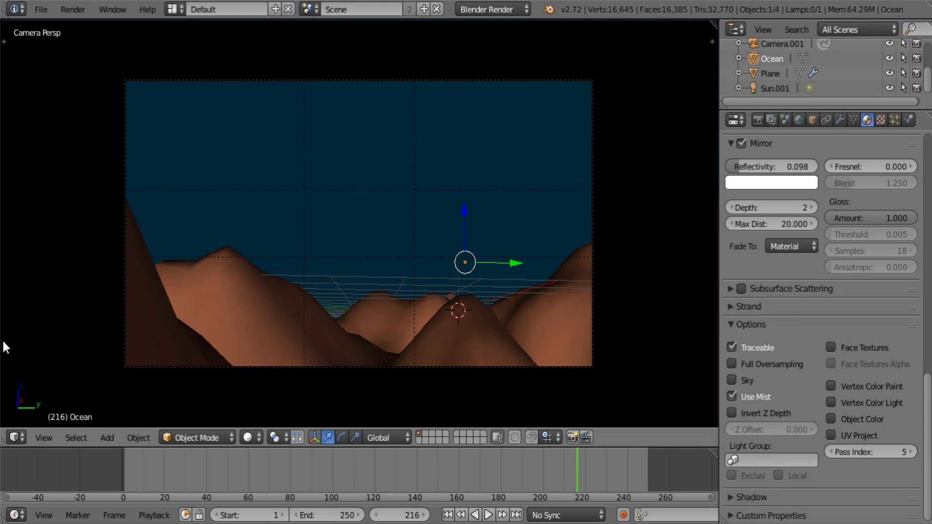
Step: Switch the 3D View area to the Node Editor, hide its properties sidebar, and bring the Render Layers, Composite and Viewer nodes into view
left_click(16, 437)
left_click(77, 256)
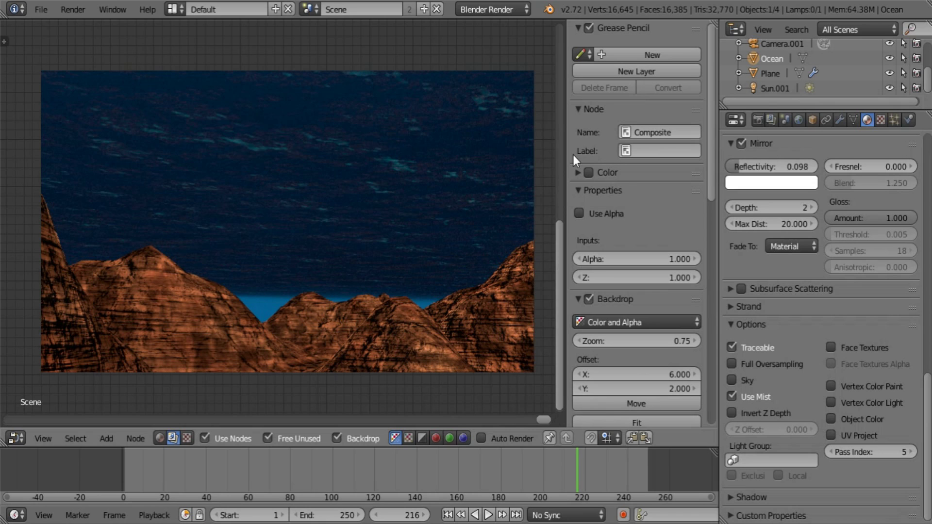
key("n")
key("Home")
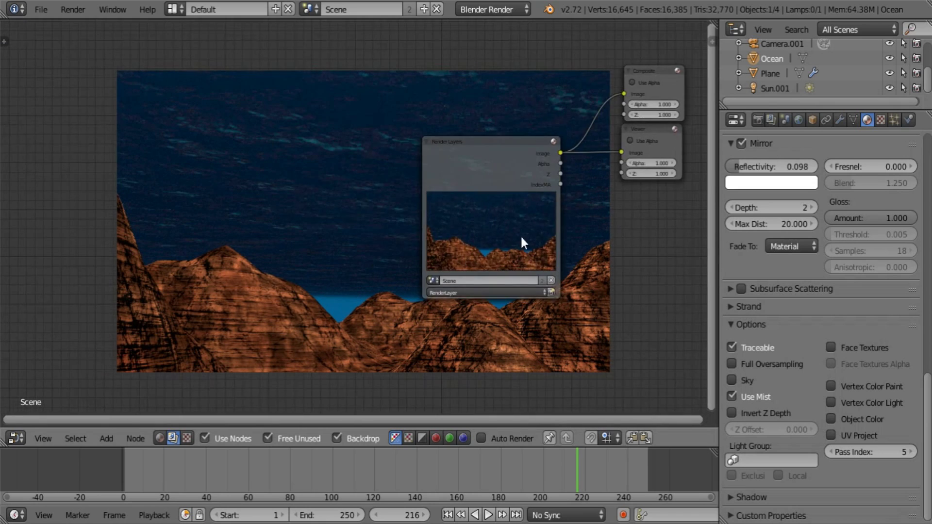
middle_click_drag(523, 236, 269, 293)
scroll(269, 301, "up", 6)
middle_click_drag(223, 338, 212, 255)
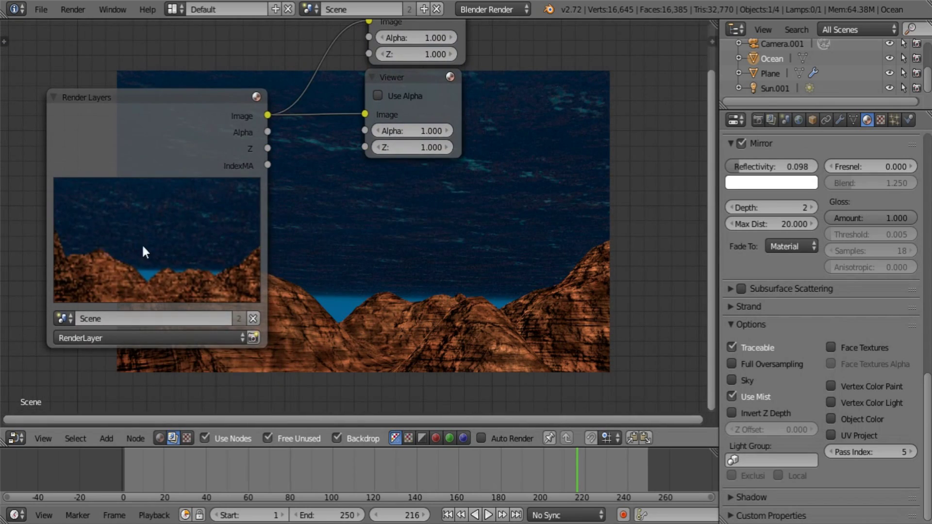
middle_click_drag(243, 176, 218, 219)
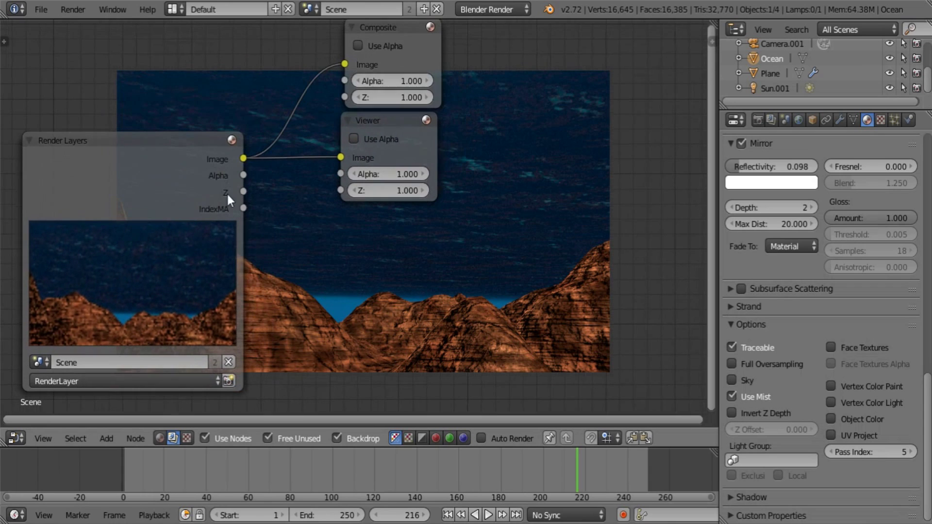
Step: Spread the nodes apart so there is room between Render Layers and the stacked Composite and Viewer nodes
left_click_drag(138, 183, 88, 120)
middle_click_drag(253, 174, 238, 239)
left_click_drag(383, 190, 457, 243)
left_click_drag(402, 94, 630, 65)
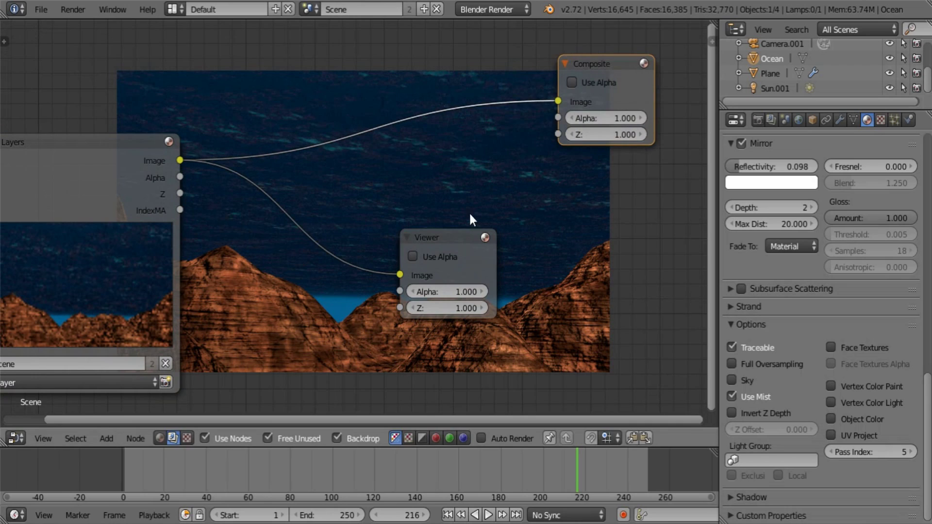
left_click_drag(471, 234, 626, 158)
left_click(487, 245)
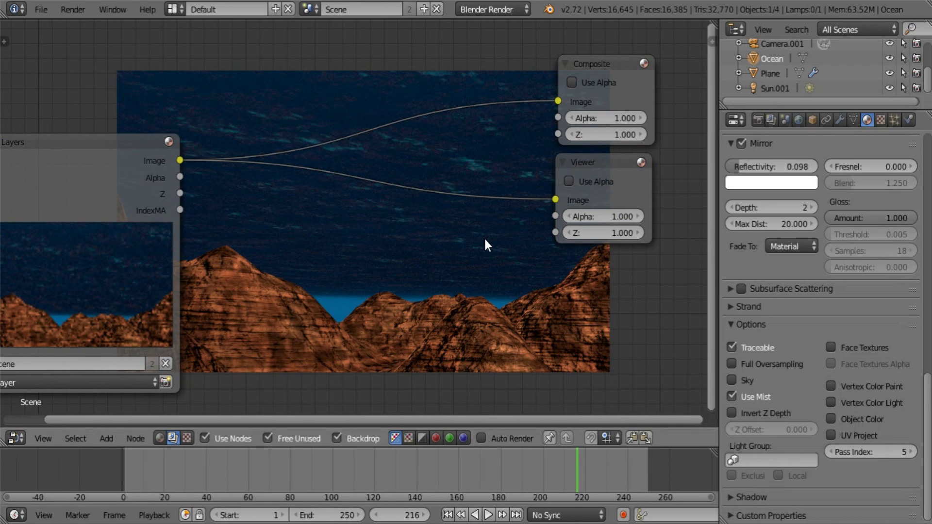
Step: Insert a Mix colour node into the link between the Render Layers image output and the Viewer
key("shift+a")
mouse_move(421, 269)
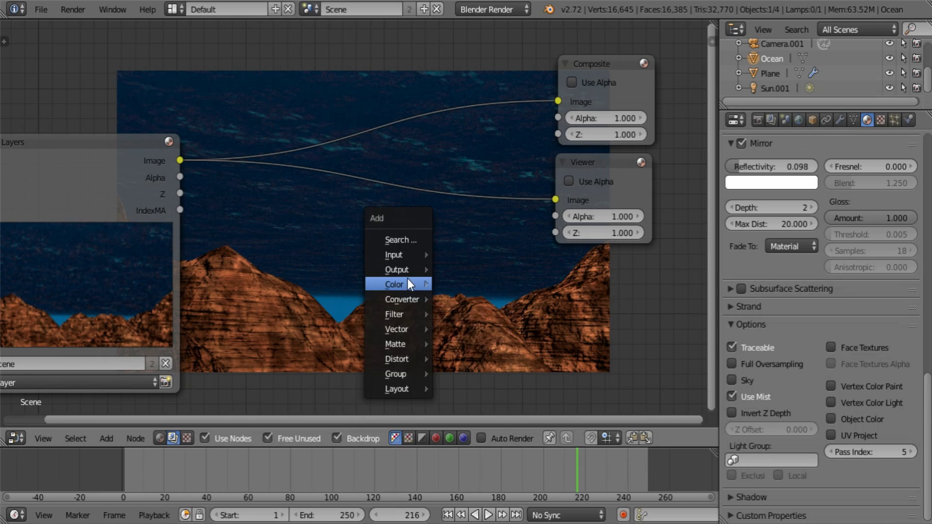
left_click(477, 285)
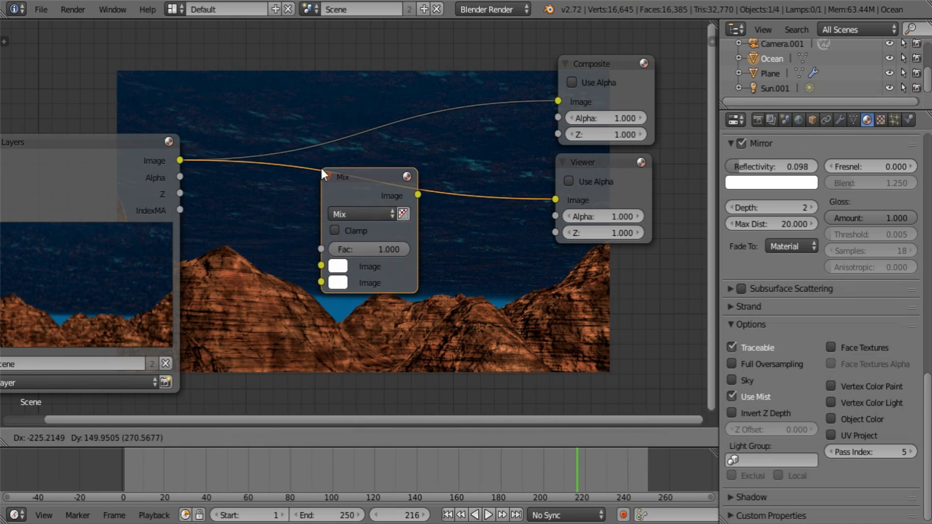
left_click(322, 168)
middle_click_drag(300, 216, 216, 200)
middle_click_drag(311, 278, 358, 292)
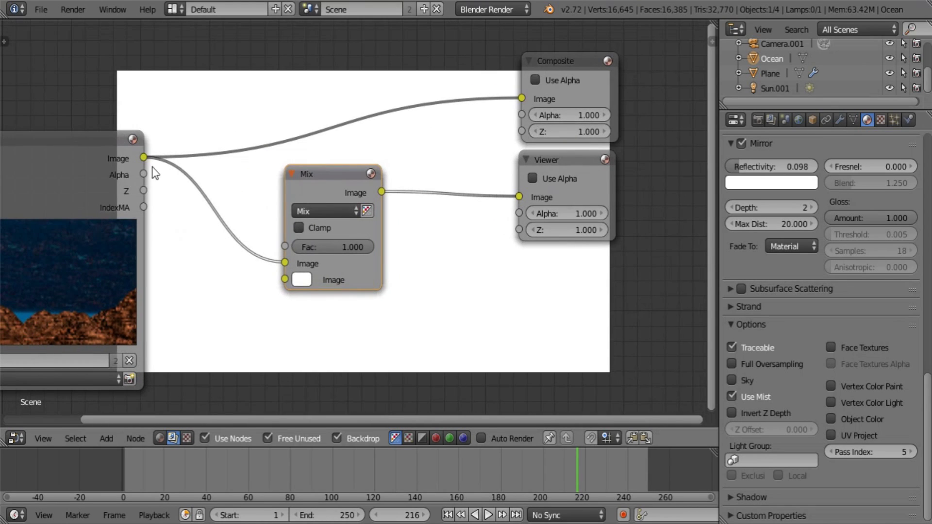
Step: Set the Mix node's blend mode to Multiply and connect the Render Layers Z output to its first image input
left_click(319, 210)
left_click(331, 266)
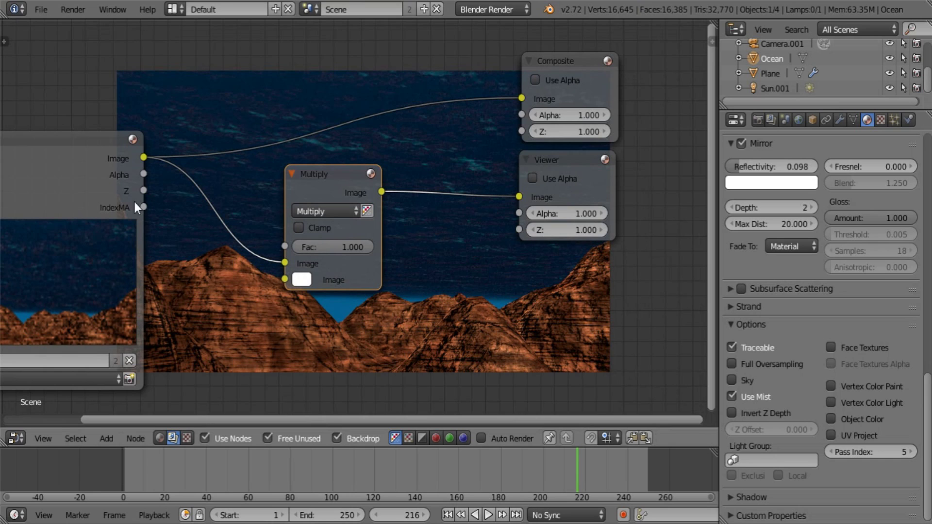
left_click_drag(144, 190, 192, 179)
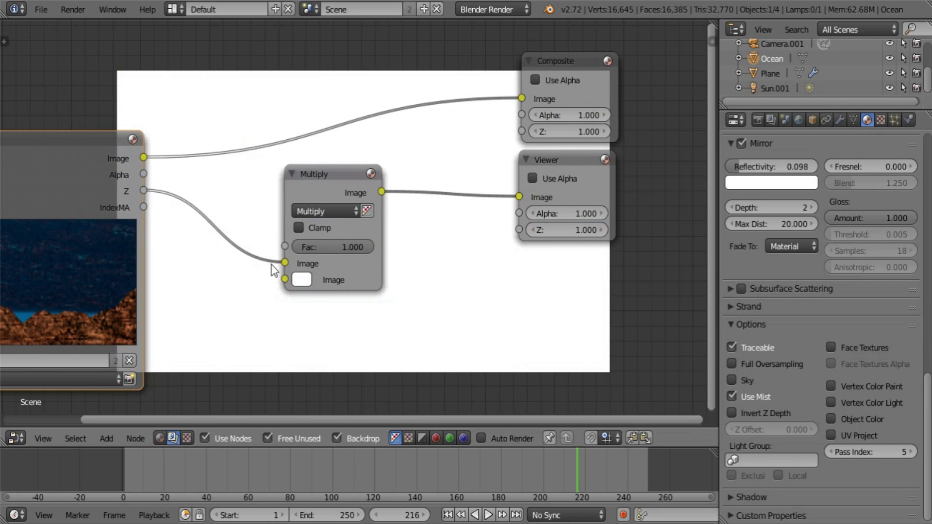
mouse_move(274, 264)
left_mouse_down()
mouse_move(229, 264)
mouse_move(285, 262)
left_mouse_up()
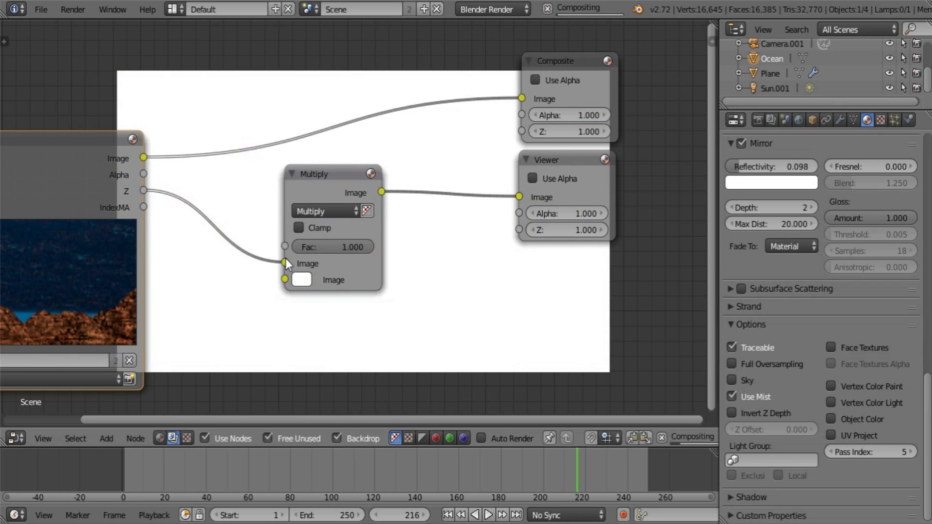
Step: Set the Multiply node's second image colour to black and its factor to 0.995
left_click(301, 280)
left_click_drag(412, 117, 398, 356)
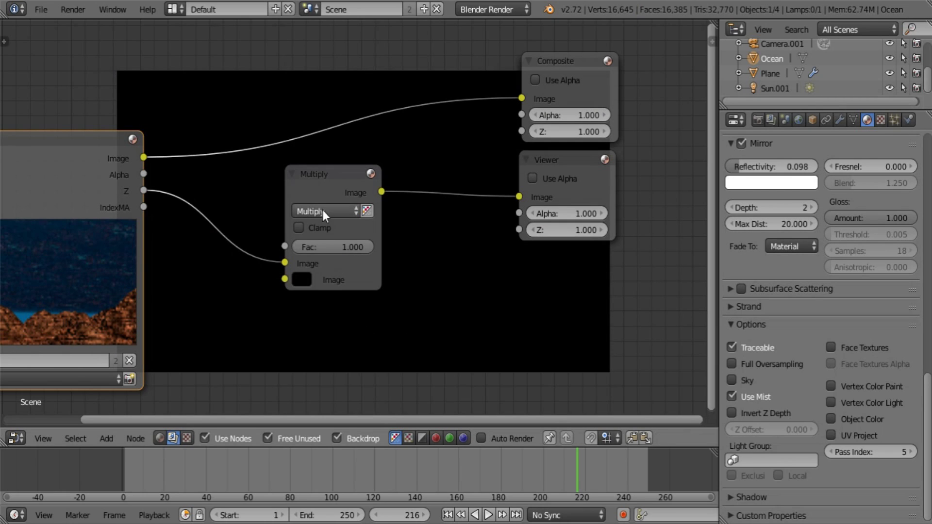
left_click(324, 211)
left_click(339, 246)
type("0.995")
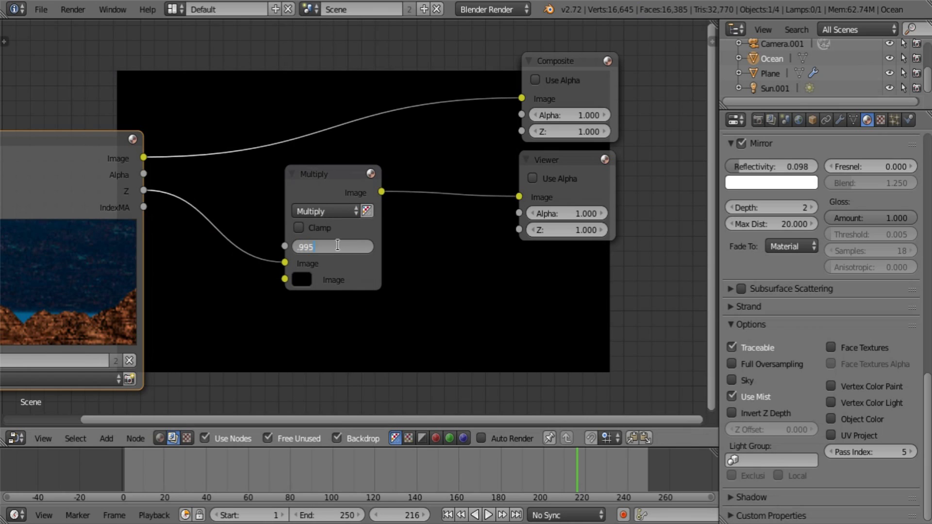
key("Return")
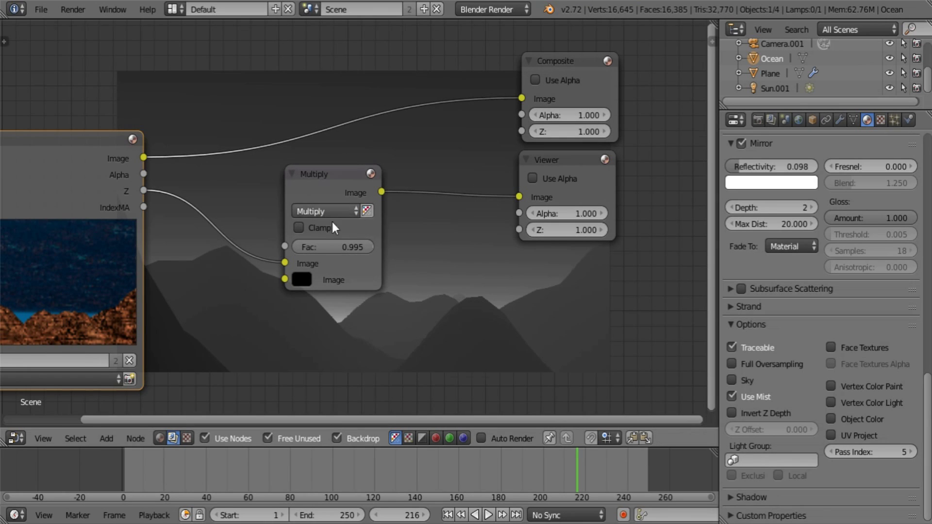
Step: Move the Viewer and Composite nodes farther from the Multiply node to make room for more nodes
middle_click_drag(300, 228, 210, 271)
left_click_drag(455, 208, 698, 154)
left_click_drag(490, 102, 695, 61)
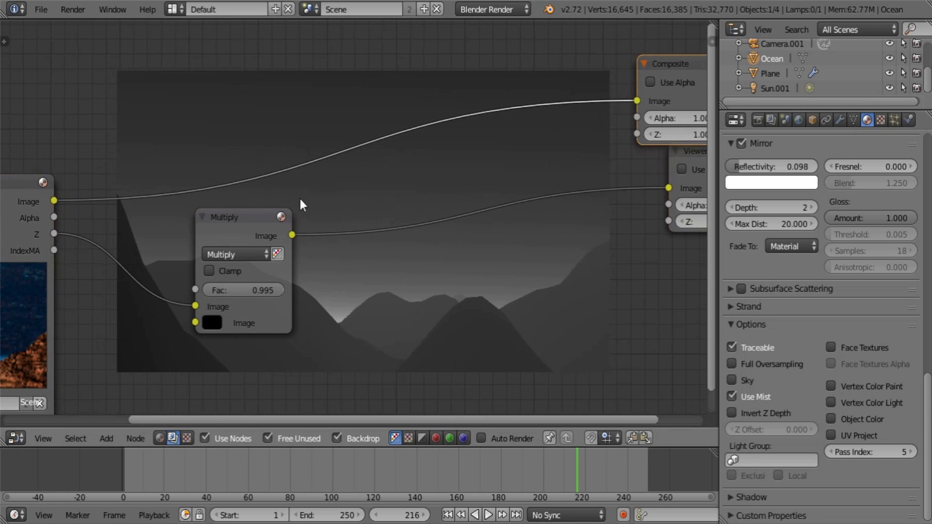
Step: Insert a Mix colour node into the link between the Multiply node and the Viewer
middle_click_drag(459, 383, 496, 310)
key("a")
middle_click_drag(456, 236, 422, 272)
key("shift+a")
mouse_move(416, 267)
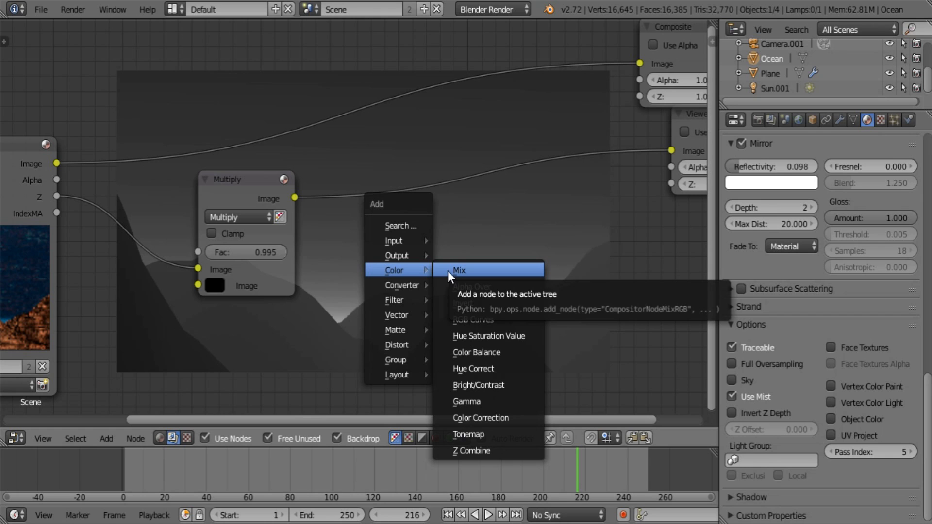
left_click(448, 271)
left_click(391, 171)
middle_click_drag(521, 269, 482, 301)
scroll(408, 325, "up", 3)
middle_click_drag(382, 306, 421, 237)
scroll(421, 236, "down", 3)
scroll(413, 238, "up", 1)
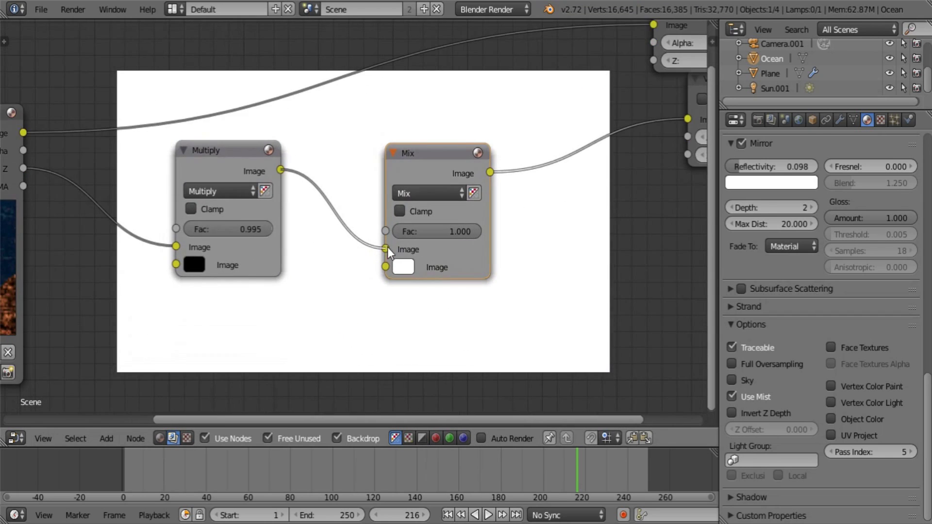
Step: Feed the Multiply output into the new Mix node's factor and the Render Layers image into its first image input, with blend mode Color
left_click_drag(389, 245, 390, 235)
left_click_drag(425, 147, 463, 148)
scroll(302, 191, "down", 1)
left_click_drag(78, 170, 394, 277)
left_click(428, 218)
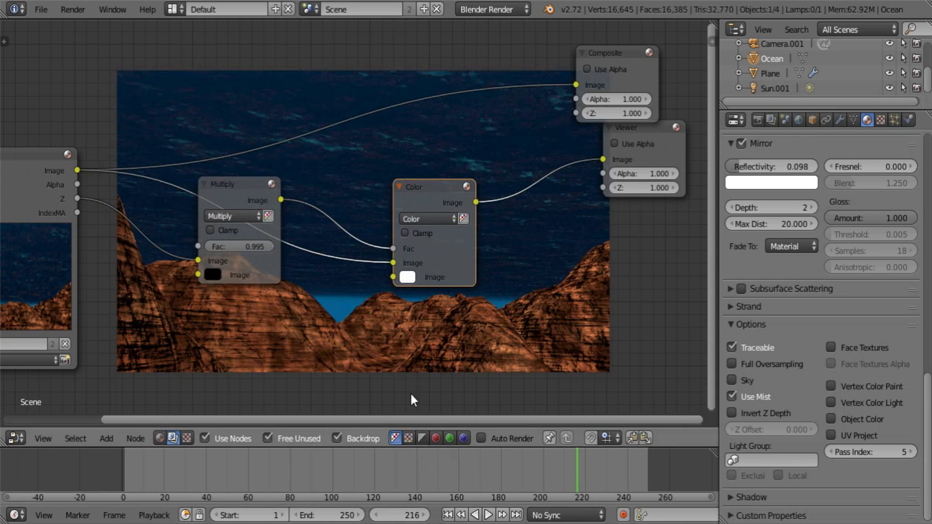
Step: Set the Color node's second image colour to light green
scroll(410, 377, "up", 3)
left_click(346, 278)
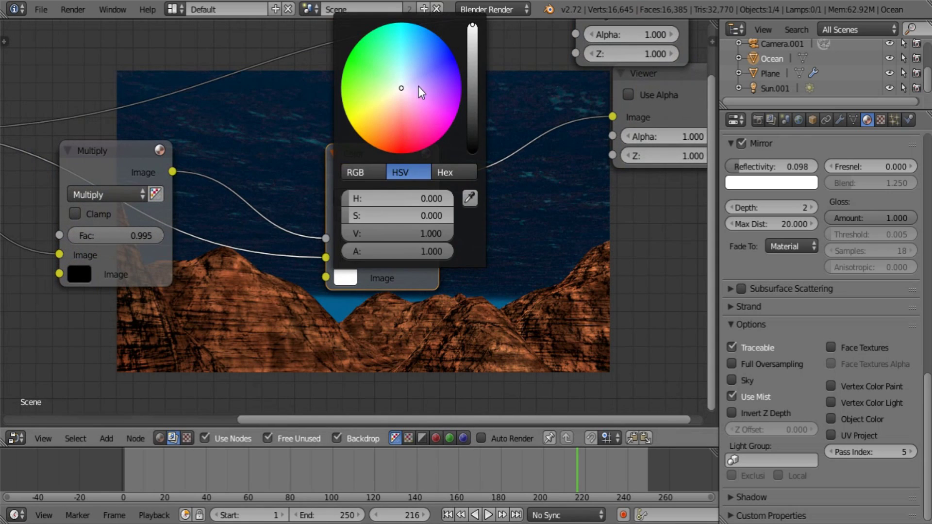
mouse_move(407, 75)
left_mouse_down()
mouse_move(423, 68)
mouse_move(390, 77)
left_mouse_up()
Step: Move the Color node farther from the Multiply node and add a ColorRamp node between them
mouse_move(340, 180)
middle_mouse_down()
mouse_move(399, 189)
mouse_move(343, 189)
middle_mouse_up()
left_click_drag(366, 183, 462, 164)
key("a")
key("shift+a")
mouse_move(312, 147)
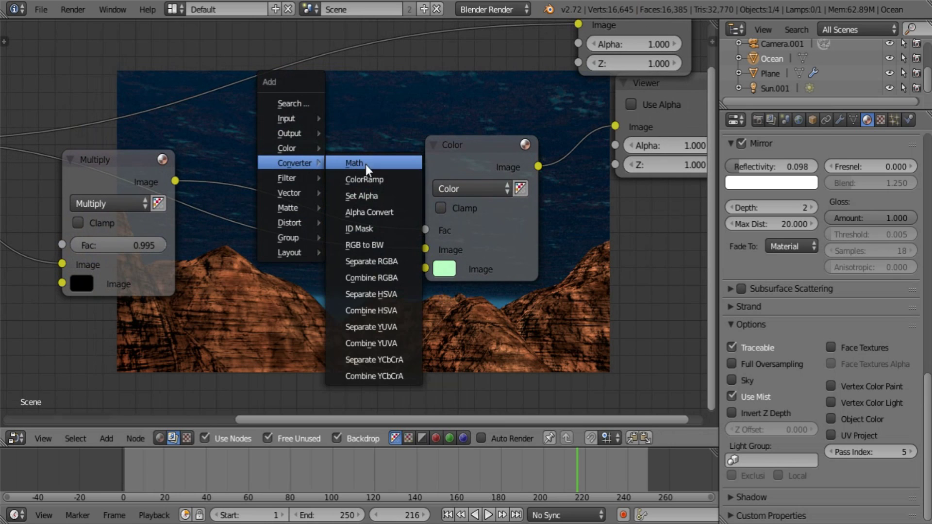
left_click(372, 177)
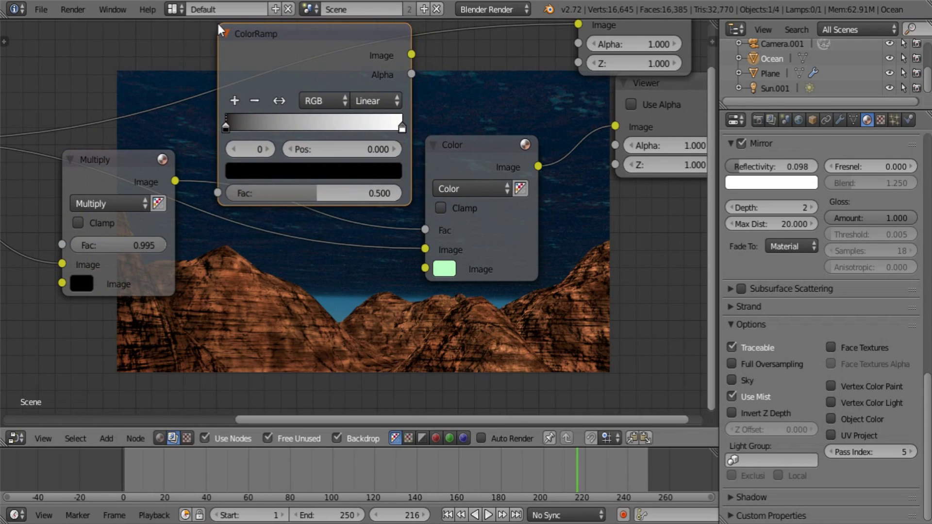
left_click(311, 277)
Step: Link the Multiply output to the ColorRamp's factor and the ColorRamp's image output to the Color node's factor
middle_click_drag(183, 262, 198, 174)
left_click_drag(204, 176, 228, 336)
left_click_drag(416, 189, 467, 223)
middle_click_drag(391, 260, 301, 265)
Step: Set the ColorRamp's interpolation to Ease and move its white stop to about 0.114
left_click(281, 241)
left_click(294, 270)
left_click_drag(316, 271, 168, 266)
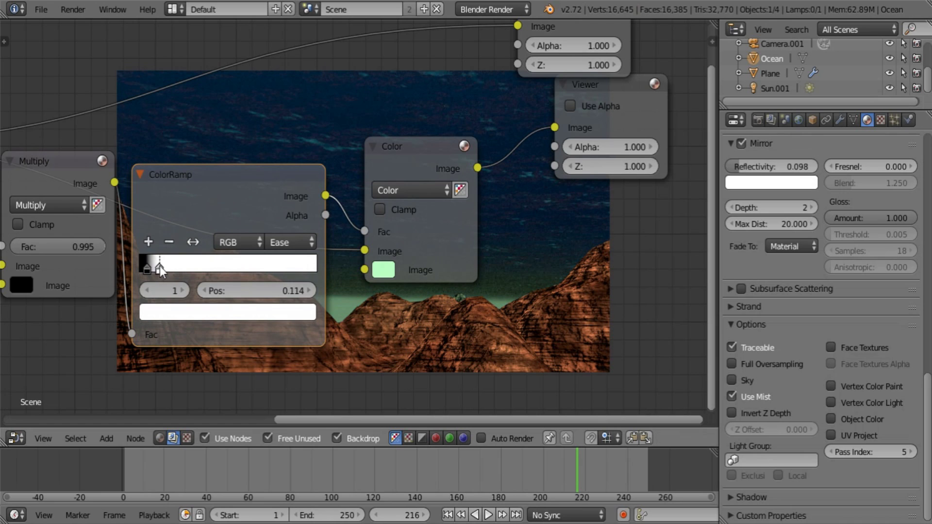
Step: Move the ColorRamp's white stop to about 0.086 and its black stop to about 0.023
middle_click_drag(333, 226, 289, 170)
scroll(151, 210, "up", 2)
left_click_drag(48, 196, 60, 201)
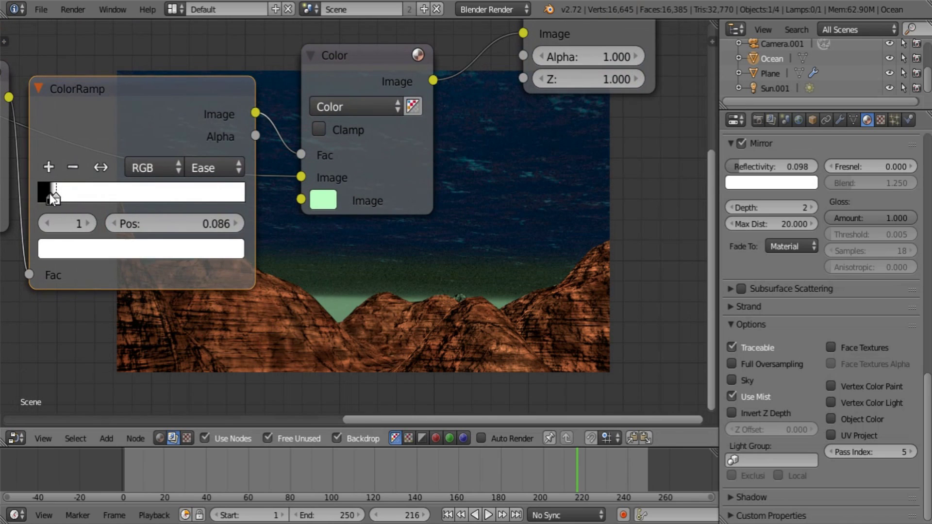
left_click(50, 195)
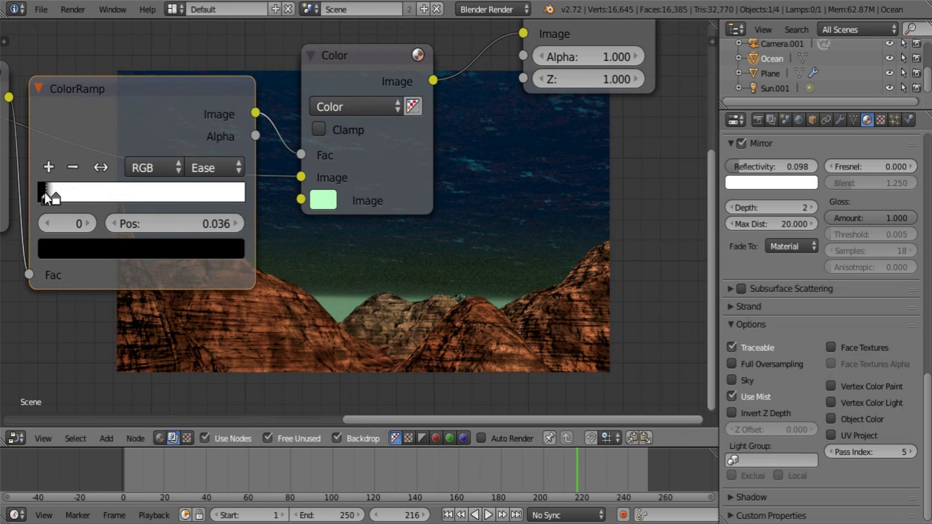
left_click_drag(42, 192, 41, 191)
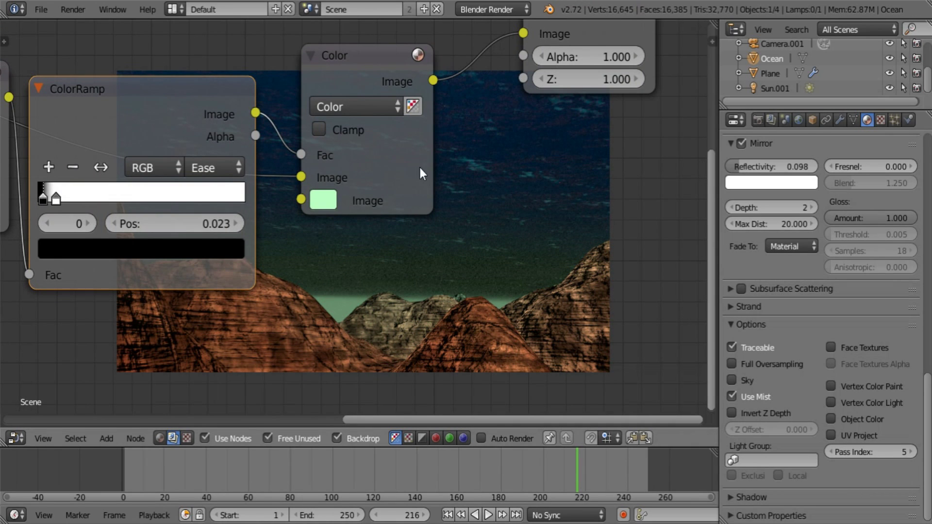
Step: Set the Color node's second image colour to light blue with hue about 0.581
middle_click_drag(297, 212, 290, 267)
left_click(316, 254)
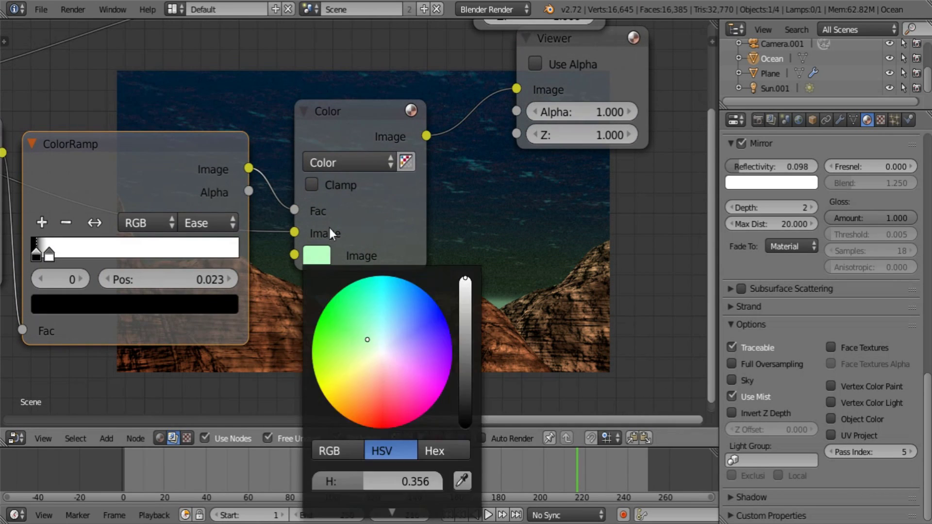
left_click_drag(368, 344, 397, 325)
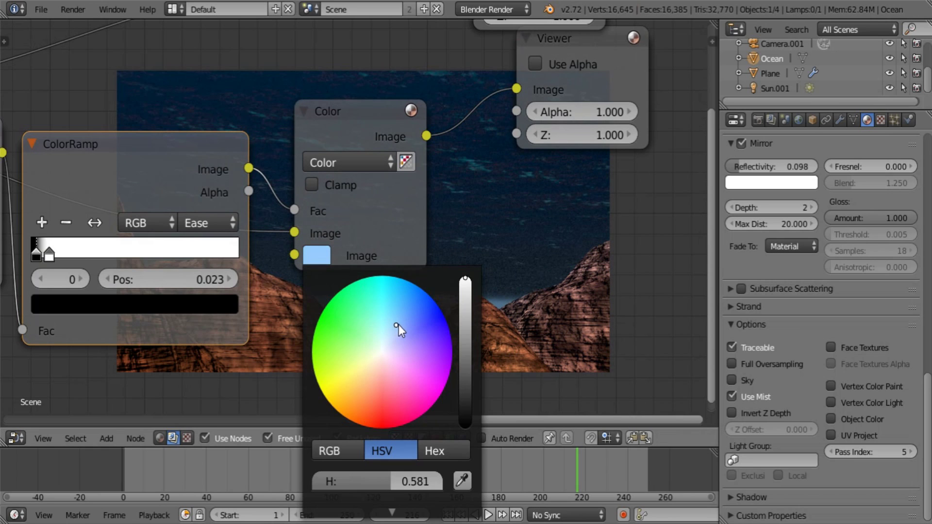
Step: Change the Color node's second image colour to cyan with hue about 0.522, saturation 1.000 and value 0.787
middle_click_drag(442, 324, 503, 259)
left_click(270, 224)
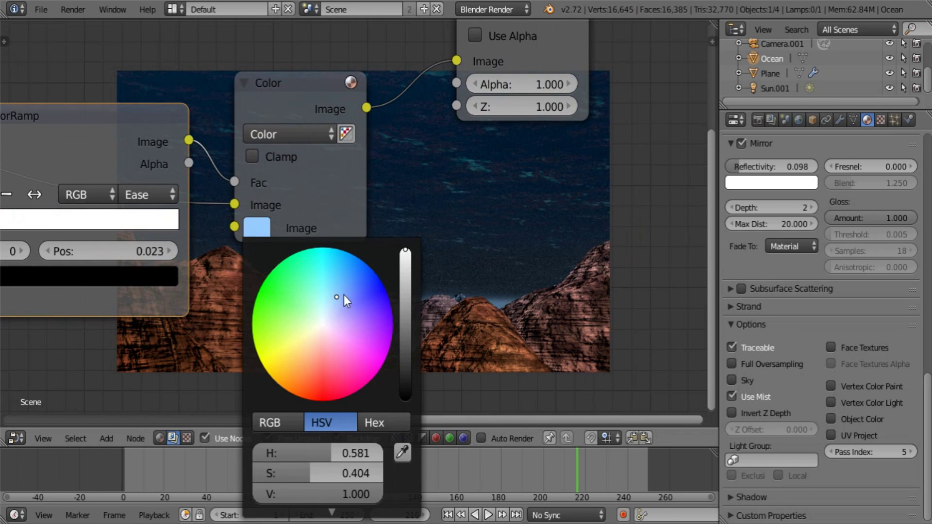
mouse_move(337, 302)
left_mouse_down()
mouse_move(345, 265)
mouse_move(334, 240)
left_mouse_up()
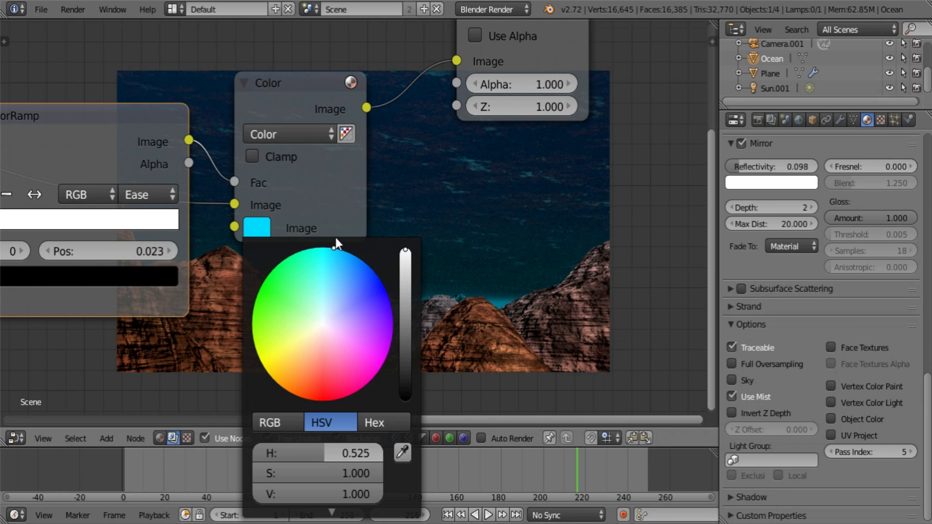
left_click_drag(410, 261, 407, 281)
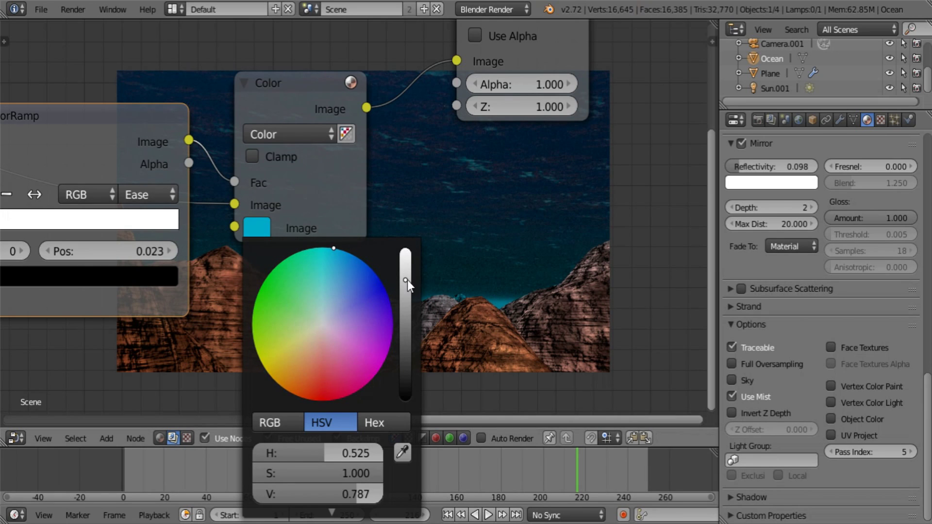
middle_click_drag(463, 301, 418, 246)
left_click(206, 174)
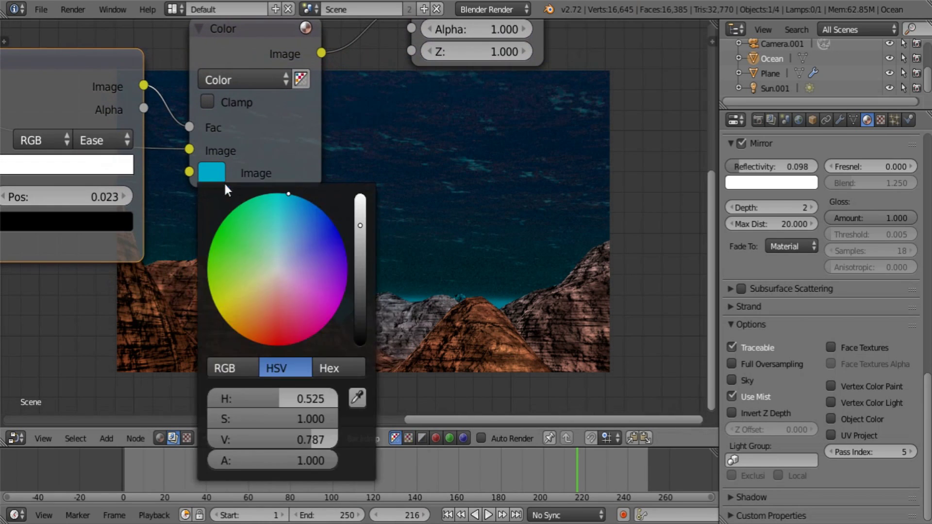
mouse_move(282, 195)
left_mouse_down()
mouse_move(295, 193)
mouse_move(289, 188)
left_mouse_up()
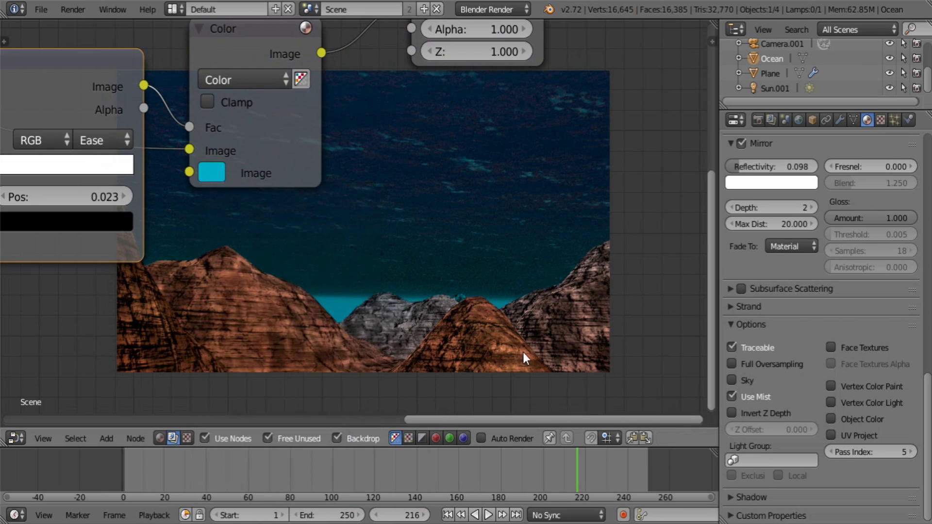
Step: Adjust the Color node's second image colour to bright blue with hue about 0.556, saturation 1.000 and value 1.000
middle_click_drag(527, 353, 461, 352)
left_click(183, 188)
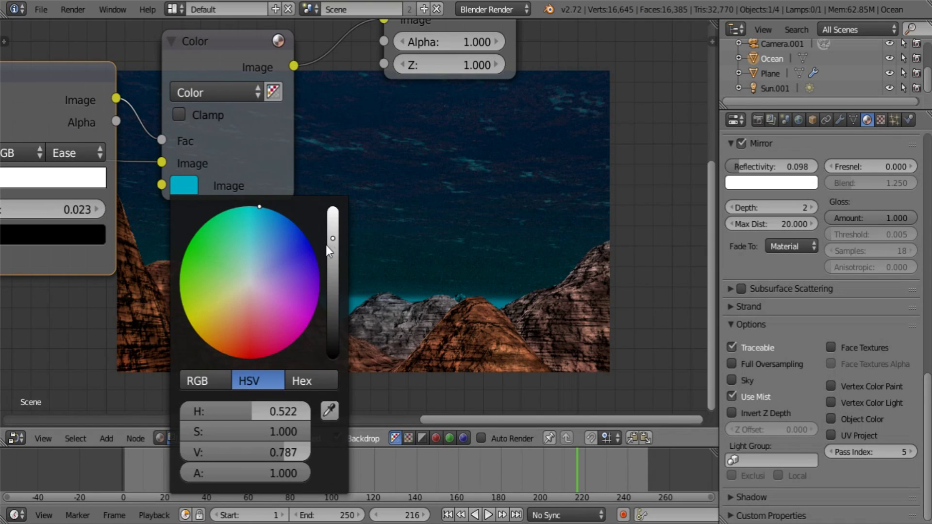
mouse_move(328, 244)
left_mouse_down()
mouse_move(332, 317)
mouse_move(331, 258)
left_mouse_up()
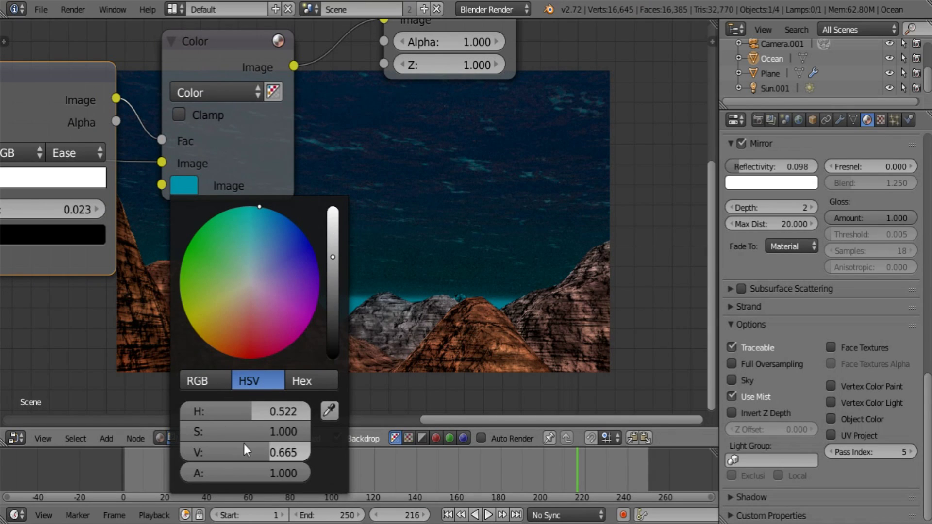
left_click_drag(241, 409, 281, 400)
left_click_drag(267, 209, 275, 205)
left_click_drag(331, 253, 334, 186)
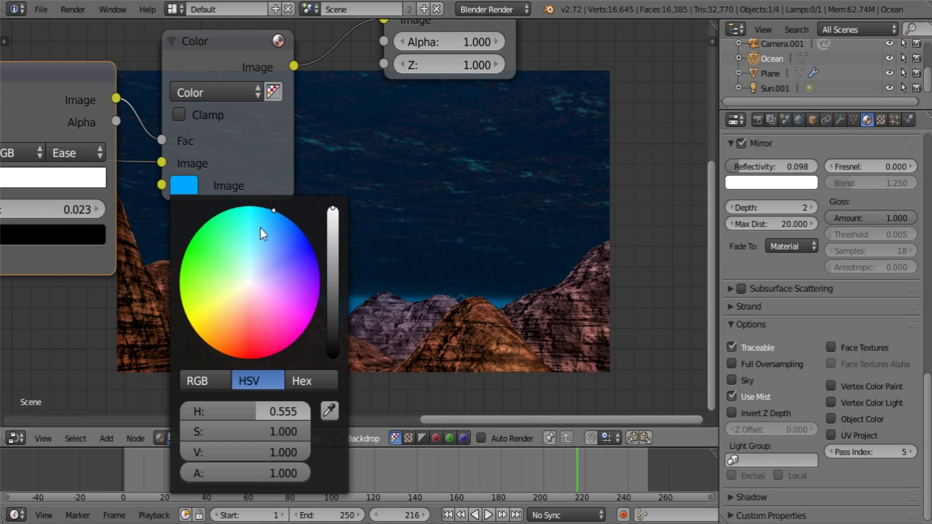
left_click_drag(272, 208, 270, 200)
left_click_drag(290, 238, 302, 130)
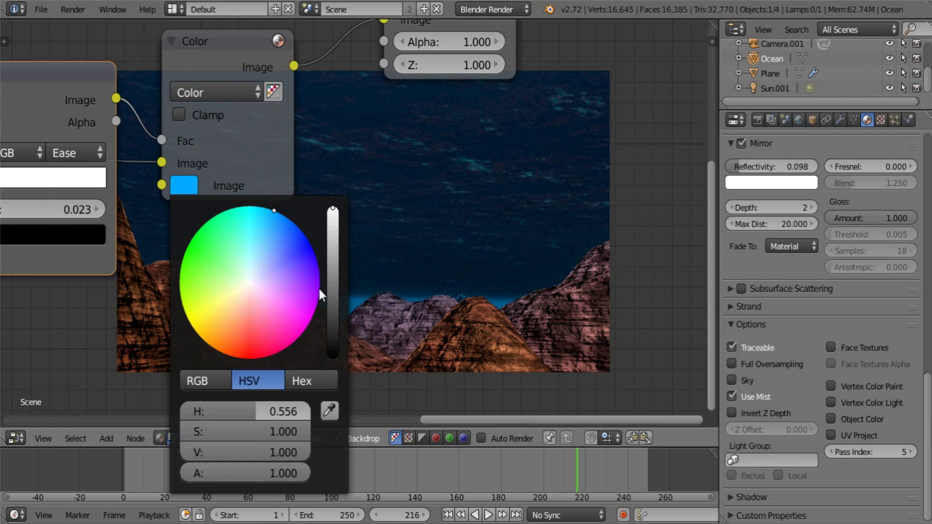
left_click(274, 209)
Step: Enable Clamp on the Multiply node
middle_click_drag(198, 150, 409, 178)
scroll(410, 179, "down", 2)
scroll(381, 161, "down", 1)
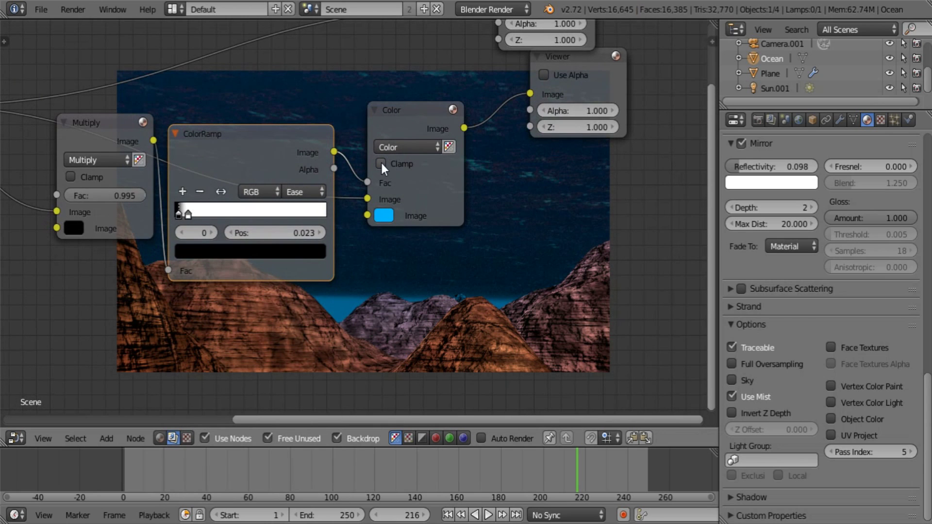
left_click(83, 180)
Step: Move the Viewer and Composite nodes farther from the Color node to make room for more nodes
middle_click_drag(472, 202, 248, 386)
scroll(323, 220, "up", 4)
left_click_drag(310, 164, 613, 163)
middle_click_drag(604, 168, 646, 178)
left_click_drag(309, 48, 623, 45)
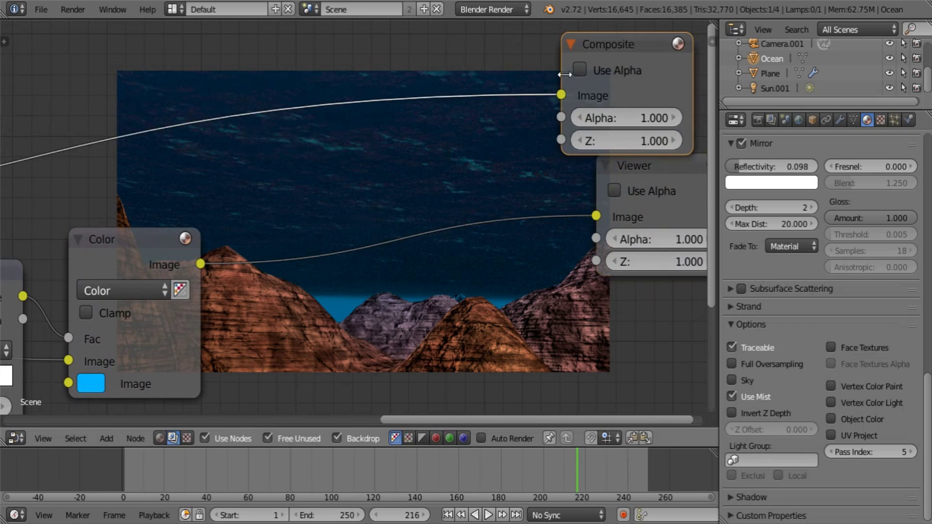
Step: Tighten the ColorRamp by moving its white stop to about 0.064 and its black stop to about 0.027
middle_click_drag(140, 297, 276, 235)
scroll(276, 235, "up", 2)
middle_click_drag(254, 338, 134, 292)
scroll(24, 266, "down", 2)
middle_click_drag(25, 266, 167, 173)
scroll(168, 173, "up", 2)
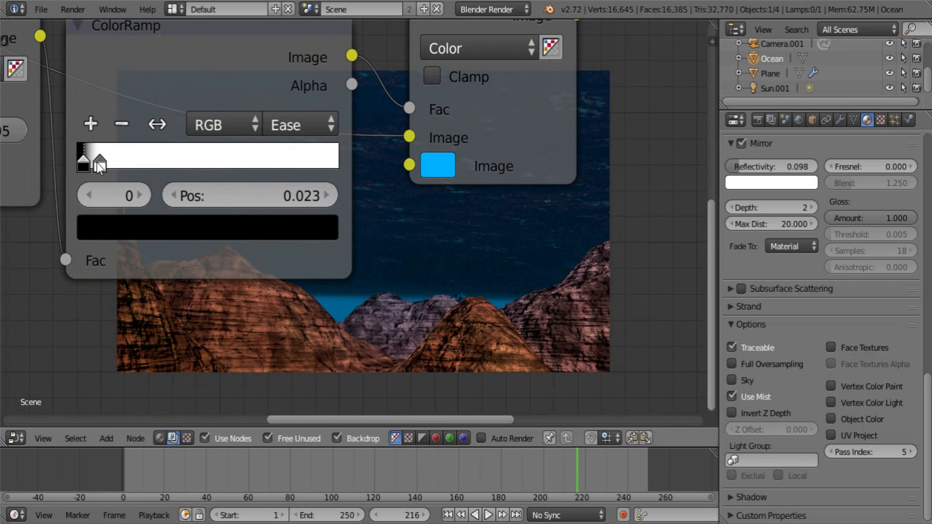
left_click_drag(97, 163, 94, 166)
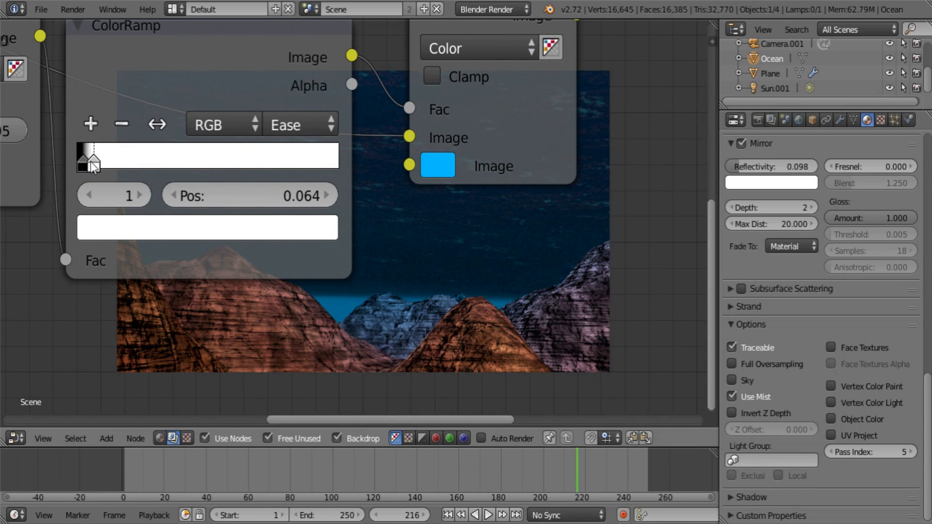
middle_click_drag(398, 241, 277, 230)
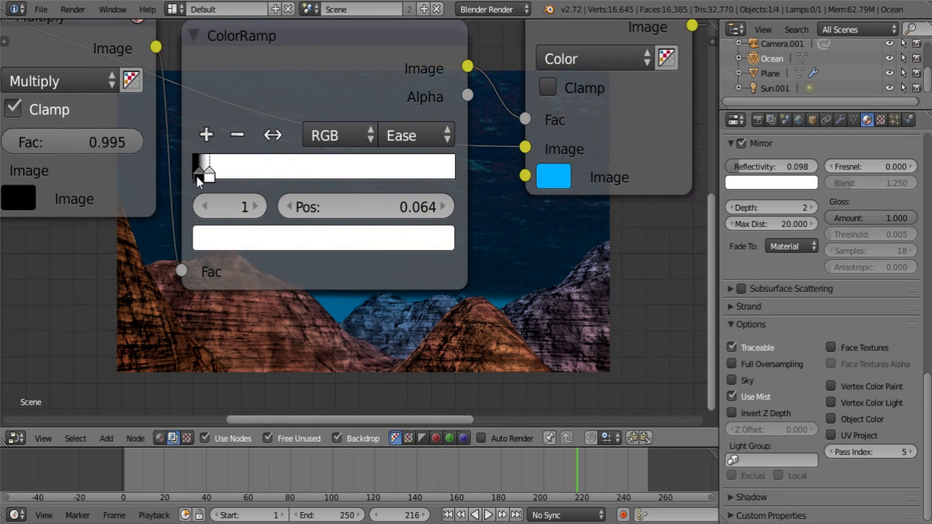
left_click(197, 174)
left_click_drag(200, 174, 198, 176)
Step: Shift the Color node slightly away from the ColorRamp node
middle_click_drag(485, 319, 223, 324)
scroll(223, 325, "down", 3)
middle_click_drag(305, 249, 120, 353)
middle_click_drag(235, 271, 265, 270)
left_click(169, 156)
left_click_drag(169, 156, 177, 153)
Step: Add a Blur node fed by the Color node's image output and set its filter type to Fast Gaussian
middle_click_drag(235, 241, 313, 209)
scroll(311, 224, "down", 4)
middle_click_drag(310, 246, 288, 156)
middle_click_drag(435, 205, 444, 207)
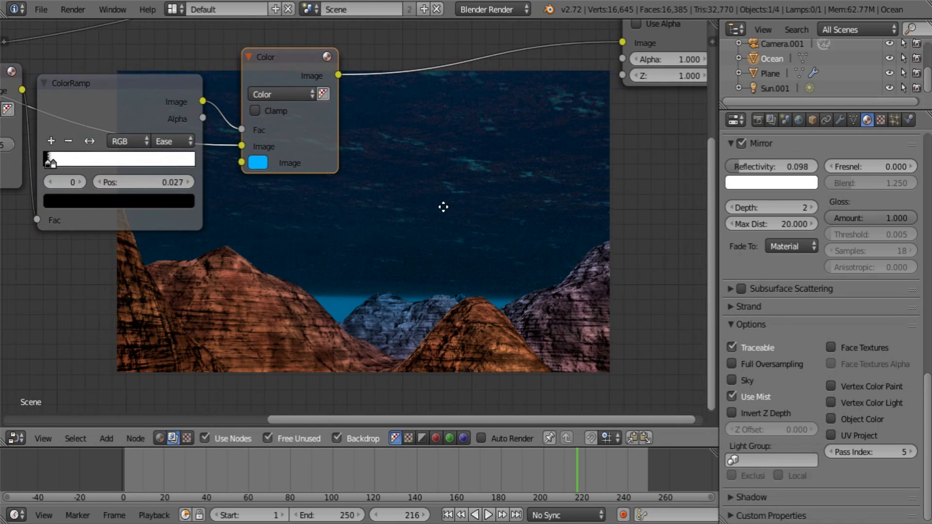
scroll(444, 214, "up", 1)
key("shift+a")
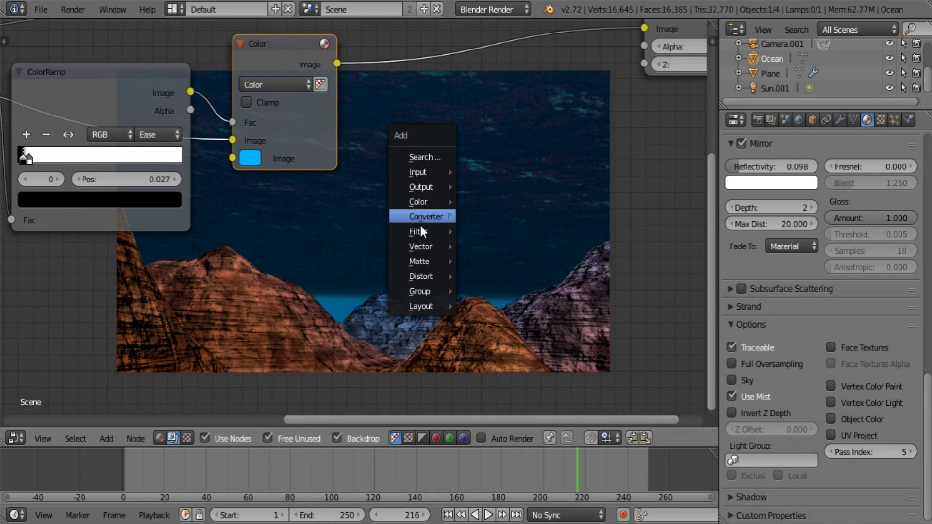
mouse_move(420, 232)
left_click(488, 234)
left_click(396, 119)
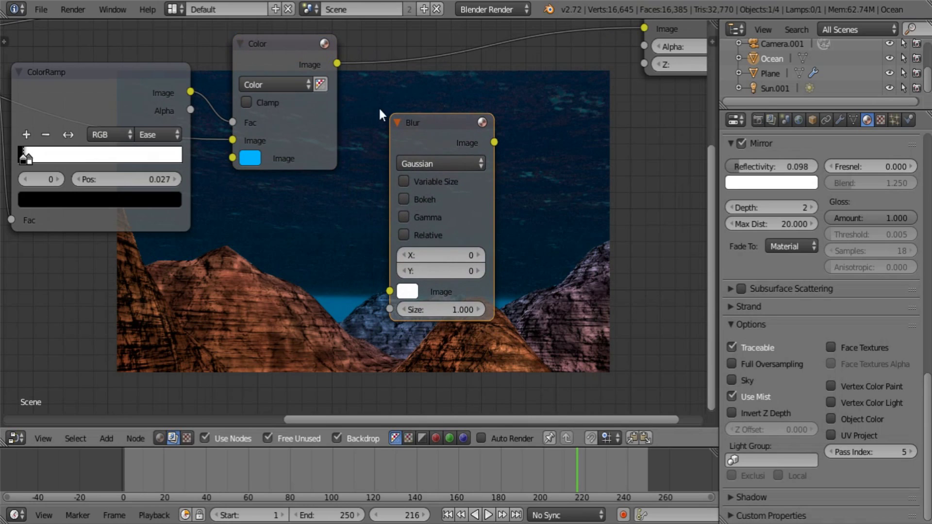
left_click(429, 164)
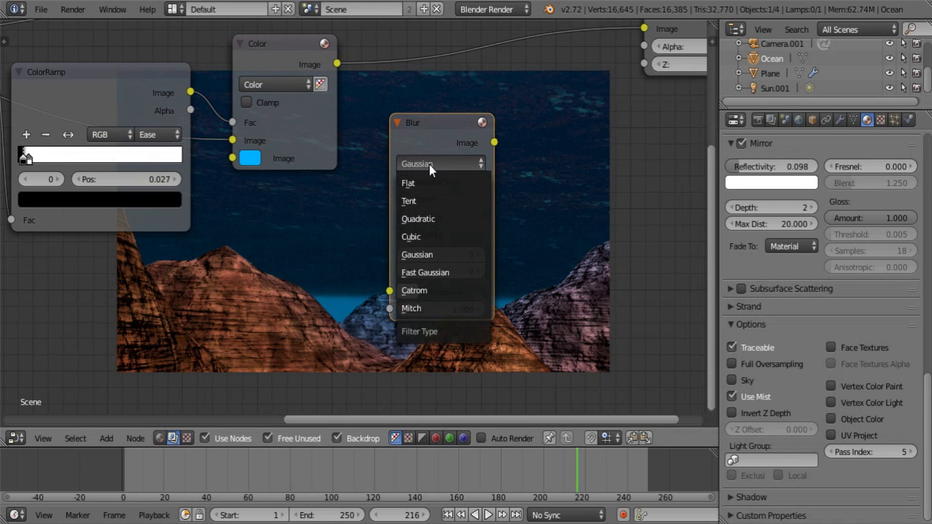
left_click(441, 272)
left_click_drag(337, 63, 407, 234)
Step: Make the Blur node's size relative with Y aspect correction, and set both X and Y to 0.5%
left_click(403, 182)
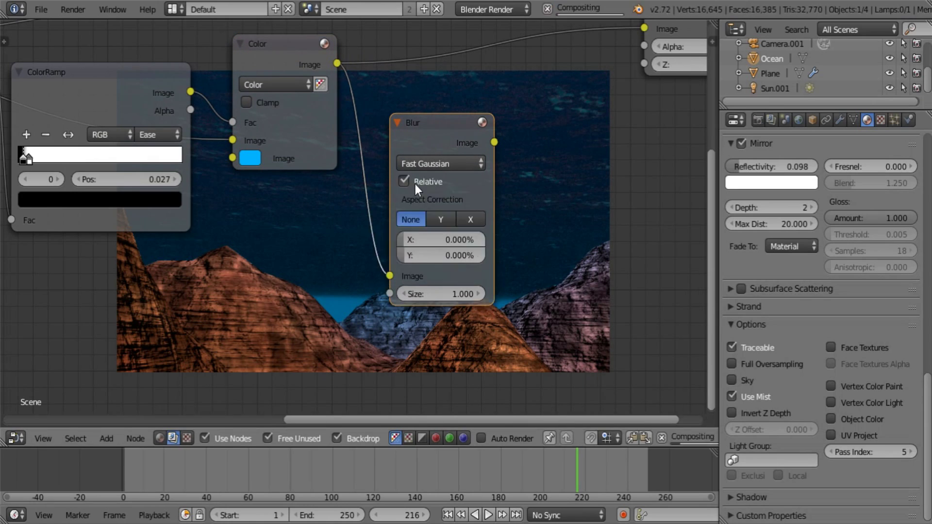
left_click(441, 219)
left_click(434, 238)
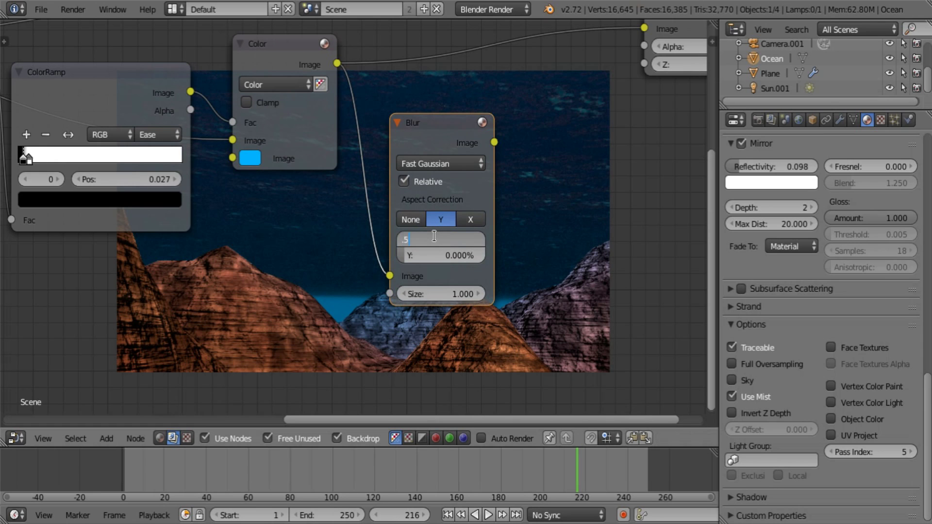
key("Tab")
type(".5")
key("Return")
Step: Connect the Blur output to the Viewer's image input and move the Blur node closer to the Color node
middle_click_drag(495, 145, 382, 179)
left_click_drag(381, 176, 531, 60)
left_click_drag(307, 168, 279, 64)
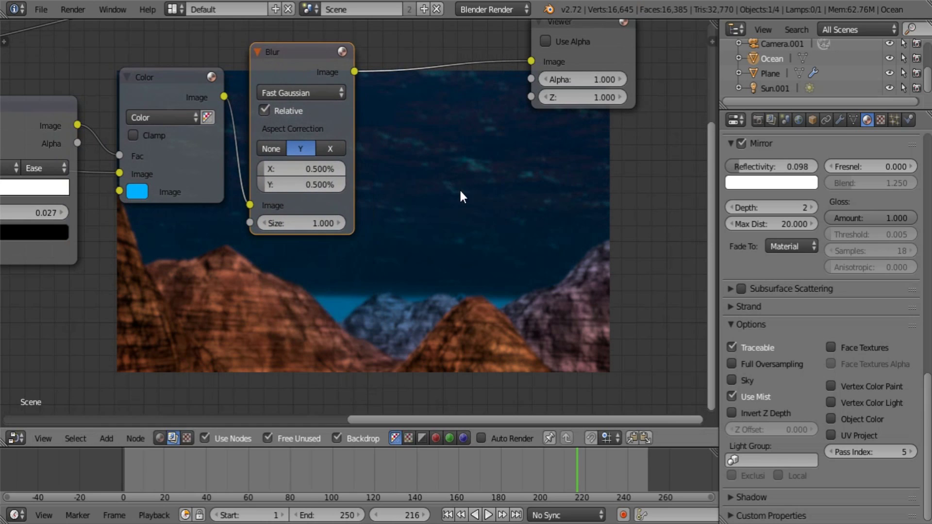
Step: Insert a Mix colour node into the link between the Blur node and the Viewer
key("shift+a")
mouse_move(460, 191)
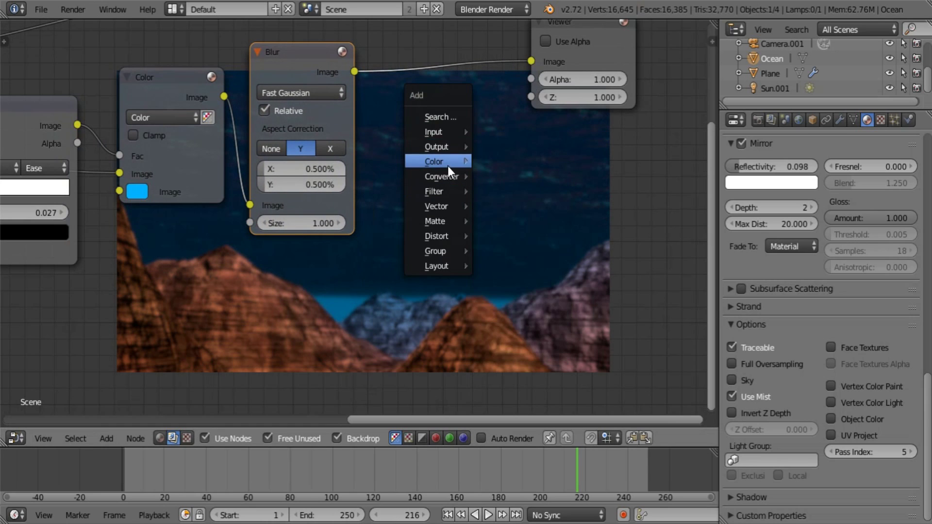
mouse_move(446, 164)
left_click(511, 165)
left_click(383, 63)
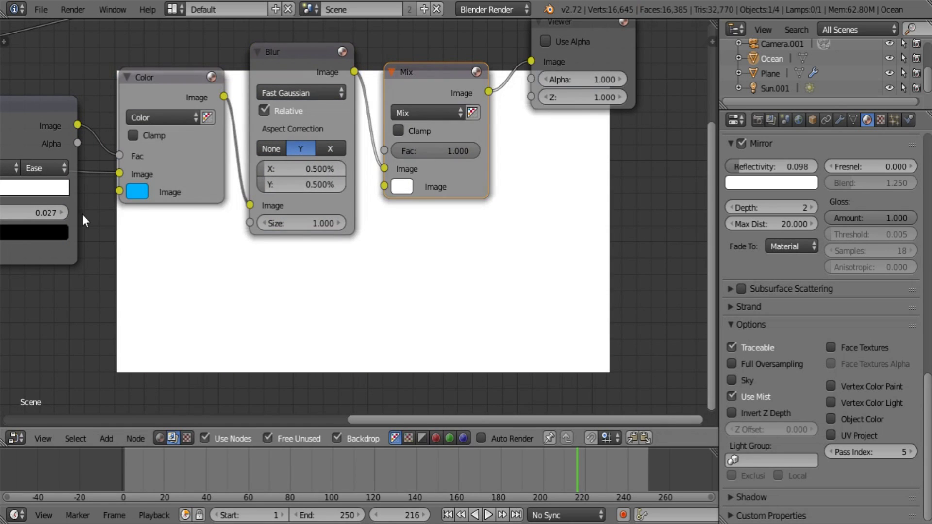
Step: Connect the Color node's image output to the Mix node's second image input and set the Mix factor to 0.5
middle_click_drag(92, 141, 138, 147)
left_click_drag(270, 103, 432, 192)
middle_click_drag(460, 207, 372, 270)
left_click(400, 221)
type("0.5")
key("Return")
middle_click_drag(283, 315, 232, 222)
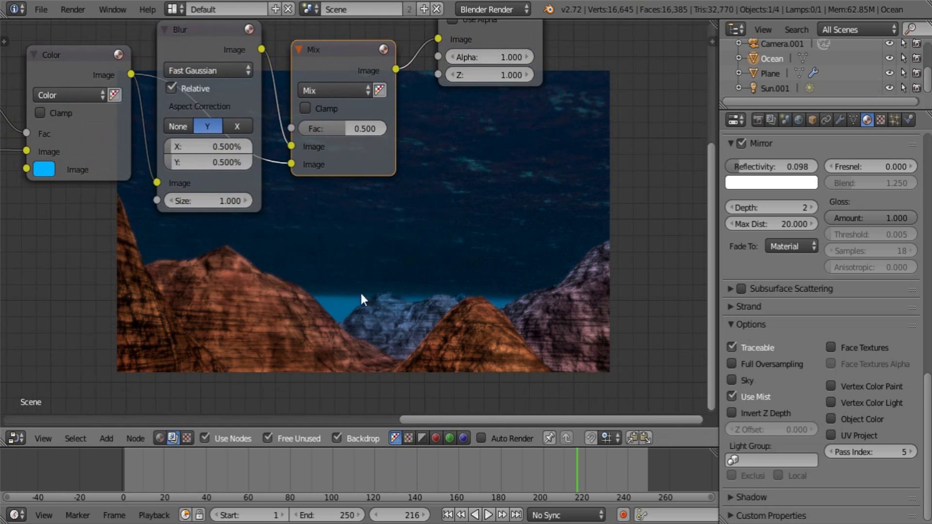
Step: Move the Viewer node farther away from the Mix node and enable Clamp on the Mix node
scroll(413, 237, "down", 3)
middle_click_drag(330, 242, 392, 263)
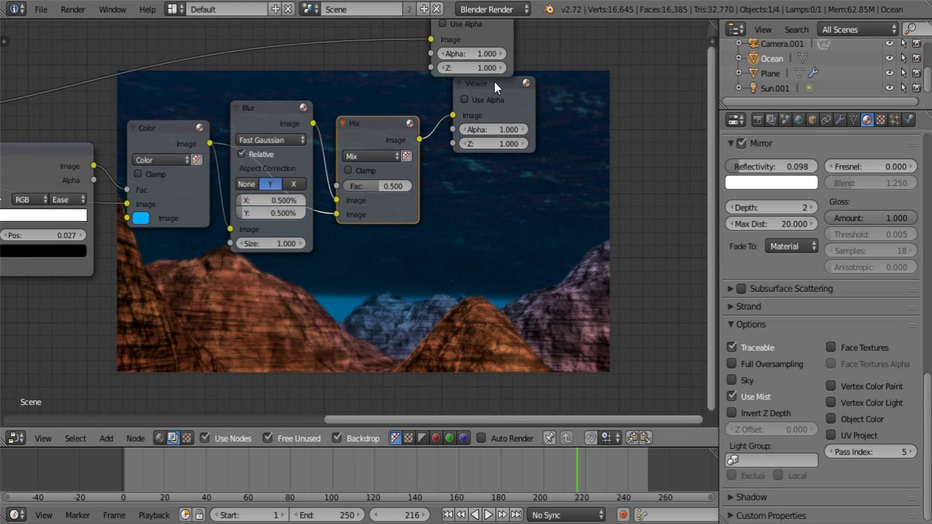
left_click_drag(495, 83, 589, 109)
middle_click_drag(370, 220, 432, 215)
scroll(410, 193, "up", 2)
left_click(426, 153)
scroll(350, 163, "down", 1)
Step: Duplicate the Mix node and place the copy below the original, near the Viewer
left_click(441, 106)
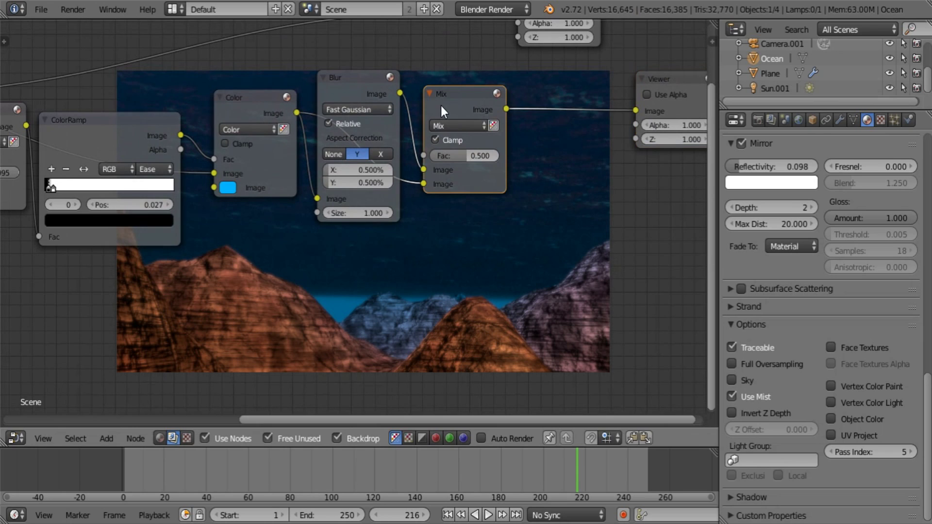
key("shift+d")
left_click(532, 213)
left_click_drag(552, 215, 599, 214)
Step: Feed the copied Mix node with ColorRamp as factor, the first Mix as first image and the Color output as second image
left_click_drag(297, 115, 566, 294)
left_click_drag(181, 135, 570, 280)
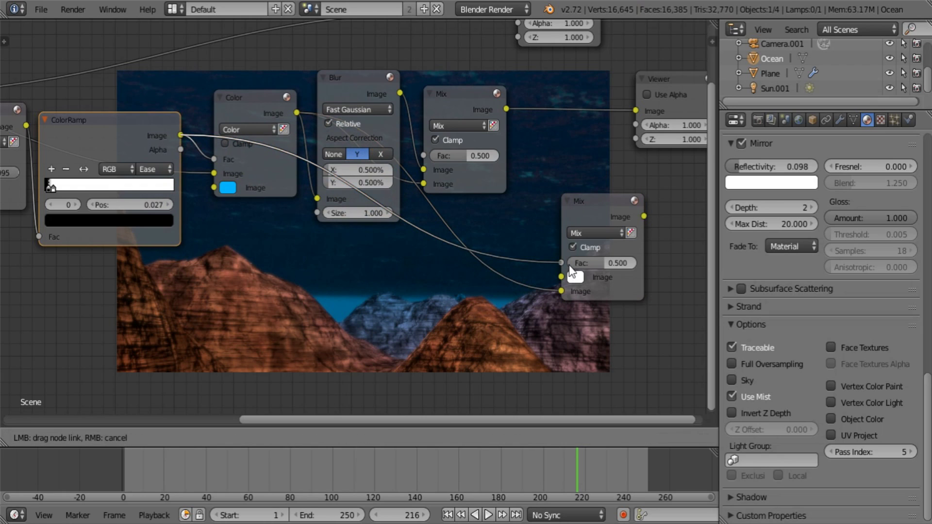
left_click_drag(507, 109, 566, 276)
Step: Connect the second Mix node's output to the Viewer's image input and move the Viewer farther away
middle_click_drag(601, 260, 484, 284)
left_click_drag(527, 240, 522, 131)
left_click_drag(559, 106, 674, 148)
middle_click_drag(452, 244, 294, 176)
Step: Swap the second Mix node's two image inputs
scroll(287, 182, "up", 4)
scroll(287, 182, "up", 1)
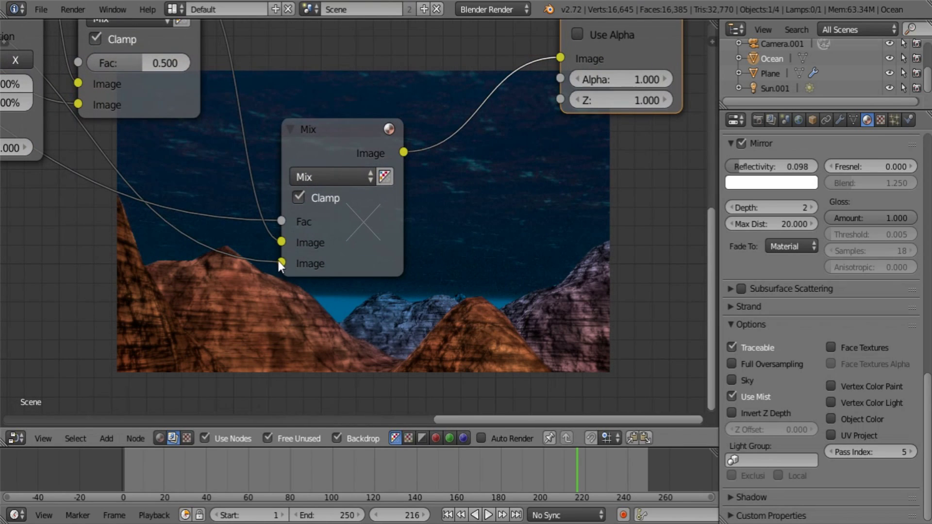
left_click_drag(278, 261, 282, 244)
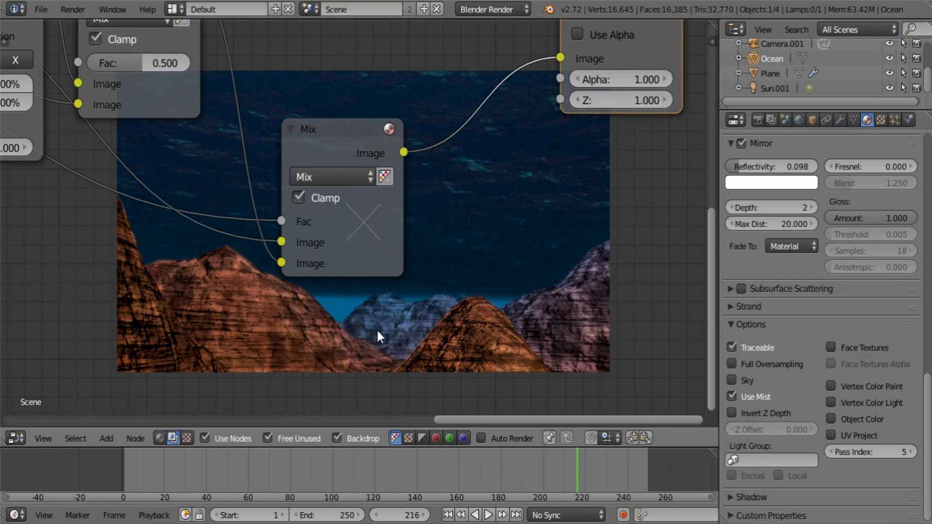
Step: Rearrange the second Mix node and the Viewer so that the Mix node sits between the first Mix and the Viewer
scroll(409, 154, "down", 1)
middle_click_drag(409, 154, 459, 206)
left_click_drag(399, 199, 370, 202)
middle_click_drag(621, 96, 537, 147)
left_click_drag(576, 132, 538, 158)
middle_click_drag(385, 262, 550, 192)
key("a")
middle_click_drag(443, 222, 493, 202)
scroll(492, 201, "down", 6)
left_click_drag(495, 179, 489, 148)
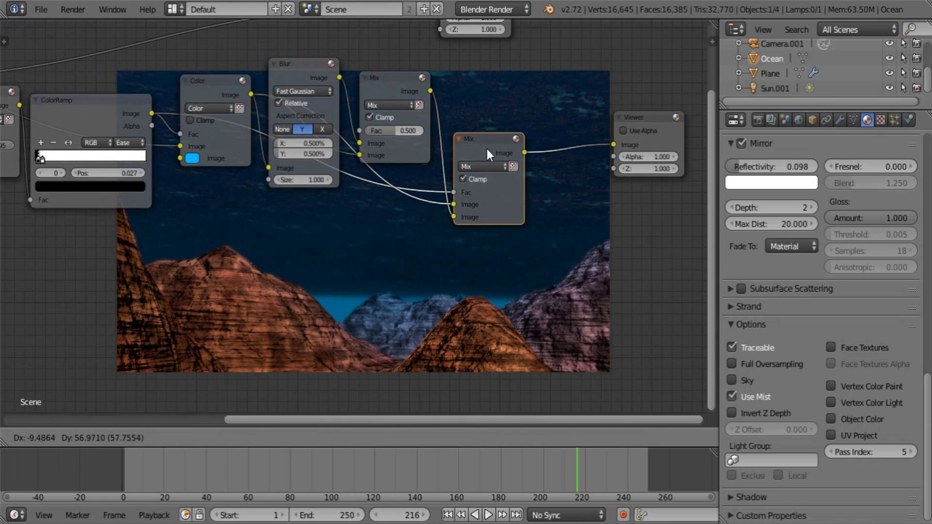
Step: Examine the node chain from Multiply and ColorRamp through to the second Mix node against the backdrop image
middle_click_drag(534, 267, 429, 261)
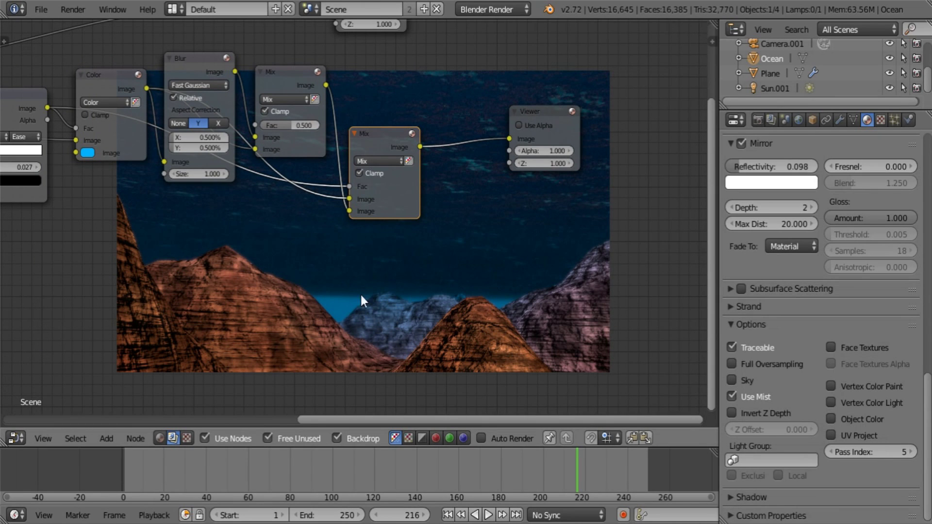
middle_click_drag(280, 158, 429, 168)
middle_click_drag(311, 181, 365, 184)
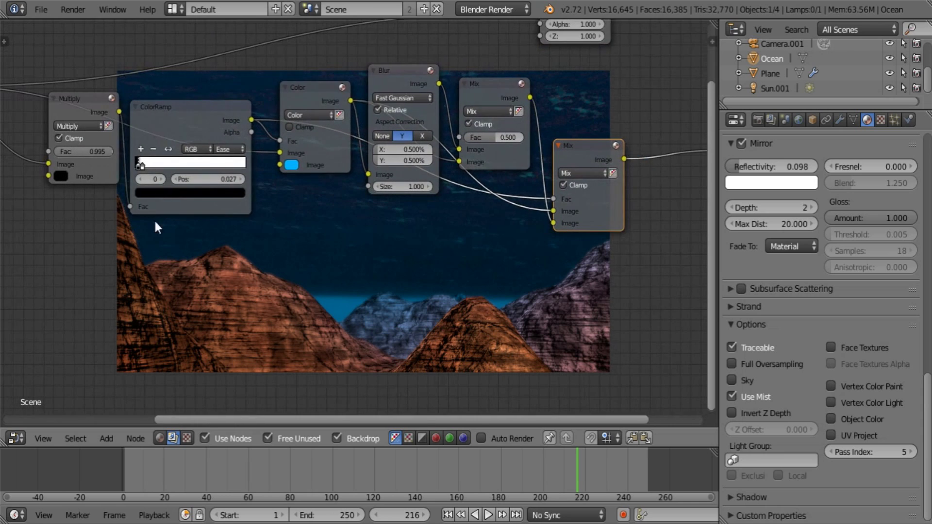
middle_click_drag(134, 157, 211, 177)
left_click(273, 131)
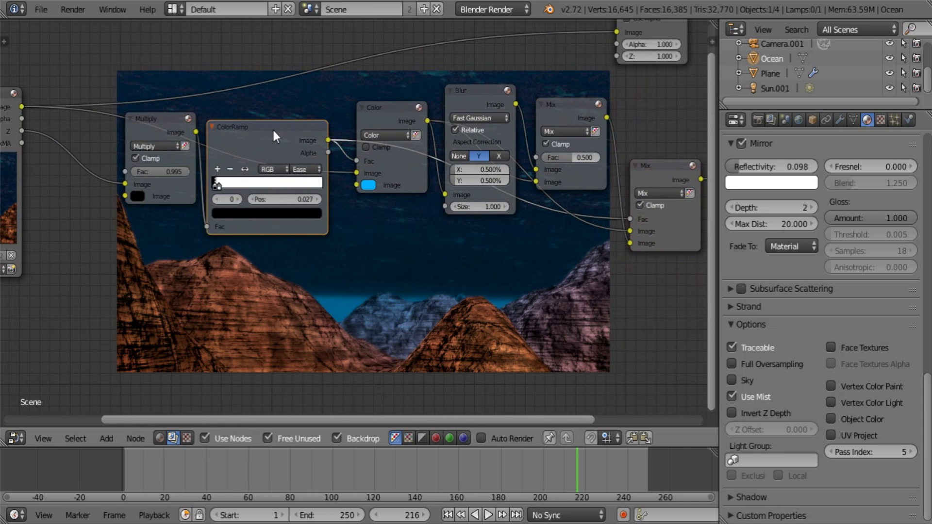
middle_click_drag(243, 143, 222, 149)
scroll(287, 131, "down", 2, "ctrl")
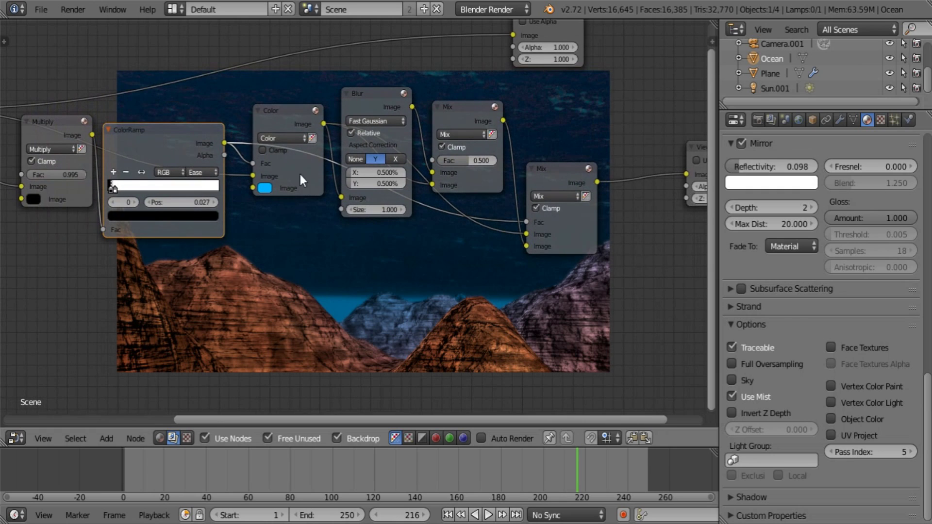
middle_click_drag(297, 172, 237, 162)
Step: Duplicate the second Mix node and place the copy below the Viewer
left_click(470, 160)
left_click(468, 159)
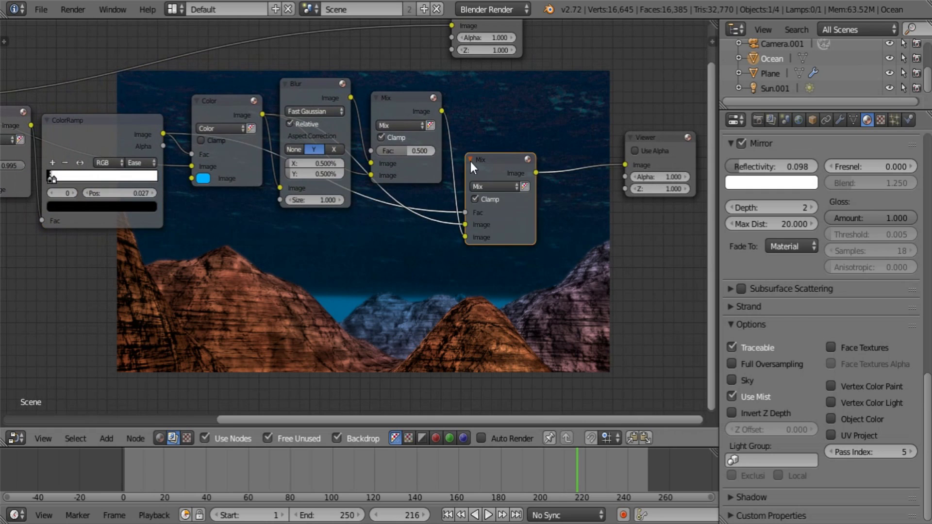
key("shift+d")
left_click(554, 234)
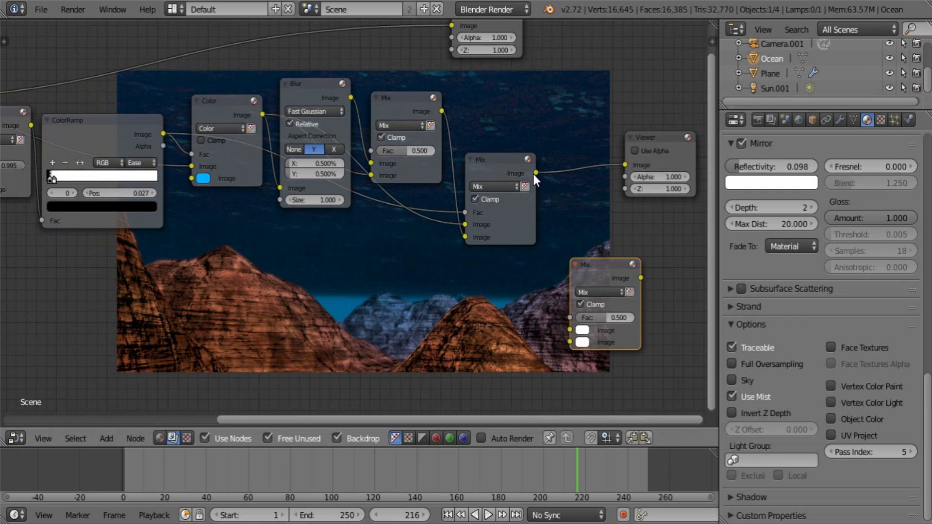
Step: Wire the third Mix node with ColorRamp as factor, the second Mix as first image, and its output going to the Viewer
left_click_drag(535, 173, 570, 318)
left_click_drag(164, 134, 570, 330)
left_click_drag(641, 278, 626, 165)
left_click_drag(571, 330, 570, 317)
middle_click_drag(145, 289, 202, 267)
middle_click_drag(87, 98, 31, 112)
scroll(351, 204, "down", 4)
middle_click_drag(365, 172, 271, 167)
scroll(404, 192, "up", 2)
left_click_drag(395, 177, 425, 311)
Step: Set the third Mix node's second image colour by sampling the blue swatch of the Color node
scroll(363, 285, "up", 1)
middle_click_drag(363, 284, 435, 258)
left_click(499, 333)
left_click(580, 281)
left_click(88, 158)
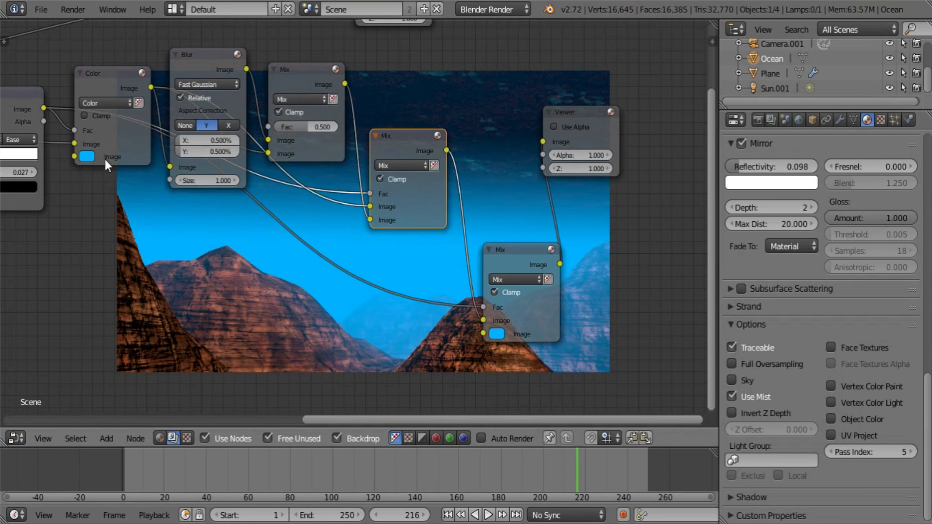
Step: Move the Viewer node farther away from the third Mix node
middle_click_drag(524, 229, 269, 227)
scroll(269, 227, "up", 3)
left_click_drag(310, 82, 536, 154)
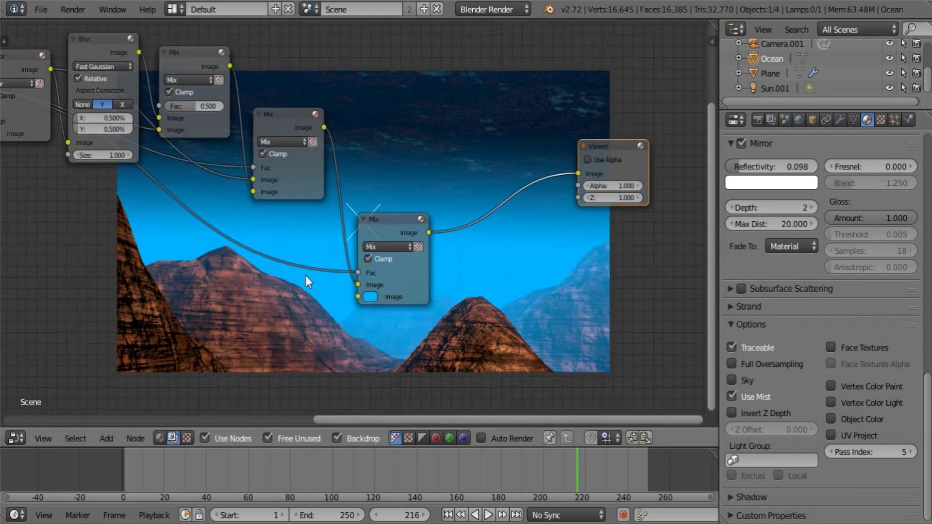
Step: Duplicate the ColorRamp into the link feeding the third Mix's factor and connect the Multiply output to the copy's Fac input
middle_click_drag(118, 313, 284, 306)
middle_click_drag(97, 236, 164, 246)
middle_click_drag(124, 161, 160, 161)
left_click(172, 94)
key("shift+d")
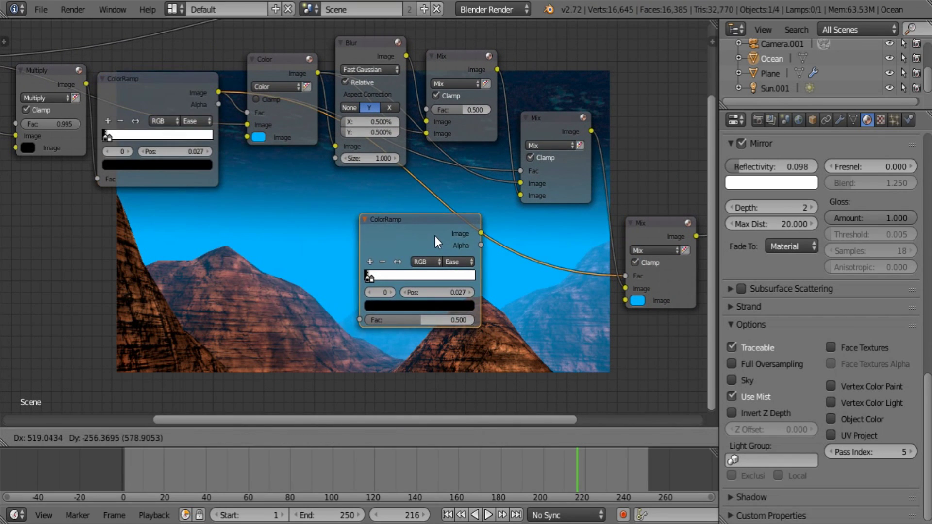
left_click(430, 236)
key("g")
left_click(84, 68)
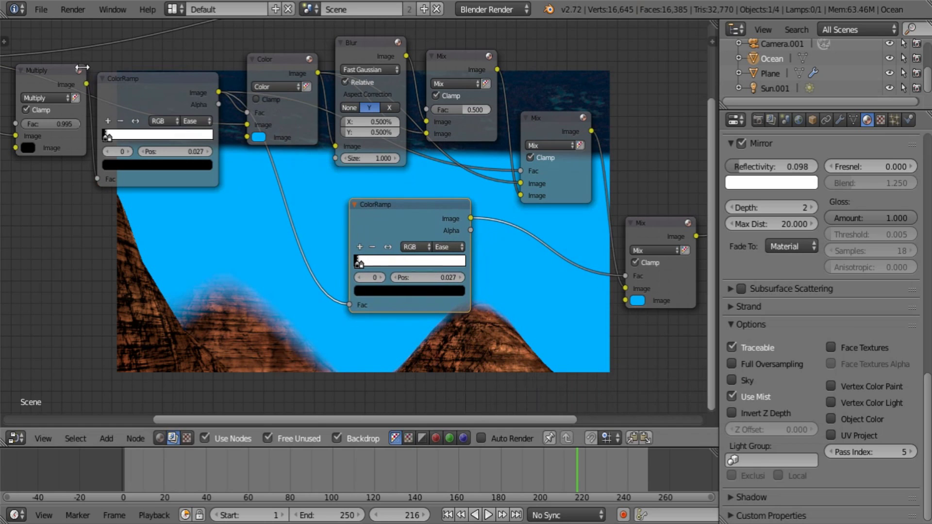
left_click_drag(86, 85, 349, 305)
Step: Move the copied ColorRamp's white stop to position 0.177
scroll(244, 283, "up", 2)
scroll(279, 272, "up", 2)
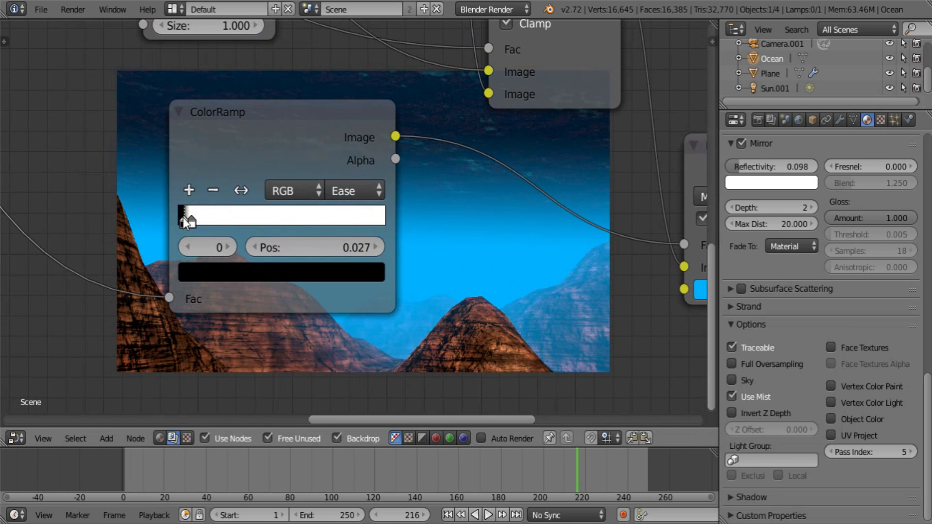
left_click_drag(183, 218, 215, 220)
left_click(204, 222)
Step: Set the copied ColorRamp's interpolation to B-Spline and move its black stop to position 0.082
left_click(352, 191)
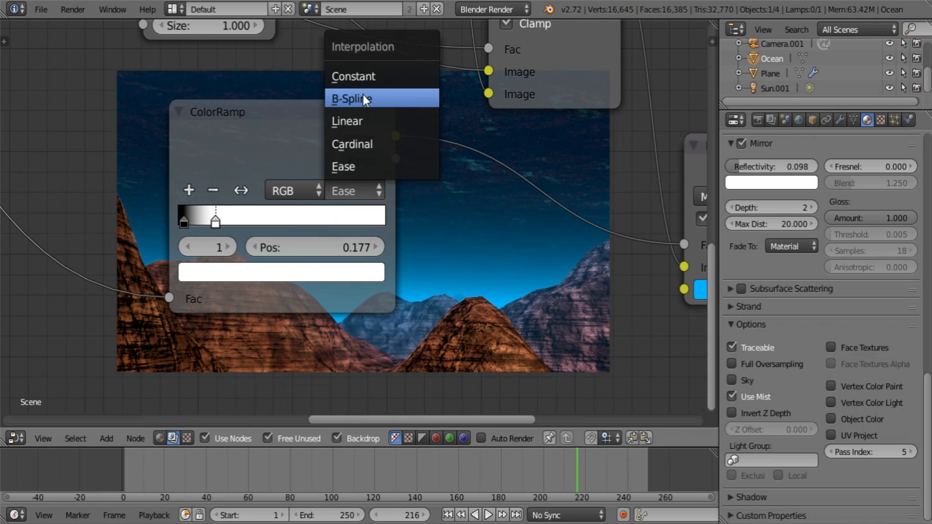
left_click(365, 99)
left_click_drag(187, 220, 196, 222)
Step: Darken the third Mix node's blue colour to an HSV value of 0.479
middle_click_drag(433, 272, 348, 171)
middle_click_drag(252, 168, 204, 267)
scroll(280, 279, "down", 3)
middle_click_drag(564, 310, 347, 261)
scroll(319, 255, "up", 3)
left_click(266, 248)
left_click(264, 243)
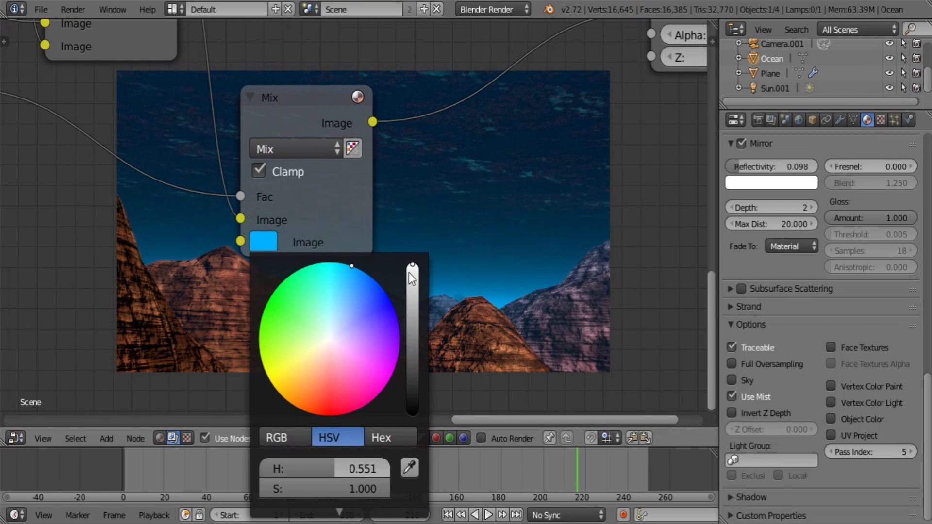
left_click_drag(409, 272, 411, 332)
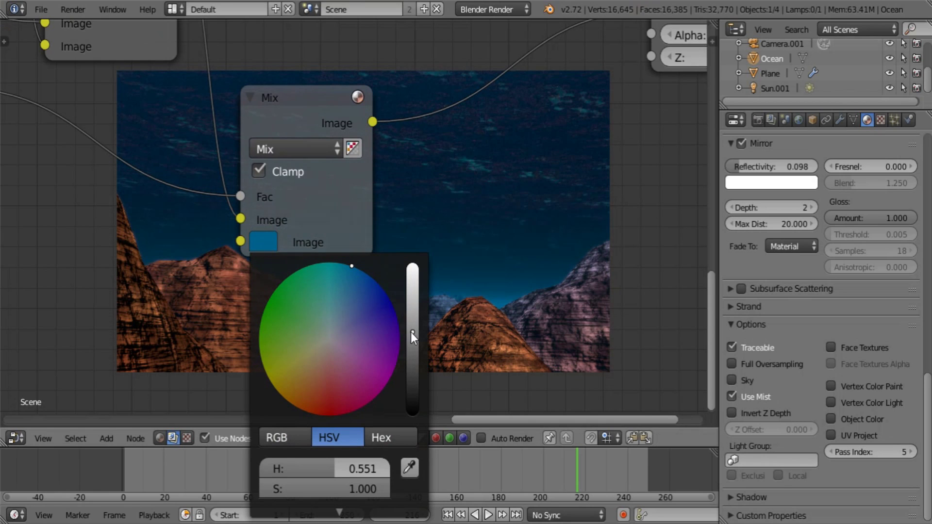
Step: Move the B-Spline ColorRamp's white stop to position 0.123
middle_click_drag(475, 314, 437, 297)
middle_click_drag(116, 237, 287, 287)
scroll(277, 279, "down", 3)
scroll(141, 192, "up", 4)
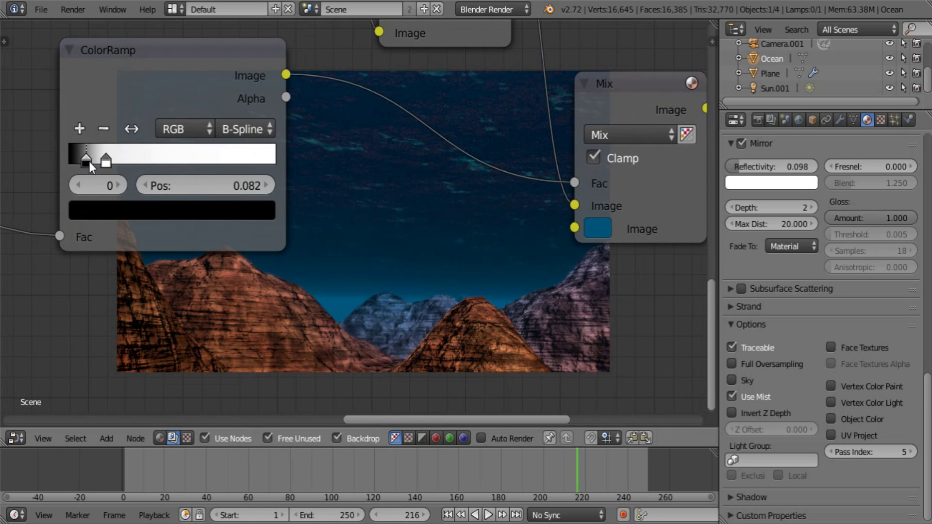
left_click_drag(89, 161, 96, 164)
left_click(104, 160)
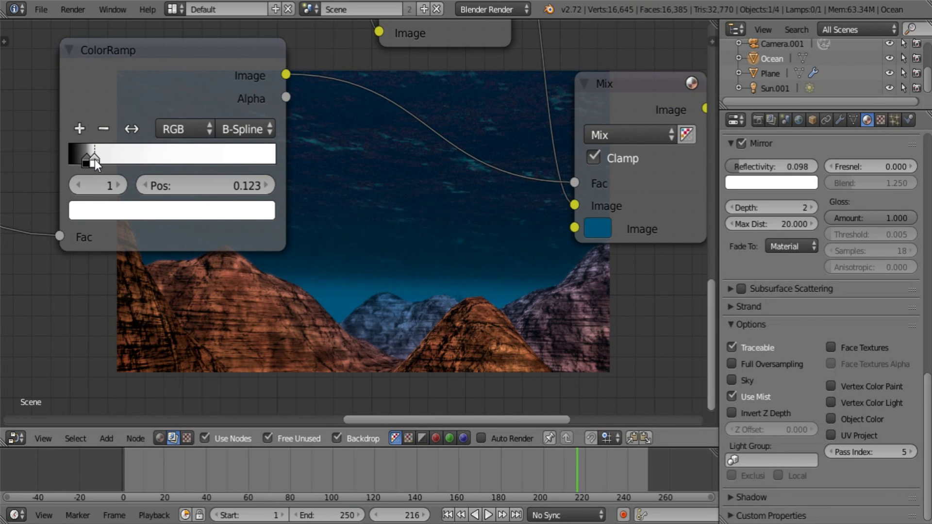
Step: Darken the third Mix node's blue colour further
middle_click_drag(367, 227, 251, 364)
left_click(194, 339)
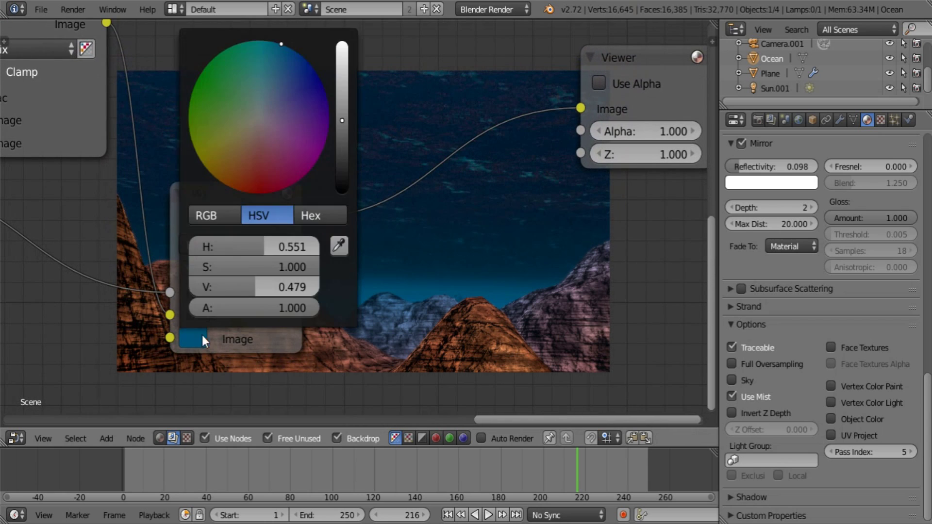
left_click_drag(345, 115, 349, 142)
Step: Move the Viewer node away from the third Mix node to make room between them, and deselect it
middle_click_drag(471, 241, 482, 190)
scroll(425, 198, "down", 5)
middle_click_drag(412, 265, 385, 284)
scroll(389, 280, "up", 2)
middle_click_drag(321, 270, 282, 326)
left_click_drag(509, 110, 644, 82)
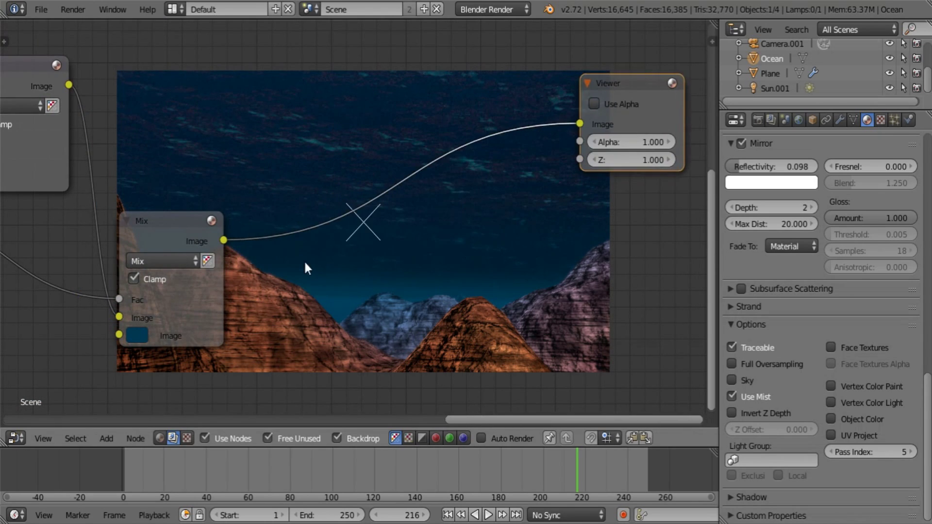
key("a")
Step: Add a new ColorRamp node on the link between the third Mix node and the Viewer
scroll(439, 264, "down", 1)
middle_click_drag(334, 264, 374, 134)
scroll(438, 270, "down", 1)
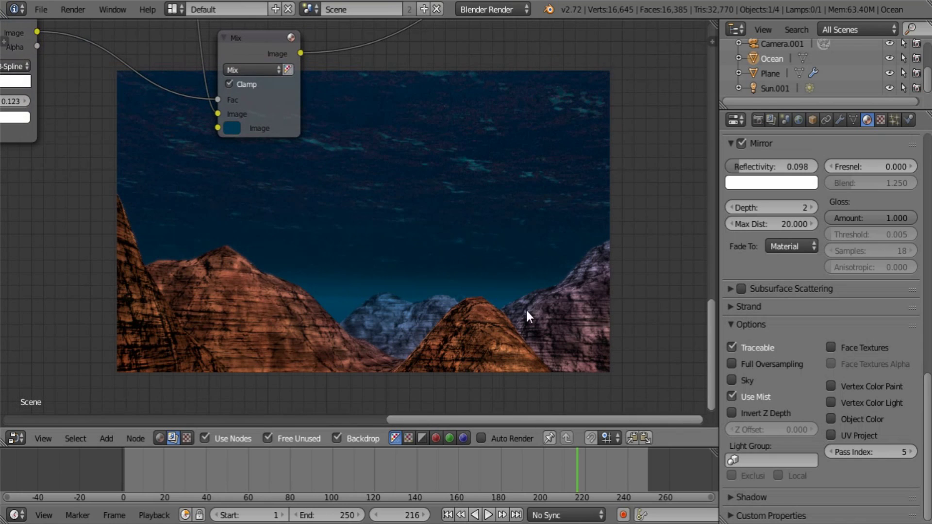
middle_click_drag(320, 191, 300, 289)
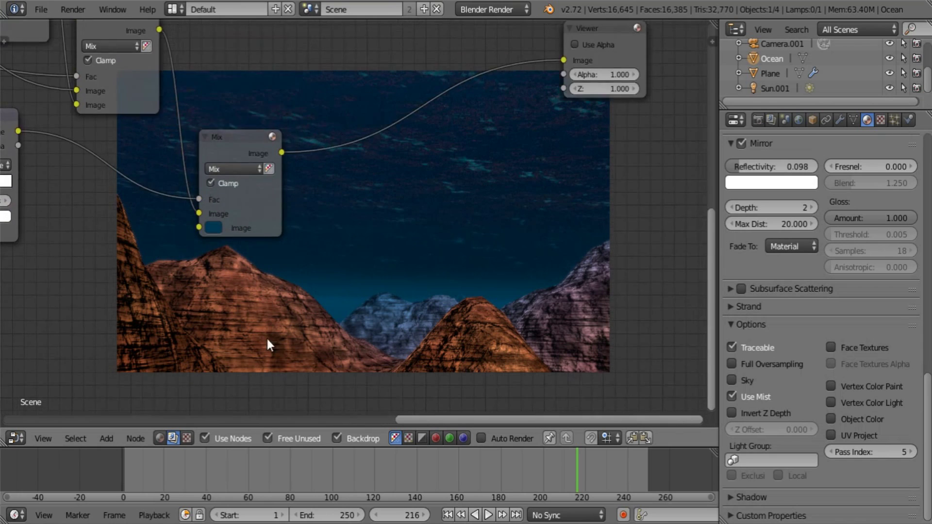
scroll(340, 219, "up", 3)
middle_click_drag(389, 176, 480, 168)
key("a")
key("a")
key("shift+a")
mouse_move(450, 219)
left_click(500, 233)
left_click(418, 67)
Step: Move the Viewer node farther away from the new ColorRamp
middle_click_drag(524, 162, 285, 318)
left_click_drag(527, 128, 625, 77)
middle_click_drag(386, 286, 386, 219)
scroll(386, 221, "up", 1)
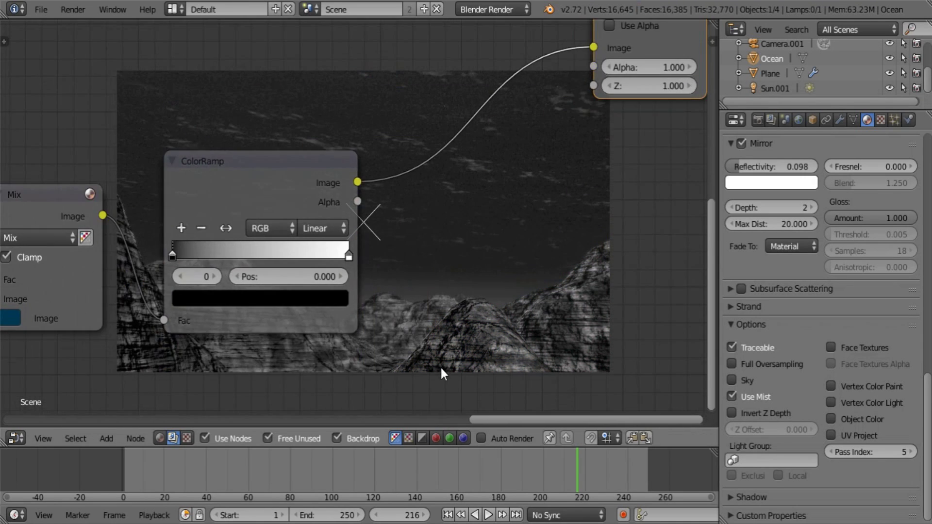
Step: Adjust the new ColorRamp's contrast by moving the black stop to 0.068 and the white stop to 0.691
middle_click_drag(441, 357, 393, 222)
middle_click_drag(138, 138, 186, 155)
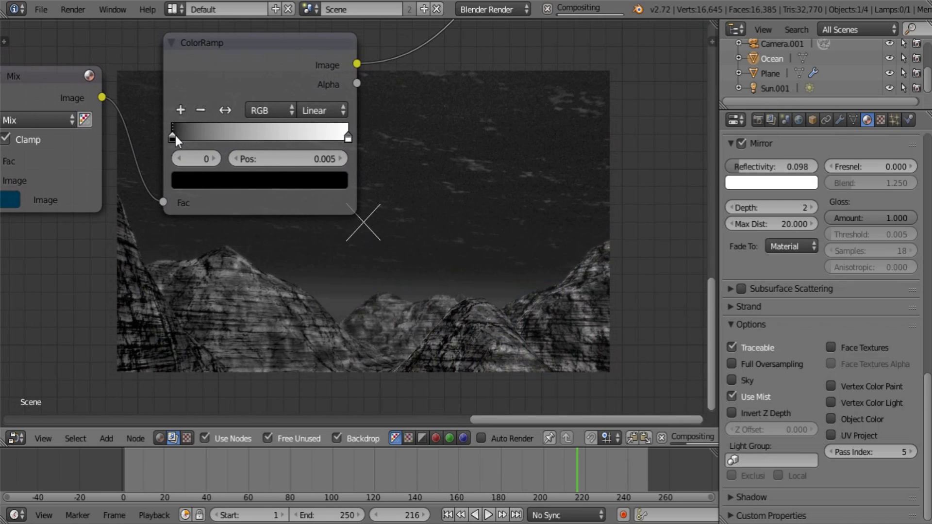
left_click_drag(176, 136, 179, 135)
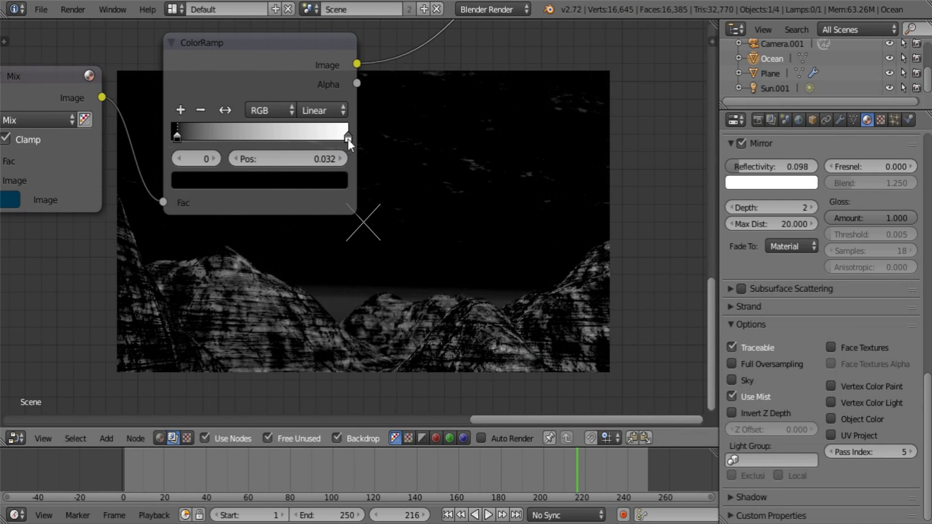
left_click_drag(348, 139, 298, 143)
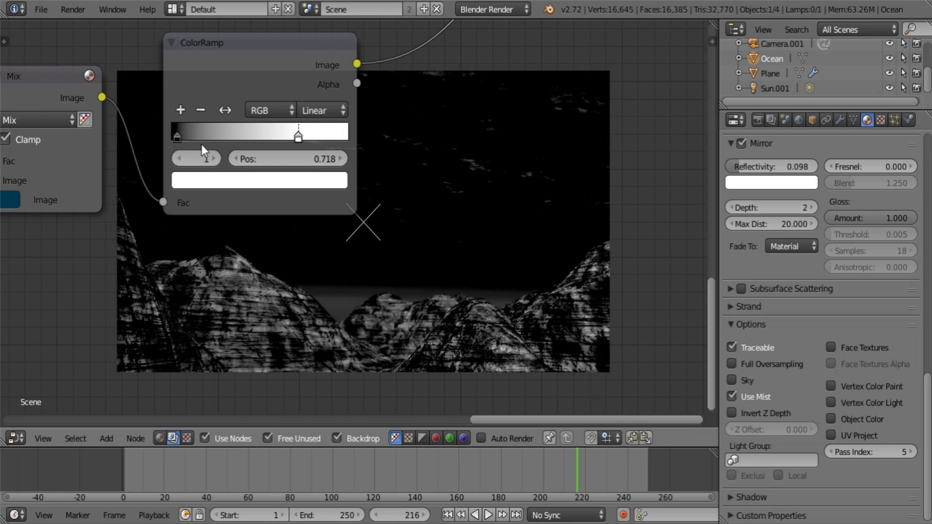
left_click_drag(177, 137, 182, 136)
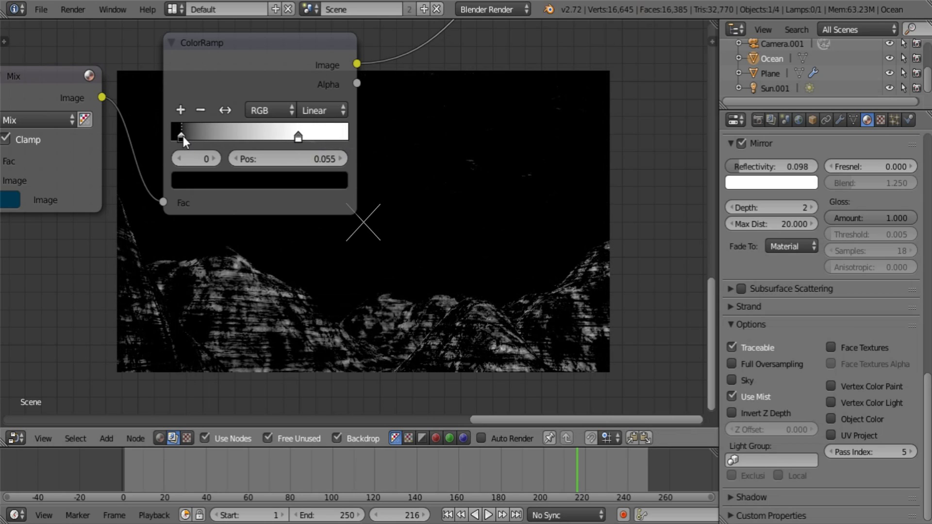
left_click_drag(298, 138, 294, 138)
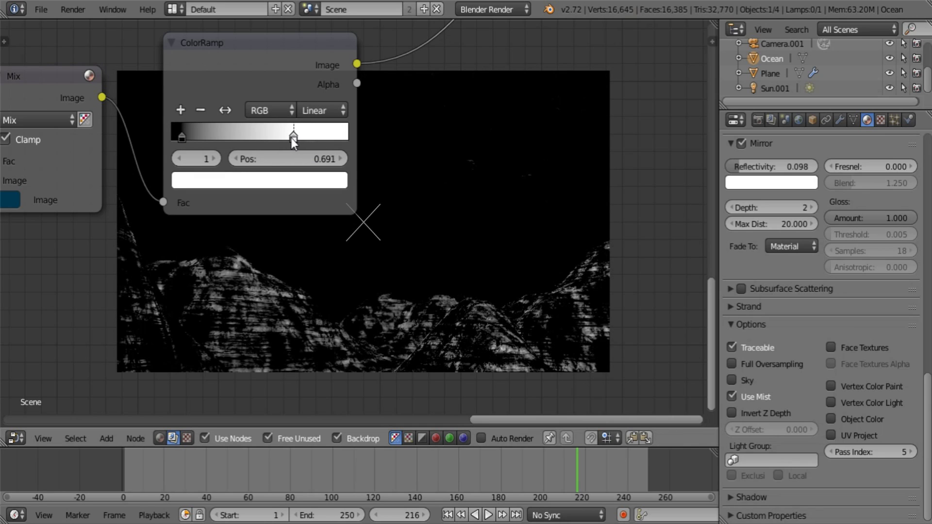
left_click(184, 137)
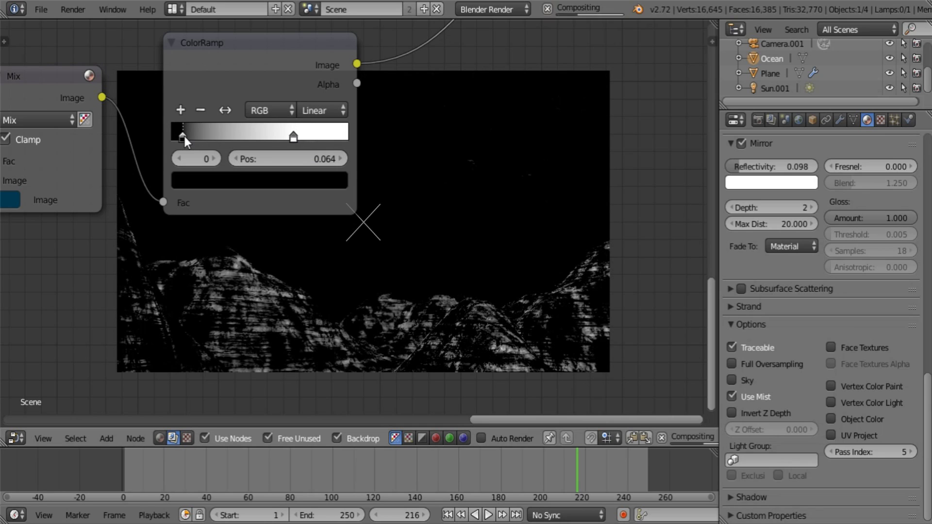
middle_click_drag(321, 155, 279, 296)
scroll(279, 295, "down", 1)
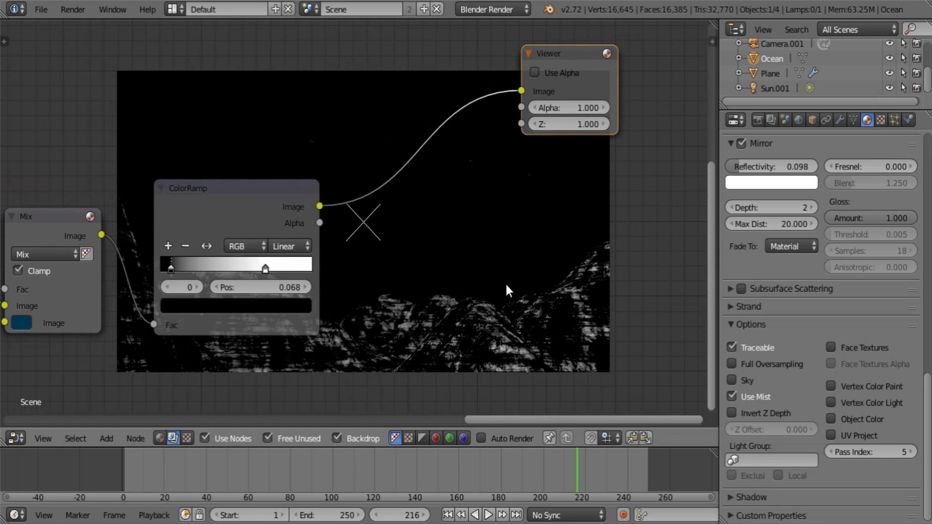
key("shift+a")
mouse_move(499, 278)
left_click(537, 267)
left_click(370, 137)
scroll(386, 274, "up", 1)
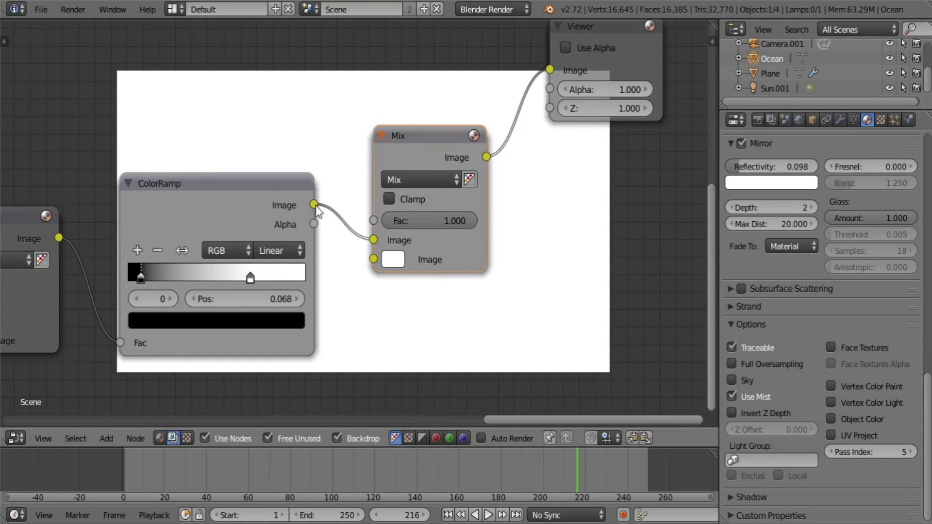
left_click_drag(315, 205, 550, 70)
left_click_drag(447, 145, 552, 161)
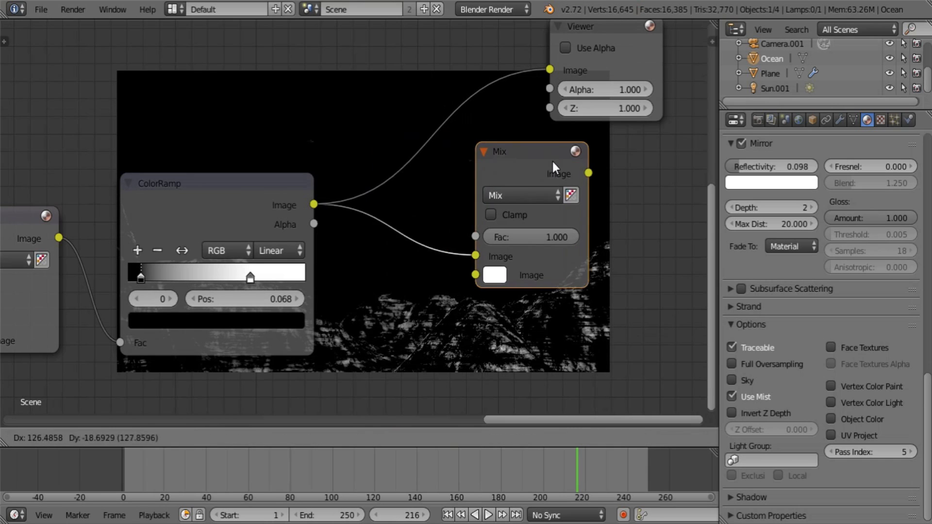
key("x")
Step: Add a Mix node on the link between the ColorRamp and the Viewer, leaving a wide gap after the ColorRamp
key("shift+a")
mouse_move(500, 121)
left_click(539, 121)
left_click(444, 134)
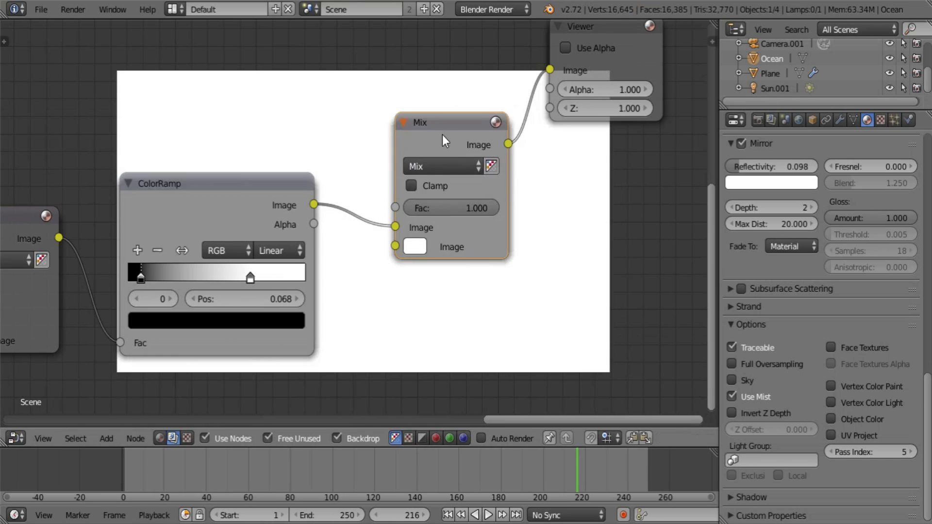
left_click_drag(444, 134, 615, 181)
Step: Insert a Blur node on the link between the ColorRamp and the new Mix node
key("shift+a")
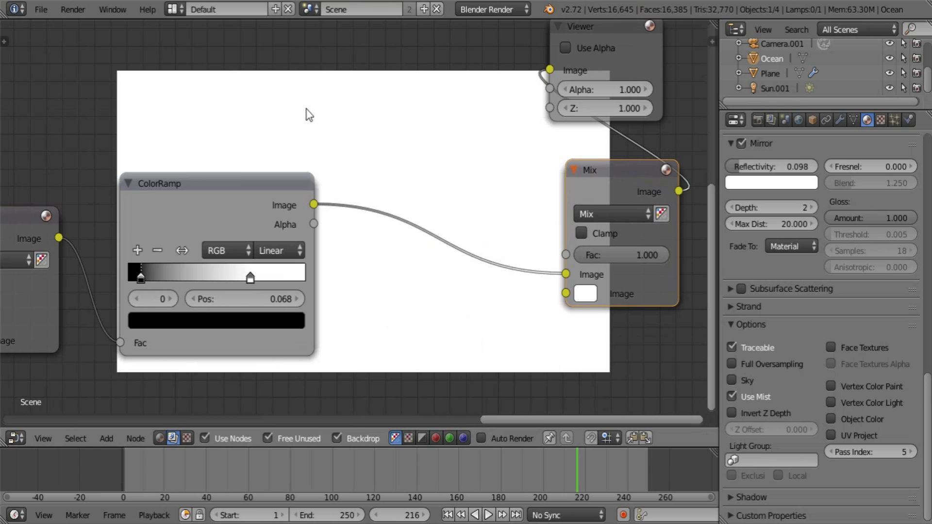
key("shift+a")
mouse_move(390, 177)
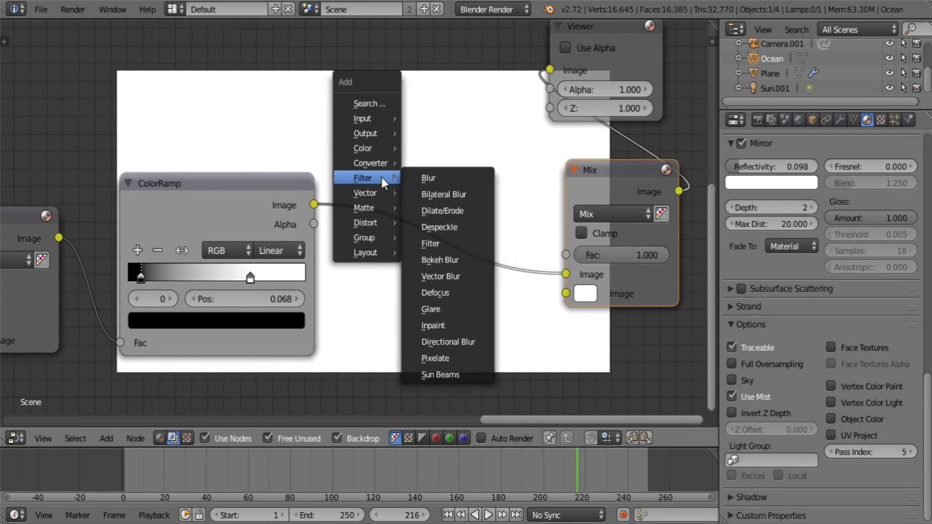
left_click(427, 176)
left_click(359, 113)
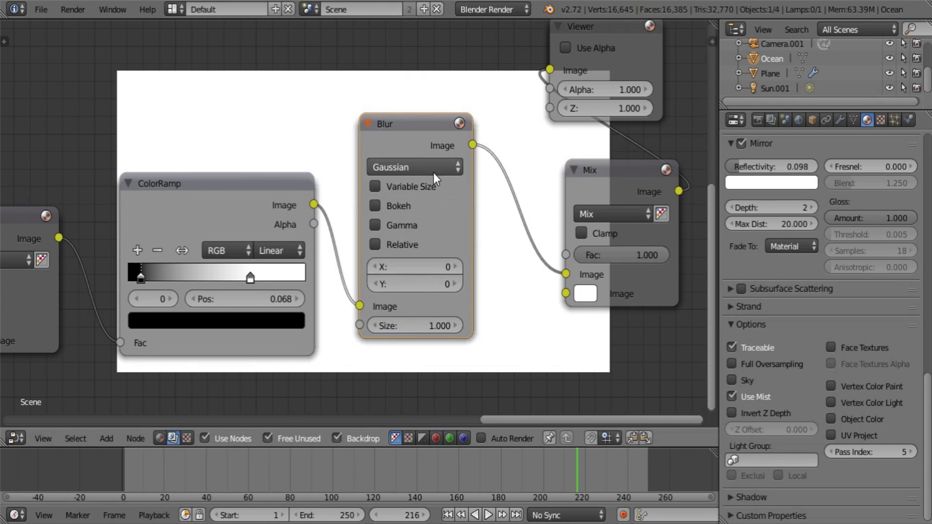
Step: Set the Blur node to Fast Gaussian and Relative with Y aspect correction, and 1% blur in both X and Y
left_click(409, 164)
left_click(419, 284)
left_click(402, 188)
left_click(415, 227)
left_click(409, 250)
type("1")
key("Tab")
type("1")
key("Return")
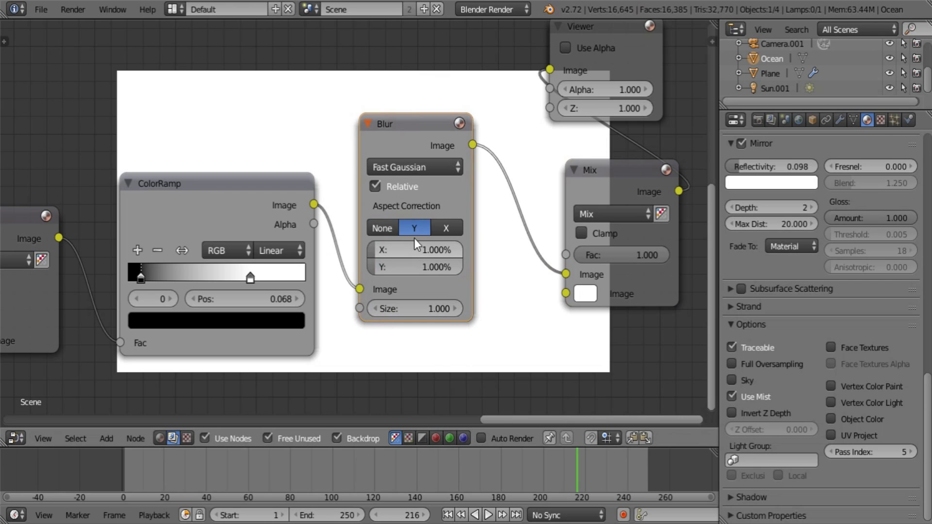
Step: Move the Viewer node farther away from the new Mix node
middle_click_drag(479, 272, 403, 356)
left_click_drag(511, 105, 656, 88)
middle_click_drag(594, 236, 468, 151)
Step: Set the new Mix node's factor to 0.000 and change its blend mode to Add
scroll(469, 152, "down", 2)
left_click_drag(423, 243, 210, 243)
middle_click_drag(447, 261, 476, 225)
scroll(488, 212, "down", 2)
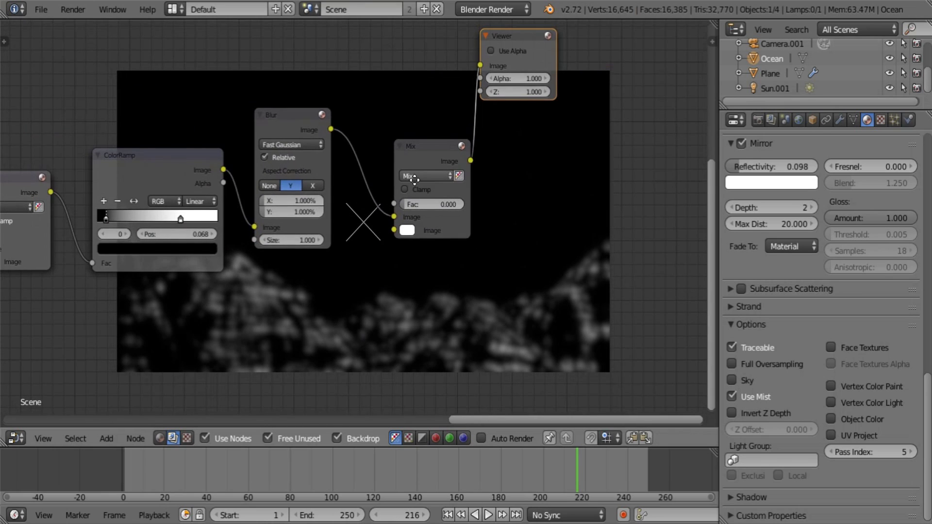
scroll(421, 176, "up", 1)
left_click(434, 169)
left_click(441, 200)
scroll(348, 200, "down", 2)
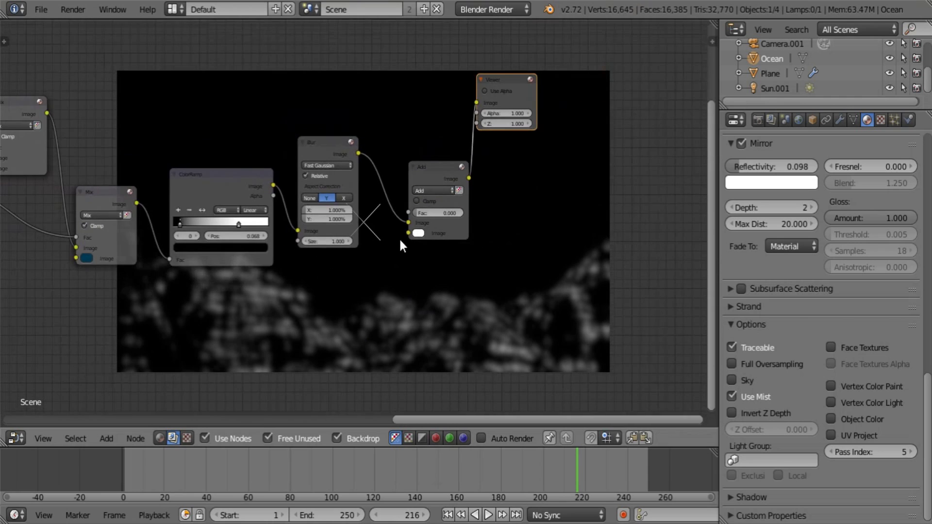
Step: Connect the third Mix node's image output to the Add node's second image input, and move the Viewer farther away
middle_click_drag(242, 210, 320, 260)
left_click_drag(219, 251, 501, 281)
middle_click_drag(500, 281, 335, 281)
scroll(335, 282, "up", 2)
left_click_drag(360, 108, 470, 113)
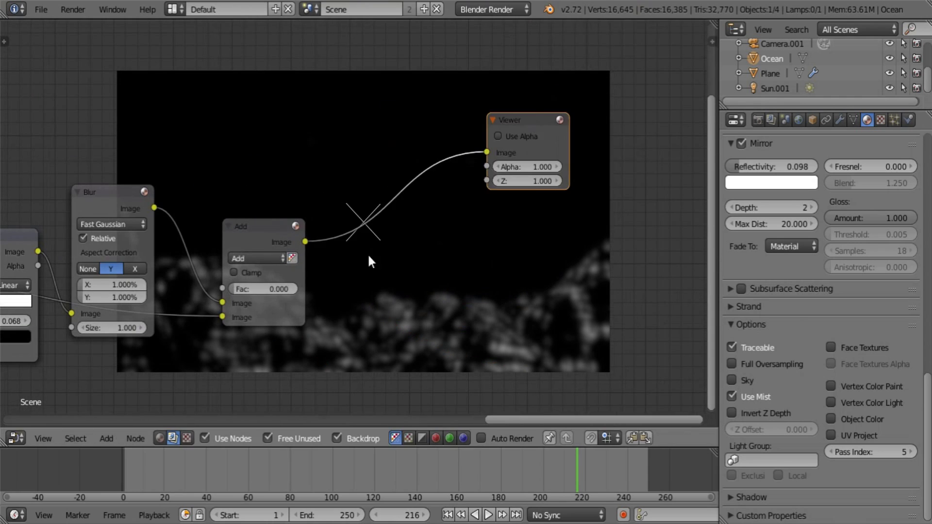
Step: Set the Add node's factor to 1.000 and swap its inputs so the blurred highlights feed the second image socket
scroll(336, 294, "up", 1)
left_click_drag(299, 301, 430, 302)
middle_click_drag(432, 306, 397, 233)
left_click_drag(232, 247, 236, 267)
Step: Tint the highlight ColorRamp's white stop a pale cream with hue 0.112 and saturation 0.159
middle_click_drag(297, 279, 331, 310)
scroll(123, 215, "up", 4)
middle_click_drag(123, 214, 283, 203)
scroll(283, 204, "down", 4)
middle_click_drag(234, 301, 438, 277)
scroll(438, 278, "up", 2)
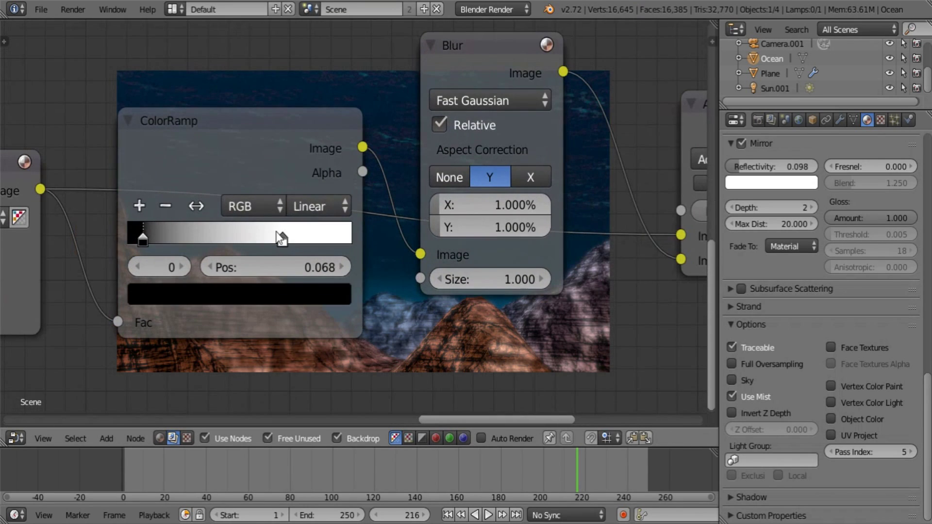
left_click(283, 239)
left_click(290, 291)
middle_click_drag(414, 321, 319, 188)
left_click(157, 157)
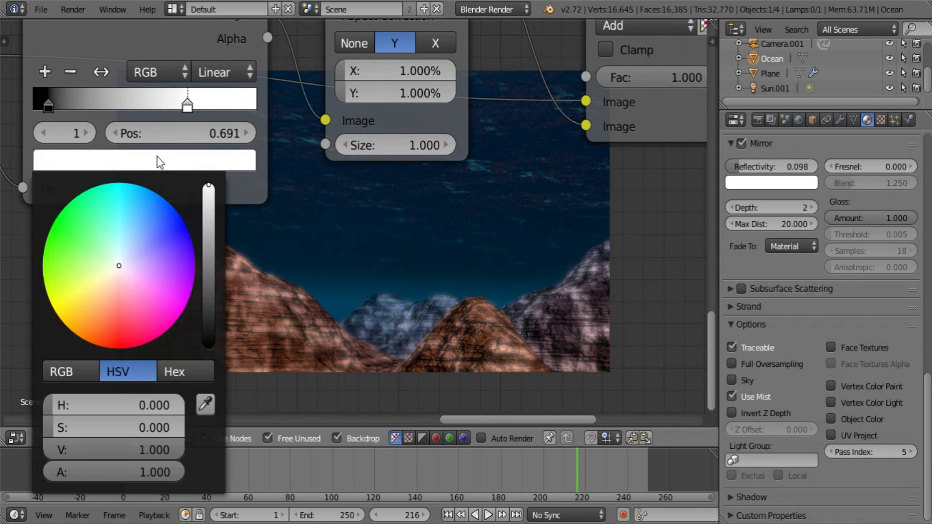
left_click(117, 270)
left_click_drag(114, 273, 112, 275)
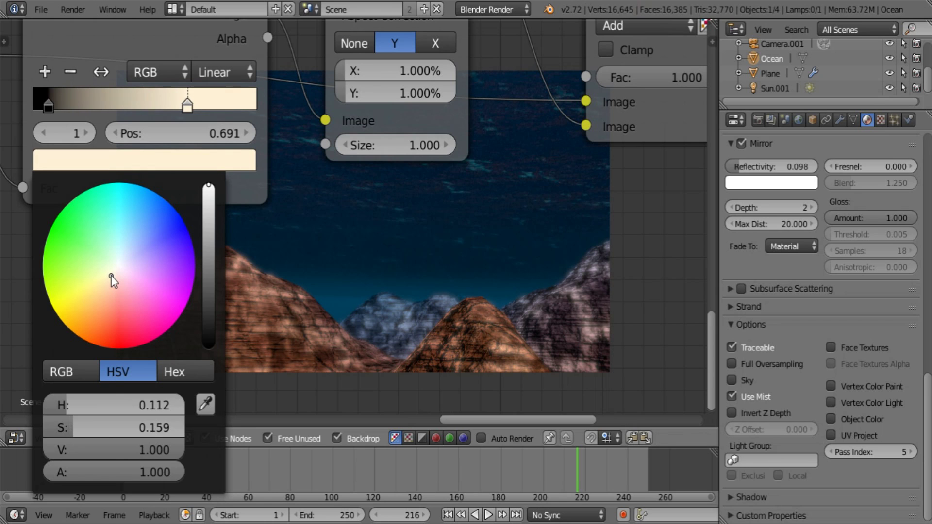
Step: Lower the Add node's factor to 0.691 and set the highlight Blur to 2% in both X and Y
middle_click_drag(545, 245, 125, 333)
middle_click_drag(276, 214, 240, 303)
left_click_drag(256, 274, 205, 273)
middle_click_drag(109, 322, 180, 230)
left_click(151, 191)
type("2")
key("Return")
mouse_move(375, 188)
left_mouse_down()
mouse_move(392, 190)
mouse_move(383, 189)
left_mouse_up()
Step: Reposition the Add node and move the Viewer far enough away to make room between them
middle_click_drag(389, 147, 239, 281)
left_click_drag(222, 243, 184, 220)
middle_click_drag(509, 123, 356, 126)
left_click_drag(478, 102, 685, 102)
Step: Insert a second Blur node on the link between the Add node and the Viewer
middle_click_drag(286, 240, 446, 146)
key("shift+a")
mouse_move(342, 220)
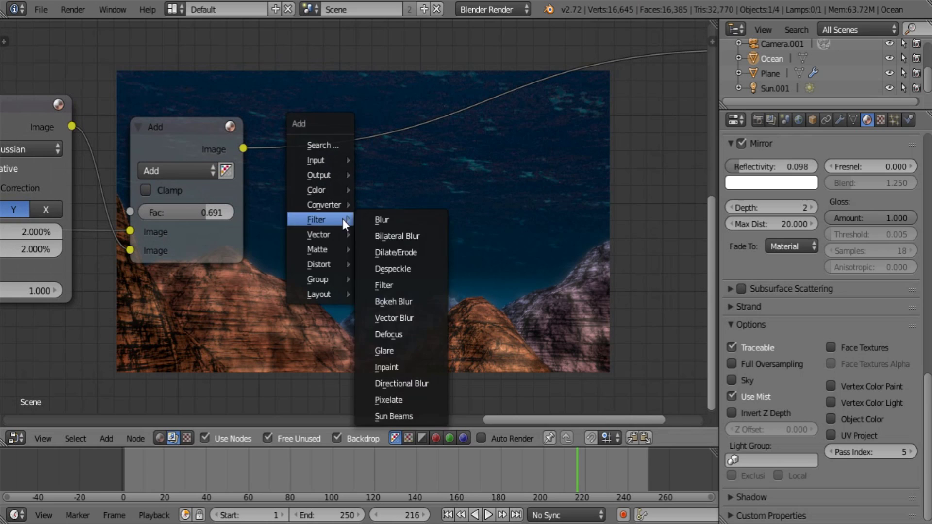
left_click(424, 219)
left_click(464, 115)
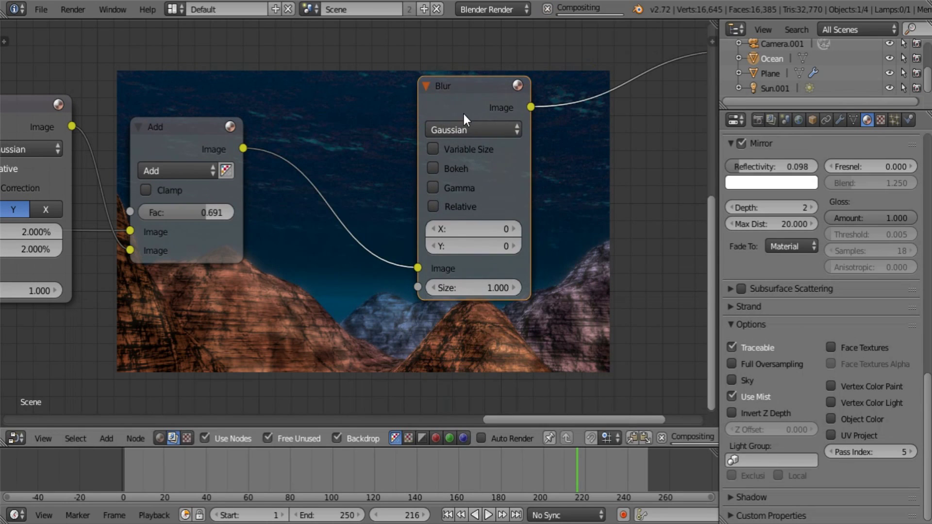
Step: Set the second Blur to Fast Gaussian and Relative with Y aspect correction, and 1% blur in both X and Y
left_click(475, 127)
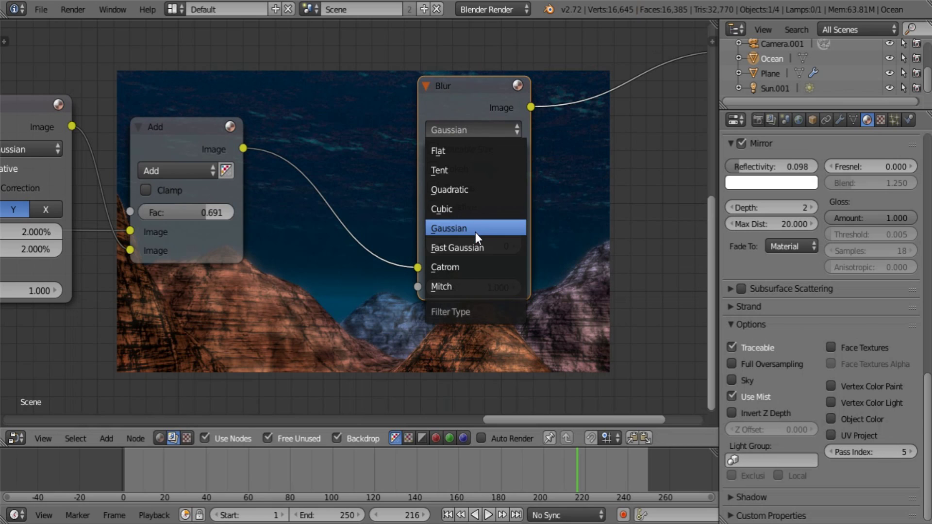
left_click(474, 246)
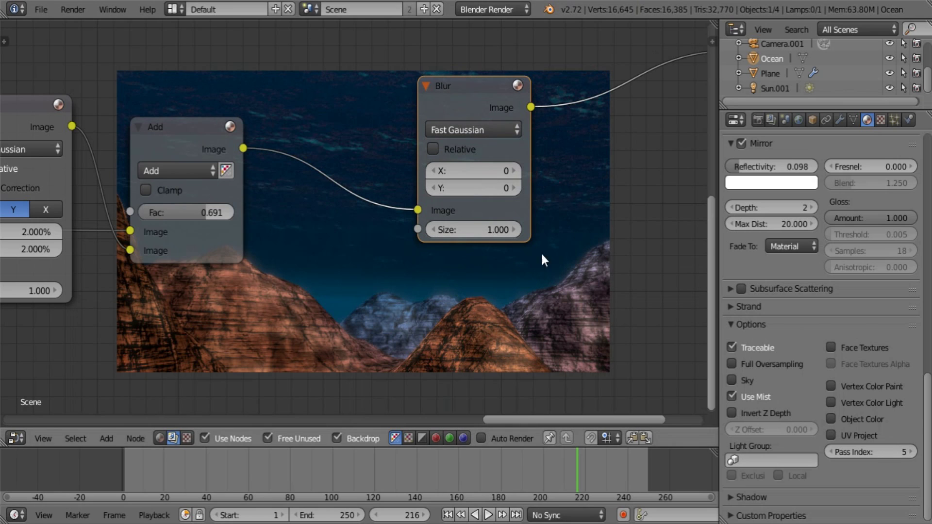
key("KP_Decimal")
left_click(311, 205)
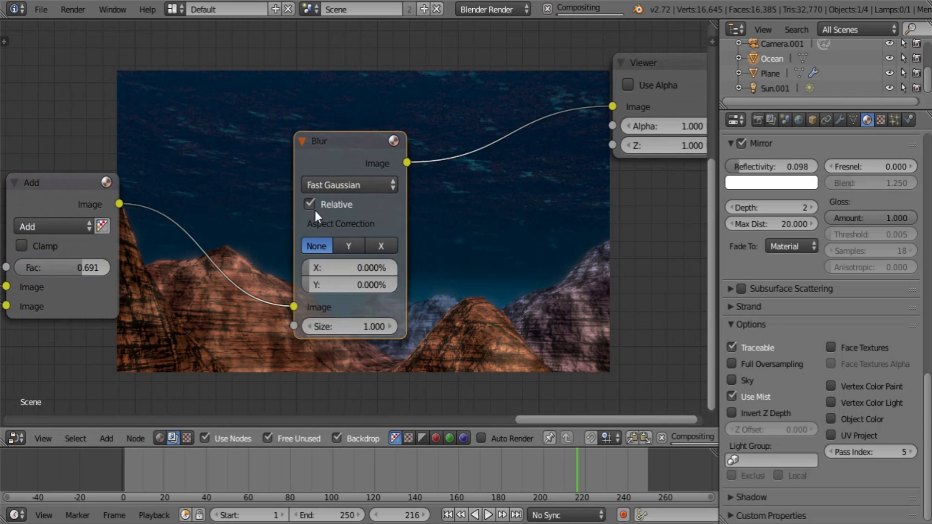
left_click(346, 246)
double_click(345, 264)
type("1")
key("Tab")
type("1")
key("Return")
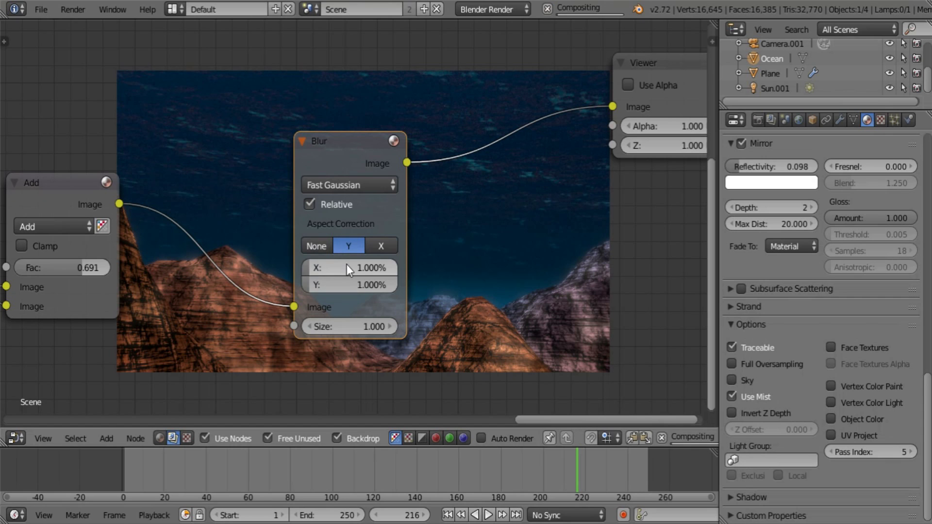
Step: Increase the second Blur to 2% in X and Y and move the node closer to the Add node
left_click_drag(347, 151, 281, 104)
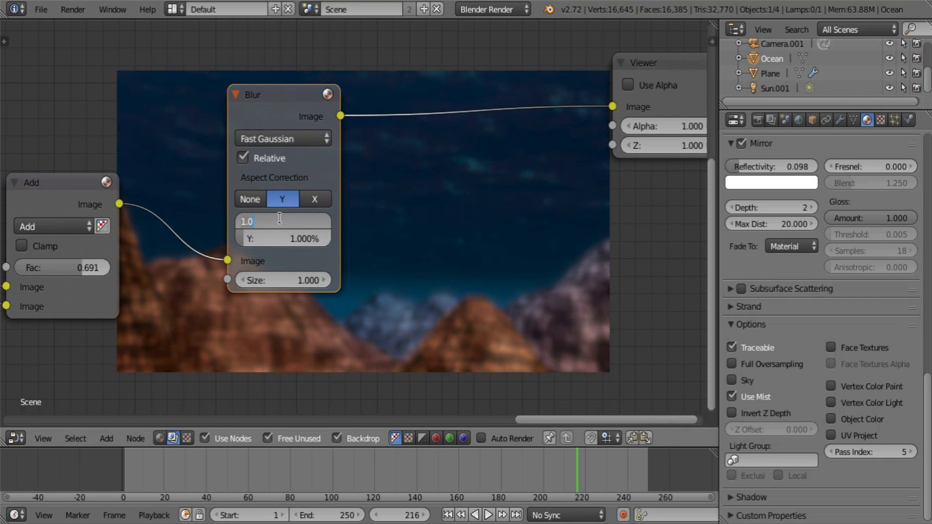
type("2")
key("Return")
left_click_drag(267, 147, 233, 98)
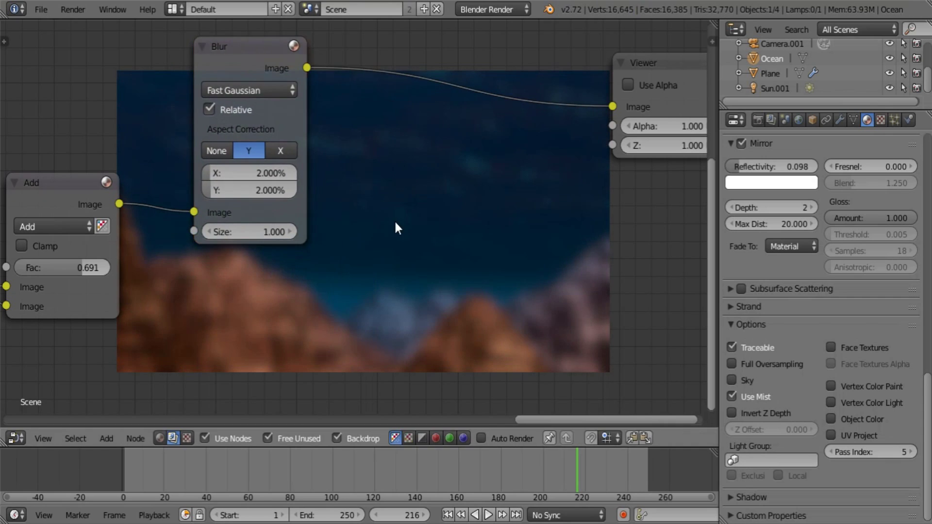
Step: Insert a Mix node between the second Blur and the Viewer, and connect the Add node's output to its second image input
key("shift+a")
mouse_move(383, 192)
left_click(437, 133)
left_click(442, 133)
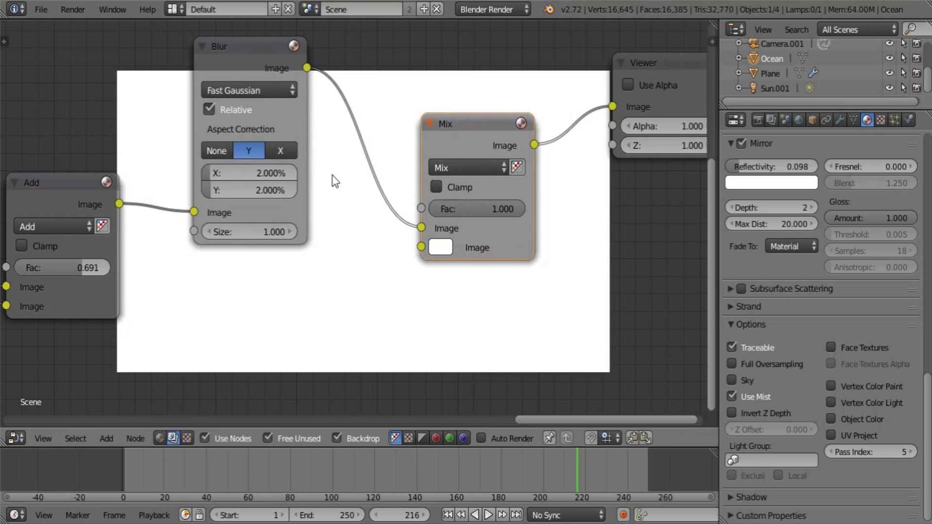
left_click_drag(119, 204, 421, 246)
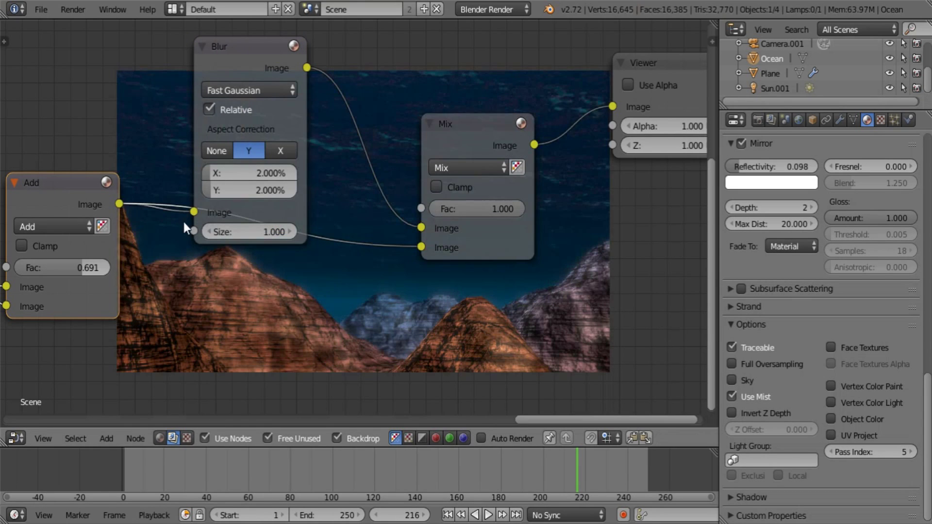
Step: Set the final Mix node's factor to 0.755 and reduce the second Blur to 1% in X and Y
middle_click_drag(38, 245, 47, 248)
left_click(46, 248)
middle_click_drag(394, 285, 294, 320)
scroll(414, 201, "up", 1)
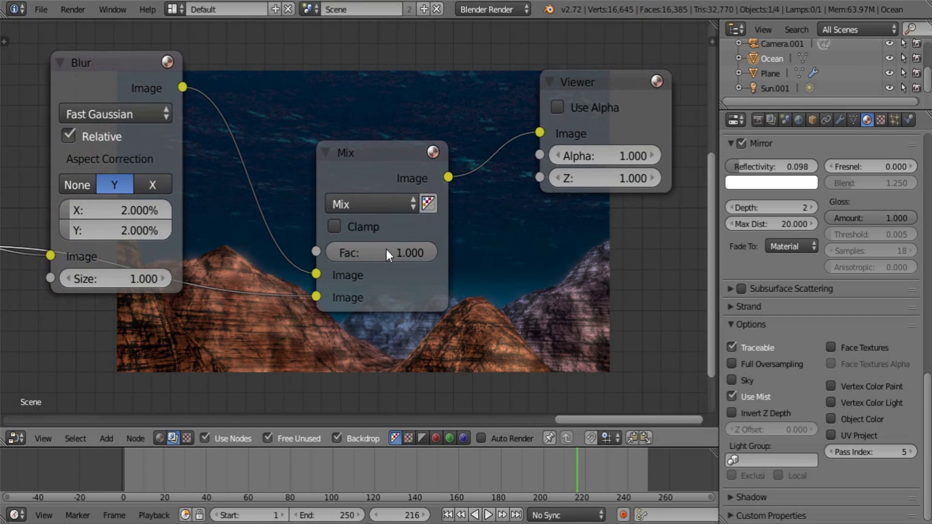
left_click_drag(386, 249, 365, 246)
middle_click_drag(151, 261, 246, 212)
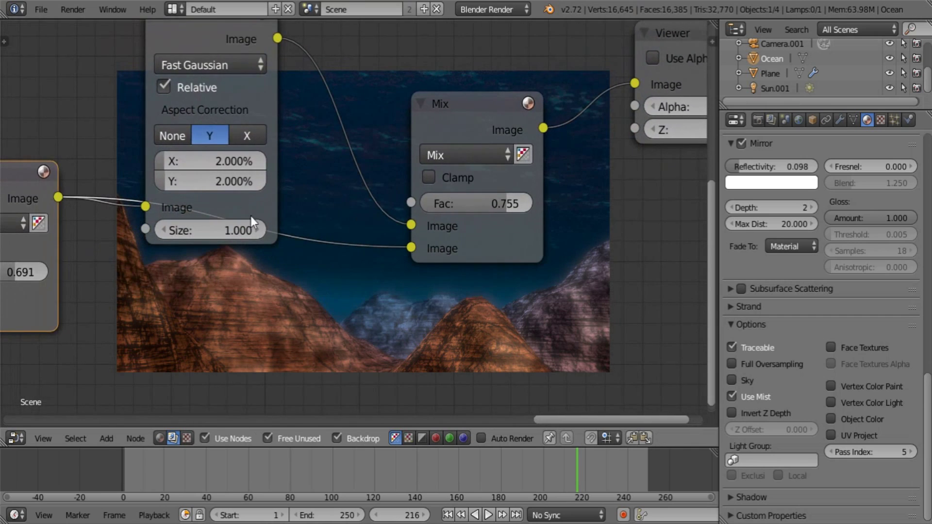
left_click(201, 164)
type("1")
key("Return")
Step: Raise the final Mix node's factor to 0.836 and shift the node slightly
middle_click_drag(487, 225, 356, 253)
mouse_move(357, 233)
left_mouse_down()
mouse_move(343, 232)
mouse_move(362, 235)
left_mouse_up()
middle_click_drag(362, 235, 272, 130)
middle_click_drag(150, 359, 216, 433)
left_click_drag(336, 216, 340, 213)
middle_click_drag(314, 196, 310, 297)
left_click_drag(314, 209, 301, 181)
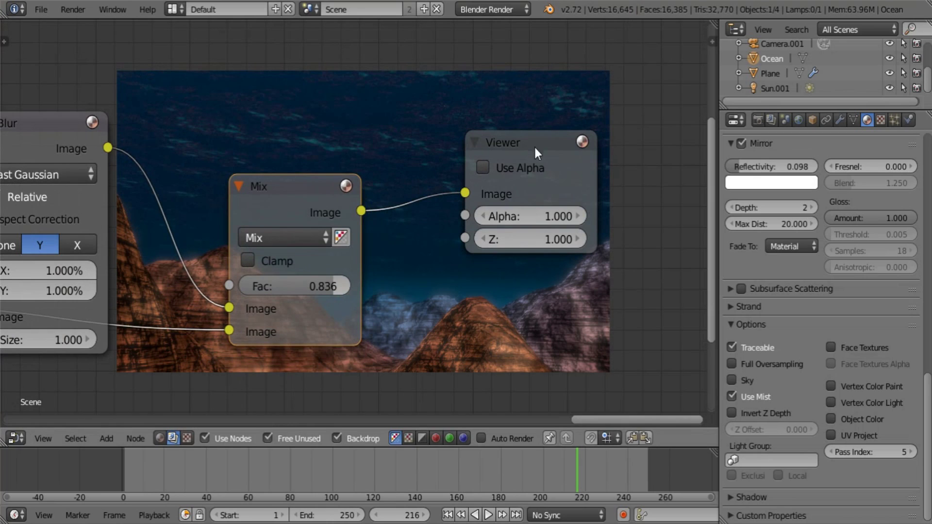
Step: Move the Viewer well away from the final Mix node to free space between them
left_click_drag(535, 147, 709, 123)
key("a")
middle_click_drag(400, 334, 247, 190)
middle_click_drag(259, 237, 189, 314)
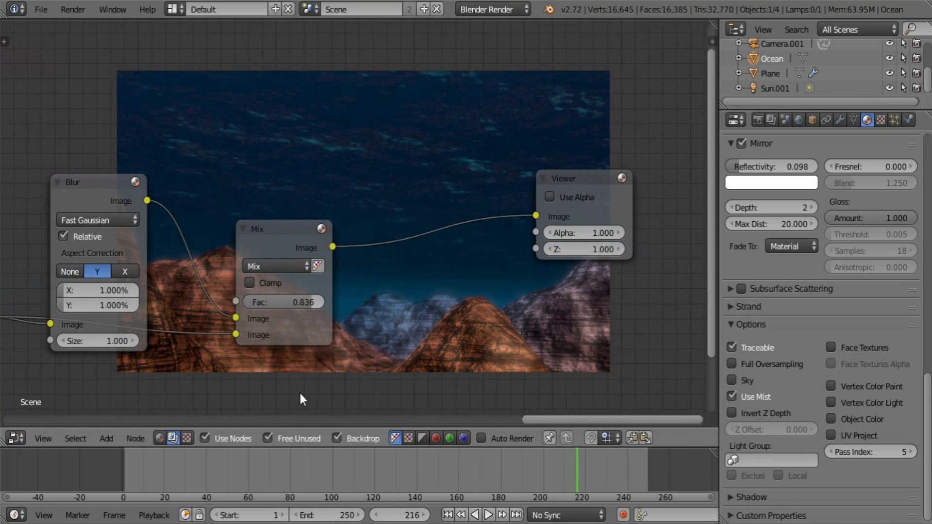
middle_click_drag(436, 303, 458, 326)
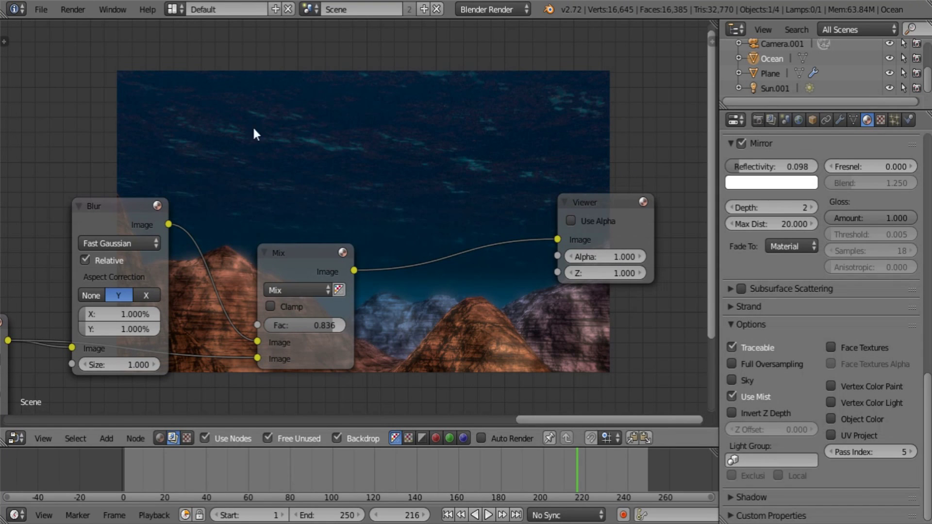
left_click_drag(594, 208, 683, 205)
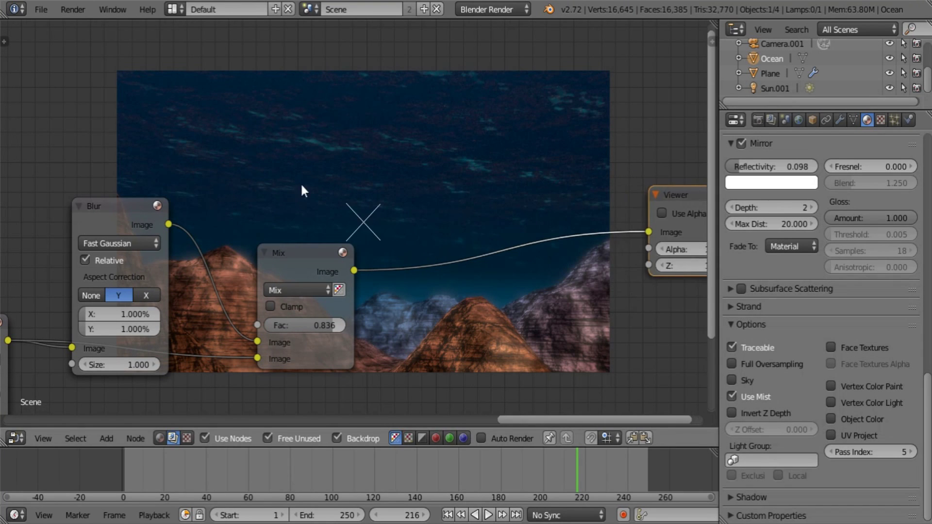
Step: Add a new unconnected Mix node above the Multiply node near the Render Layers node
middle_click_drag(227, 155, 705, 160)
scroll(335, 211, "down", 4)
middle_click_drag(332, 211, 502, 263)
middle_click_drag(219, 168, 304, 133)
middle_click_drag(293, 195, 266, 229)
scroll(266, 229, "up", 4)
key("a")
key("a")
key("shift+a")
mouse_move(279, 115)
left_click(316, 109)
left_click(196, 82)
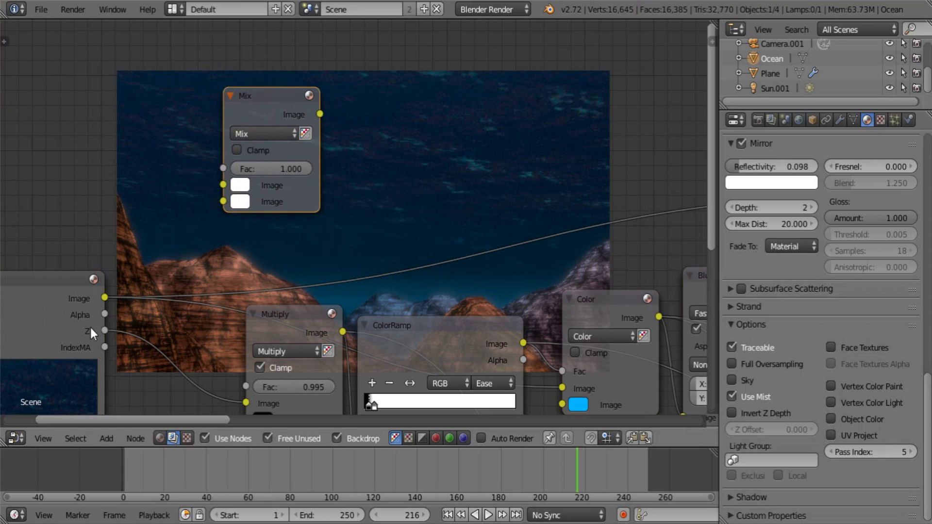
Step: Connect the IndexMA pass to the new Mix node's factor and set its second colour to black
left_click_drag(104, 348, 223, 168)
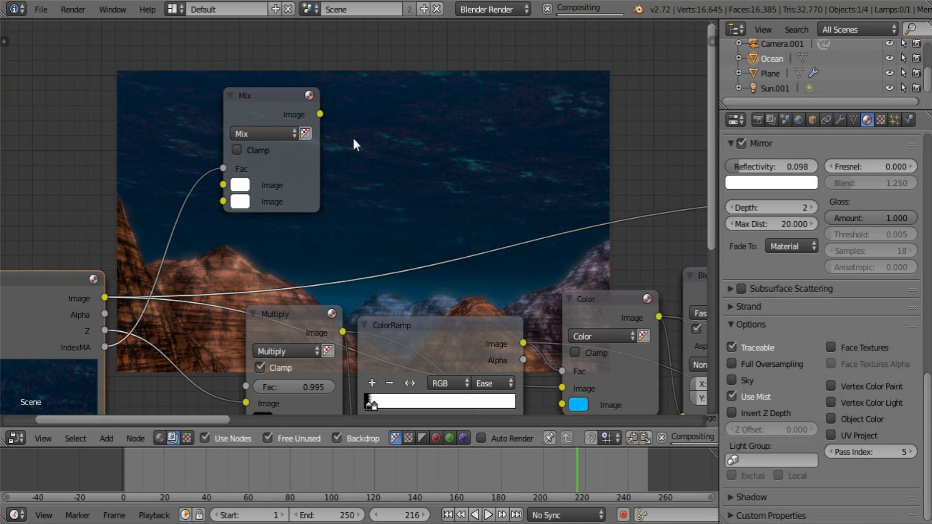
left_click(240, 202)
left_click_drag(350, 233, 349, 321)
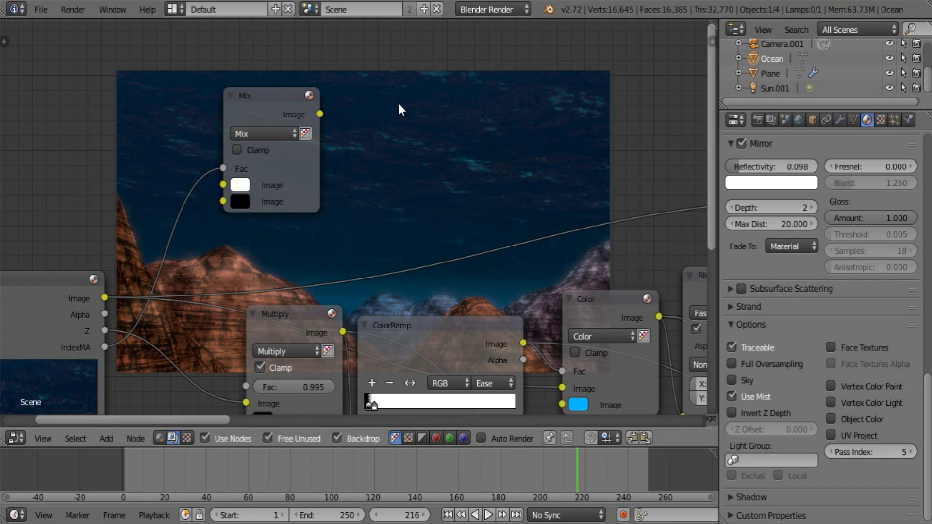
Step: Add a second Viewer node and connect the IndexMA Mix node's output to it to preview the mask
key("shift+a")
mouse_move(395, 90)
left_click(452, 104)
left_click(382, 93)
left_click_drag(320, 114, 382, 138)
left_click(419, 120)
middle_click_drag(367, 227, 145, 15)
middle_click_drag(369, 292, 518, 475)
middle_click_drag(229, 272, 316, 439)
middle_click_drag(216, 335, 131, 364)
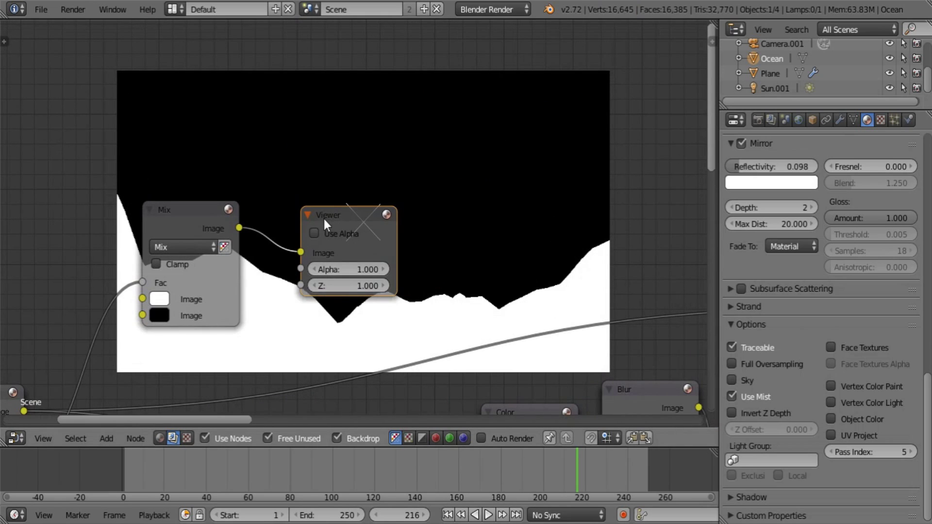
Step: Move the mask's Viewer and Mix nodes up and away from the Render Layers node
left_click_drag(324, 217, 514, 134)
left_click_drag(211, 206, 318, 136)
middle_click_drag(213, 259, 322, 171)
left_click_drag(124, 332, 324, 161)
Step: Move the mask's Viewer and Mix nodes along the node chain toward the final Blur and Mix nodes
middle_click_drag(568, 252, 337, 217)
scroll(337, 216, "down", 7)
middle_click_drag(168, 227, 355, 210)
middle_click_drag(493, 232, 132, 231)
left_click_drag(190, 82, 614, 41)
left_click_drag(38, 95, 561, 99)
middle_click_drag(569, 230, 279, 170)
middle_click_drag(462, 228, 180, 249)
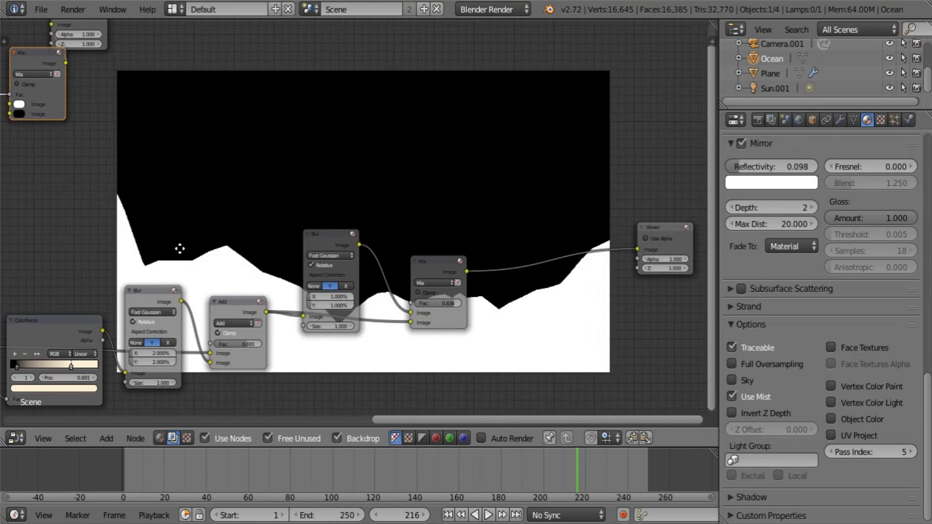
middle_click_drag(269, 248, 403, 348)
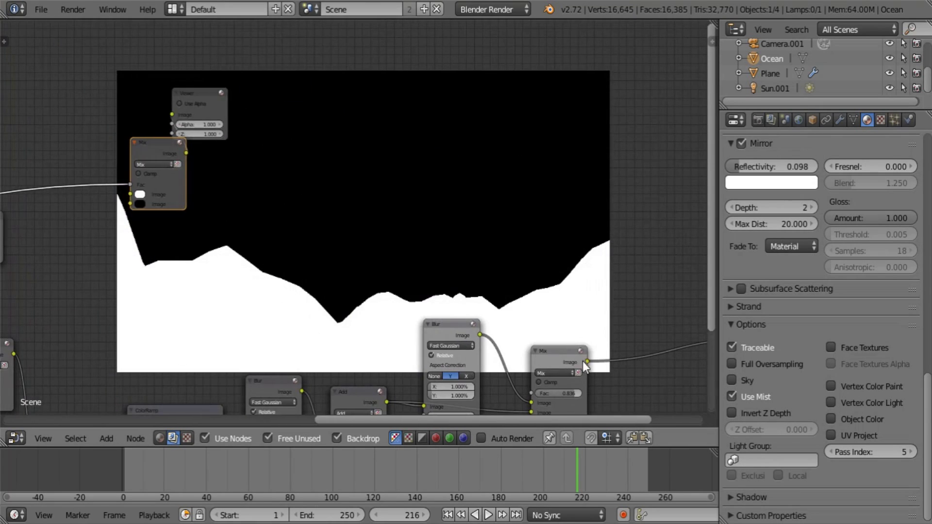
Step: Connect the final Mix node's output to the mask Mix node's second image input, set its first colour to black, and move its Viewer away
left_click_drag(587, 363, 132, 202)
left_click(137, 195)
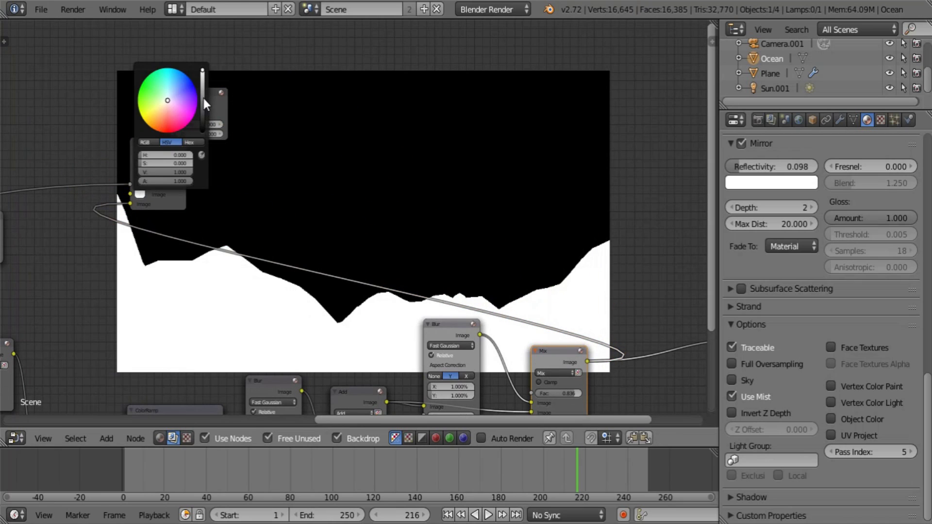
left_click_drag(203, 98, 200, 182)
left_click_drag(196, 93, 387, 128)
middle_click_drag(93, 270, 155, 281)
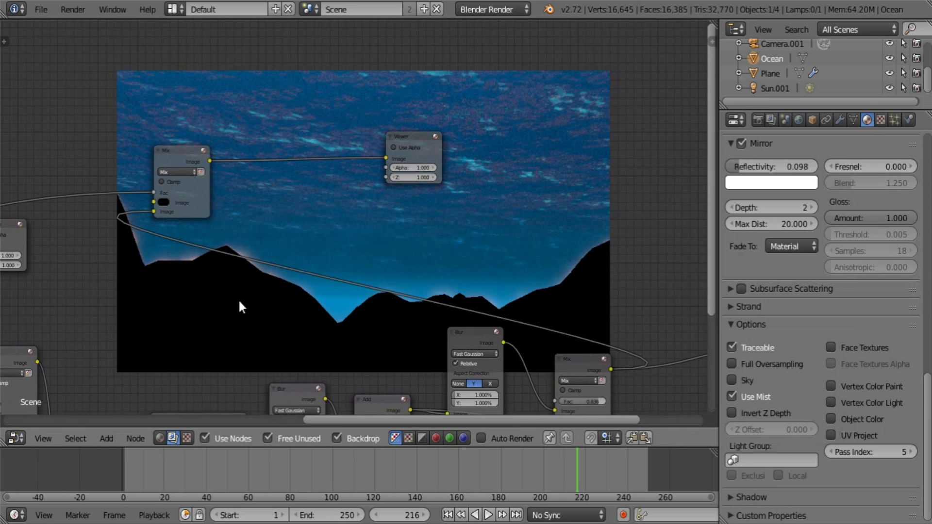
Step: Insert a ColorRamp node on the link between the IndexMA pass and the mask Mix node's factor
middle_click_drag(237, 305, 122, 211)
left_click_drag(462, 318, 477, 314)
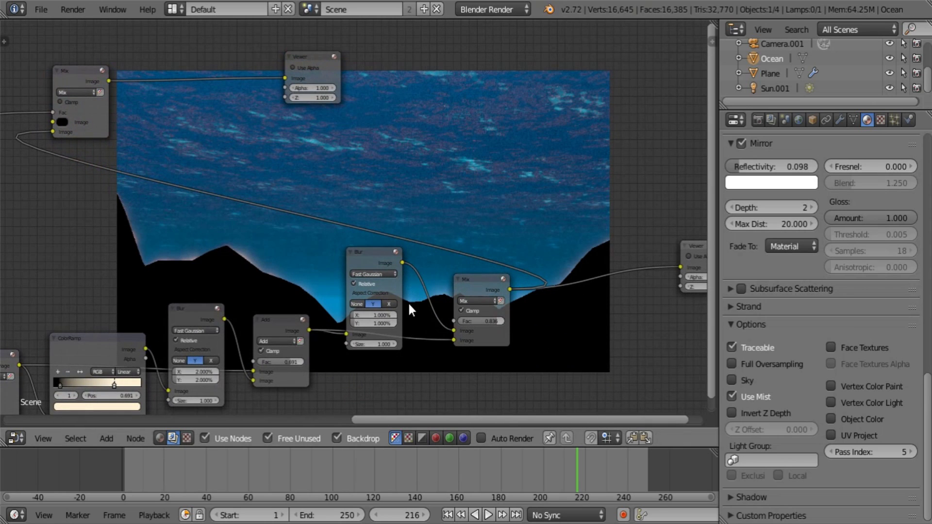
middle_click_drag(255, 228, 577, 343)
scroll(492, 318, "up", 5)
middle_click_drag(283, 290, 439, 298)
scroll(312, 265, "down", 7)
middle_click_drag(189, 314, 167, 350)
scroll(195, 291, "up", 2)
key("shift+a")
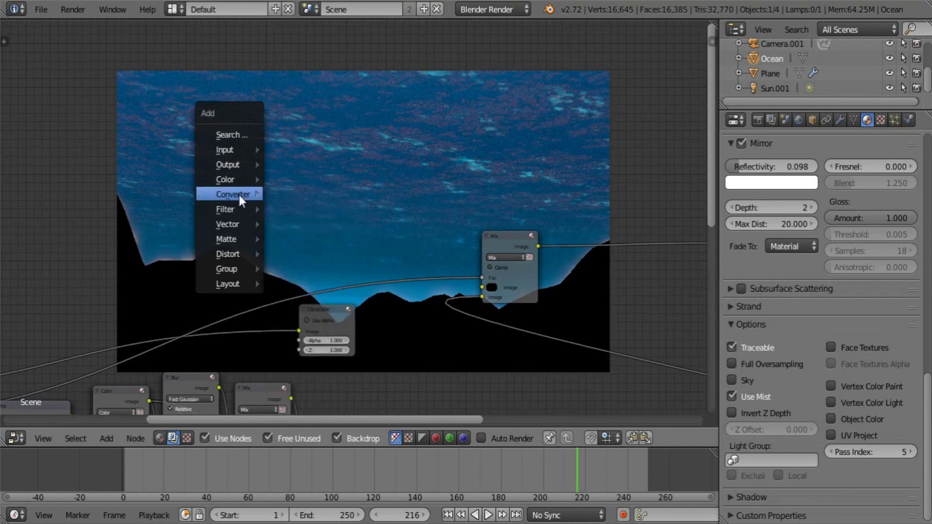
mouse_move(238, 195)
left_click(299, 209)
left_click(329, 205)
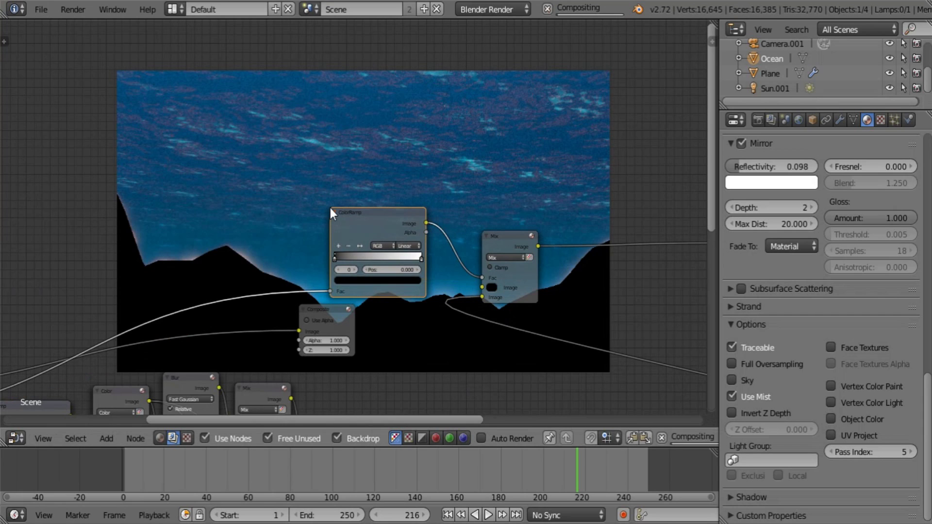
left_click_drag(394, 225, 318, 222)
Step: Replace the mask Mix node's second image input with the output of the Mix node just before the cream highlight ColorRamp
middle_click_drag(430, 255, 164, 175)
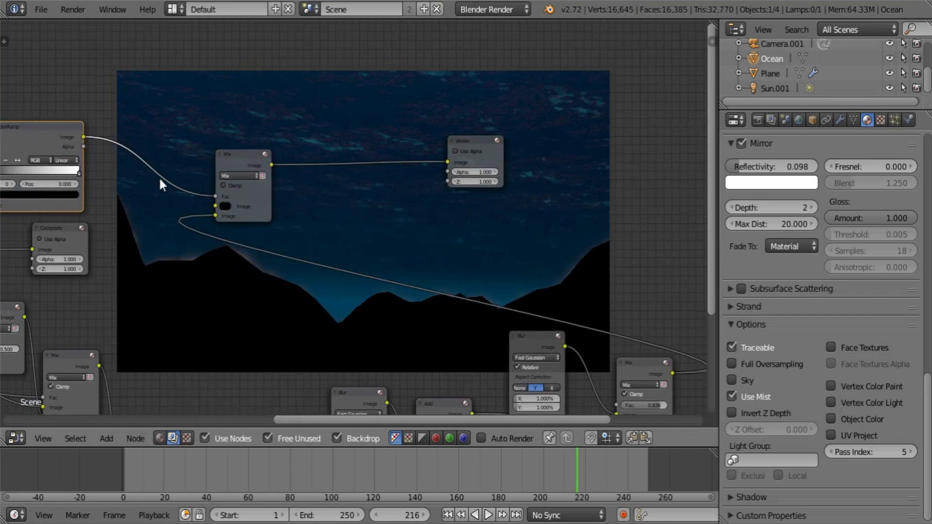
middle_click_drag(384, 338, 266, 245)
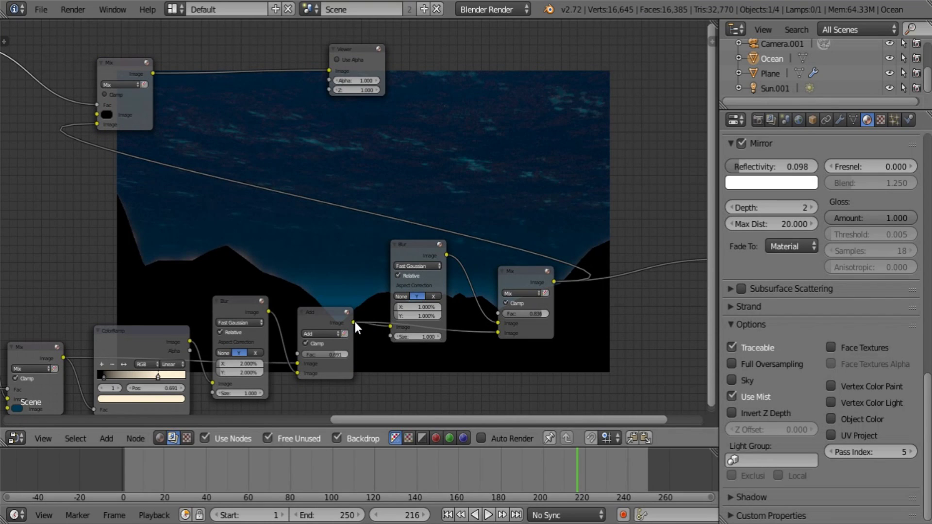
left_click_drag(354, 319, 107, 136)
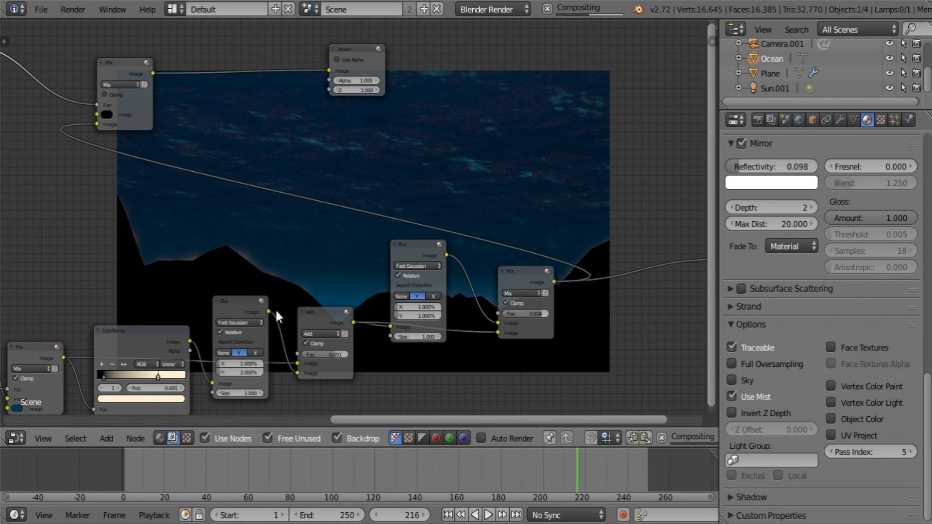
middle_click_drag(57, 375, 216, 380)
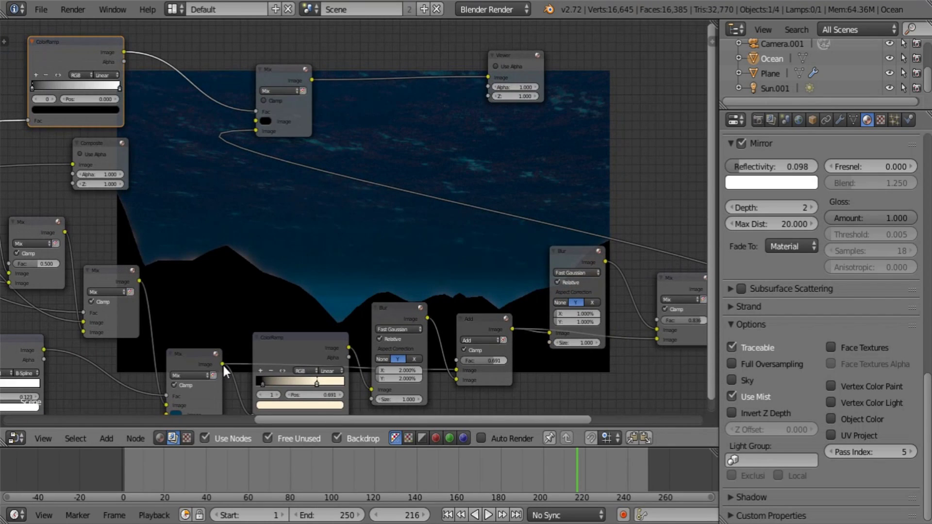
left_click_drag(223, 363, 211, 133)
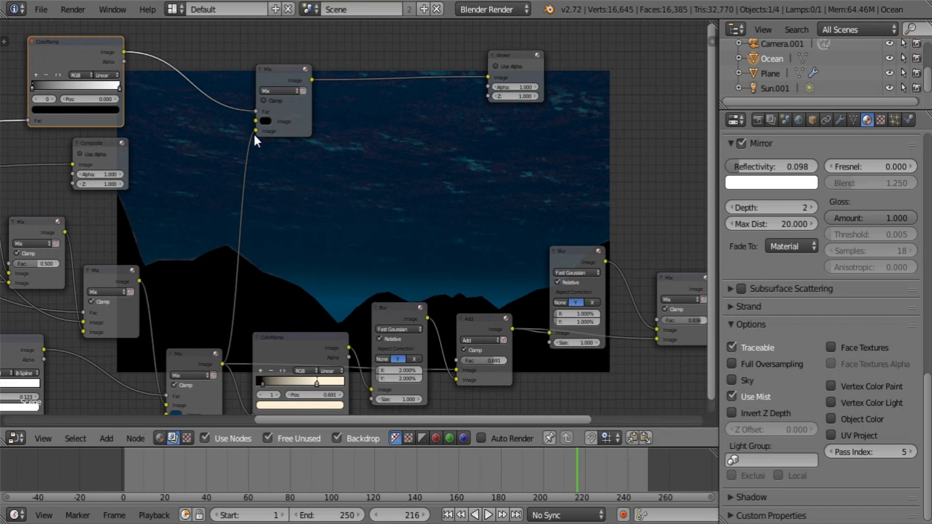
Step: Move the mask's Viewer node farther from its Mix node to make room between them
middle_click_drag(250, 193, 183, 345)
scroll(182, 346, "up", 6)
left_click_drag(507, 201, 638, 142)
middle_click_drag(315, 176, 350, 179)
Step: Insert a ColorRamp node on the link between the mask Mix node and its Viewer
key("a")
key("shift+a")
mouse_move(343, 162)
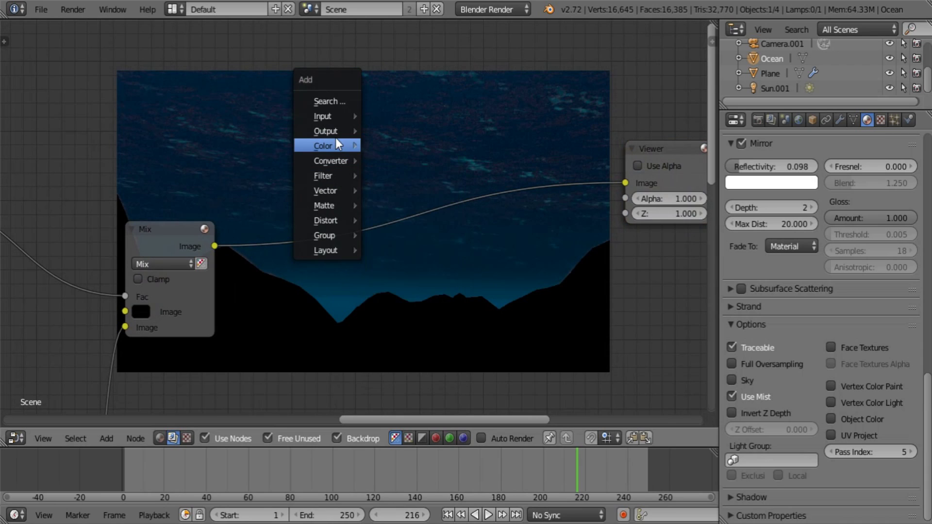
mouse_move(330, 146)
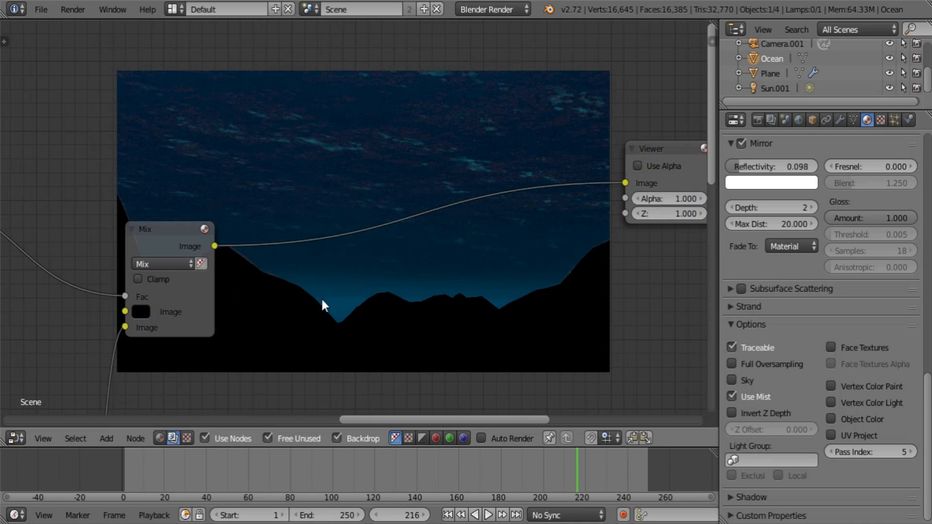
middle_click_drag(395, 125, 411, 108)
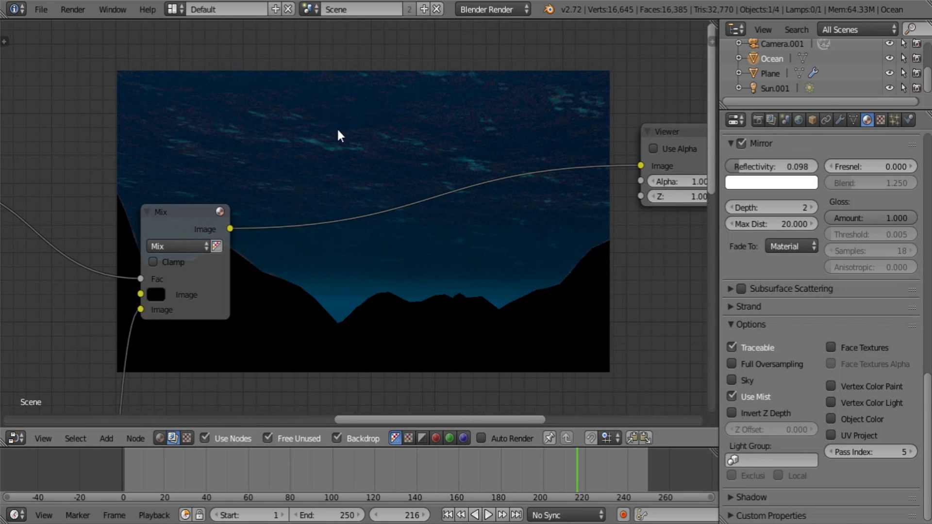
key("a")
key("shift+a")
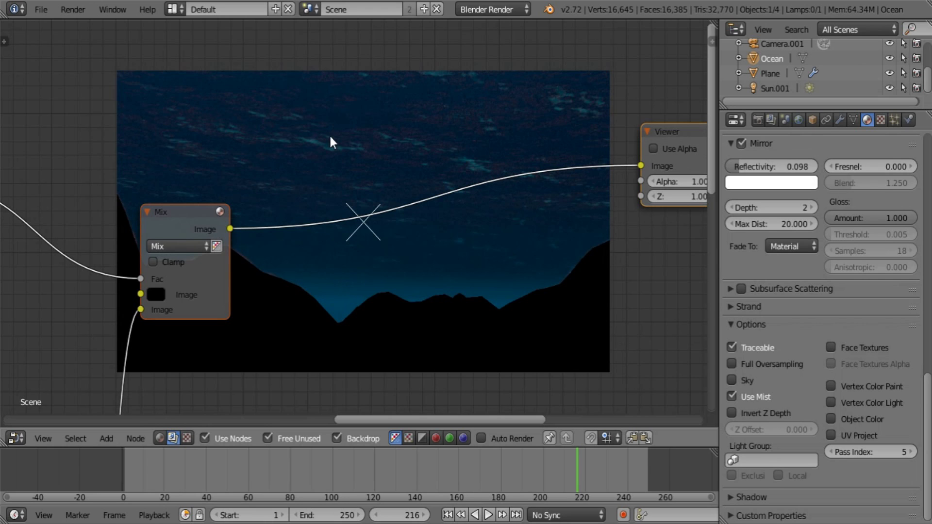
key("shift+a")
mouse_move(330, 134)
left_click(369, 145)
left_click(331, 154)
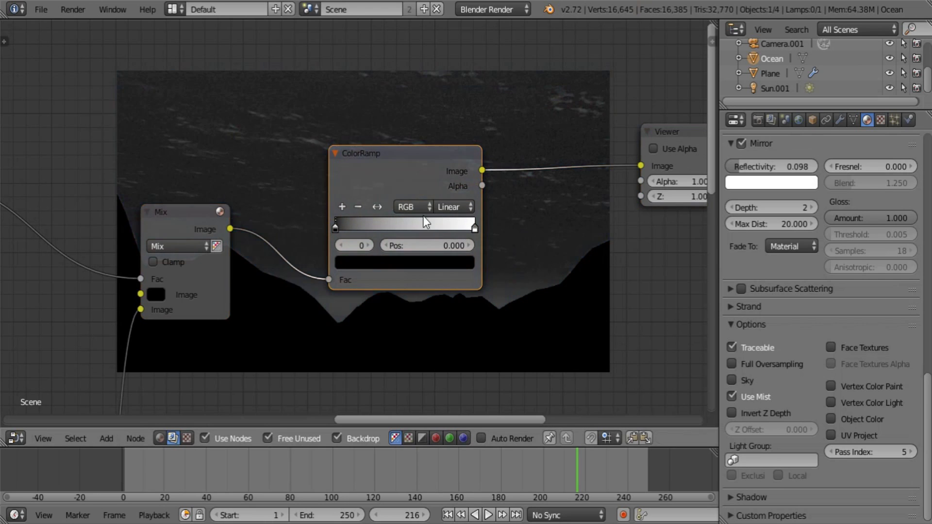
Step: Raise the new ColorRamp's contrast by moving the white stop toward the dark end and the black stop to 0.036
scroll(408, 220, "up", 3)
middle_click_drag(367, 222, 278, 164)
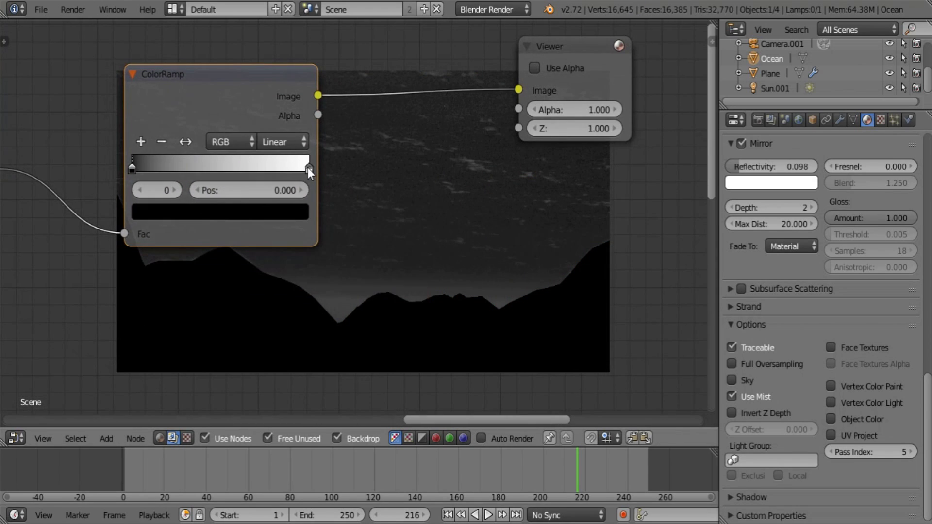
left_click_drag(307, 168, 200, 162)
left_click_drag(129, 168, 139, 171)
Step: Space the mask nodes apart and insert another Mix node between the mask Mix node and the contrast ColorRamp
scroll(109, 188, "down", 6)
middle_click_drag(160, 262, 307, 334)
left_click_drag(413, 165, 492, 167)
middle_click_drag(242, 239, 285, 207)
left_click_drag(283, 182, 241, 196)
key("shift+a")
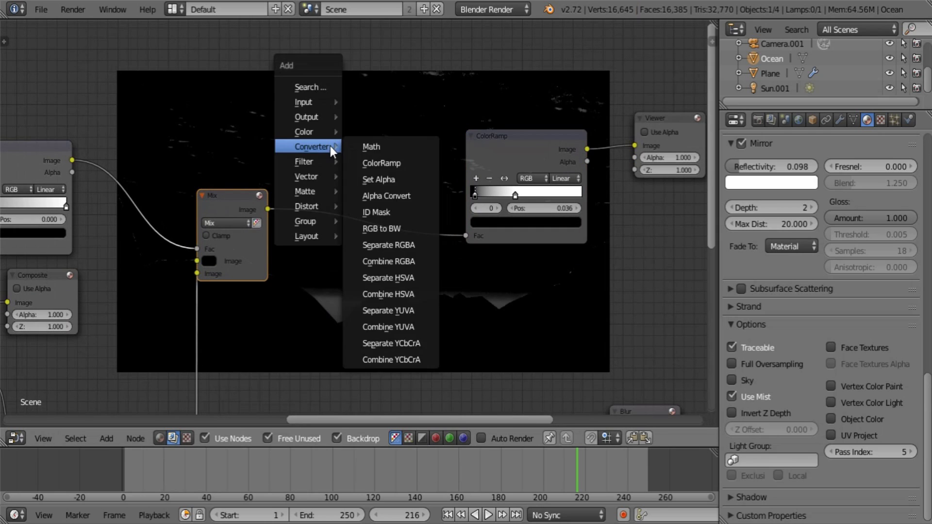
mouse_move(324, 130)
left_click(369, 132)
left_click(359, 168)
left_click_drag(360, 229, 360, 242)
Step: Connect the lower depth ColorRamp's image output to the newly inserted Mix node's factor
scroll(242, 285, "down", 5)
scroll(403, 224, "down", 5)
middle_click_drag(291, 267, 237, 298)
scroll(252, 293, "up", 3)
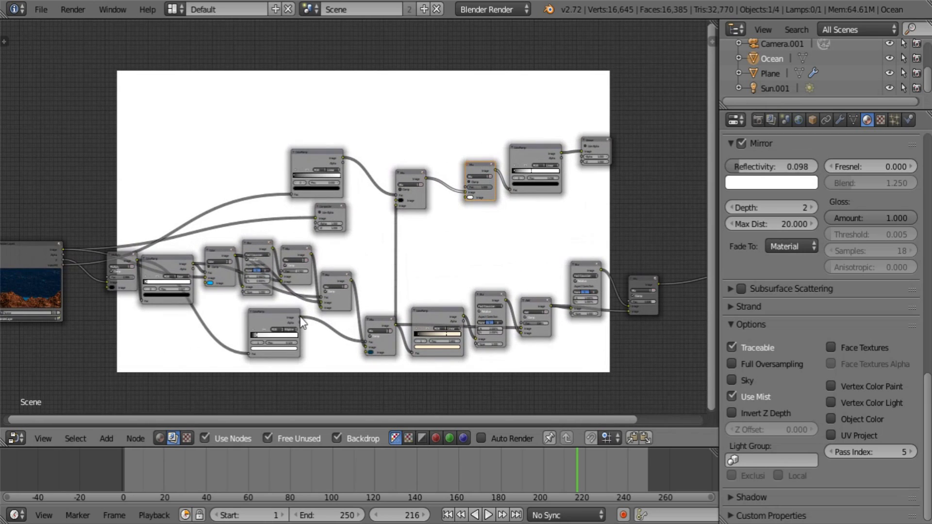
left_click_drag(300, 317, 469, 186)
left_click(469, 186)
left_click_drag(300, 317, 462, 190)
Step: Set the newly inserted Mix node's second colour to black
middle_click_drag(529, 188, 340, 255)
scroll(340, 255, "up", 3)
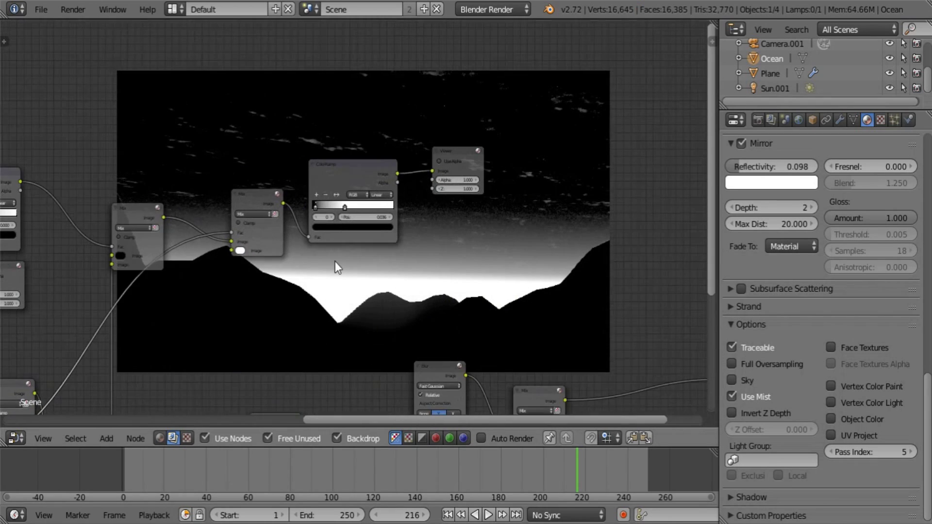
scroll(321, 283, "up", 2)
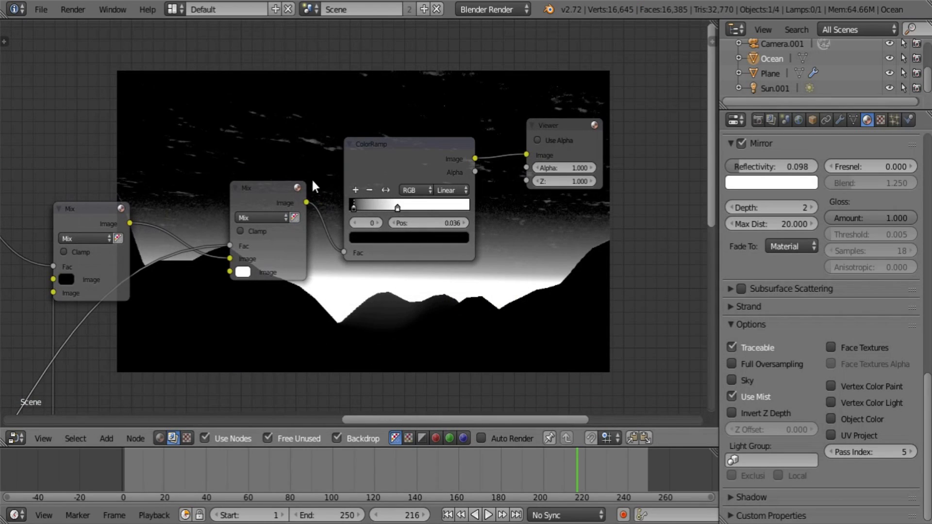
left_click(243, 272)
left_click_drag(334, 167, 334, 213)
Step: Set the contrast ColorRamp's black stop to 0.027 and its white stop to 0.241
middle_click_drag(544, 258, 503, 267)
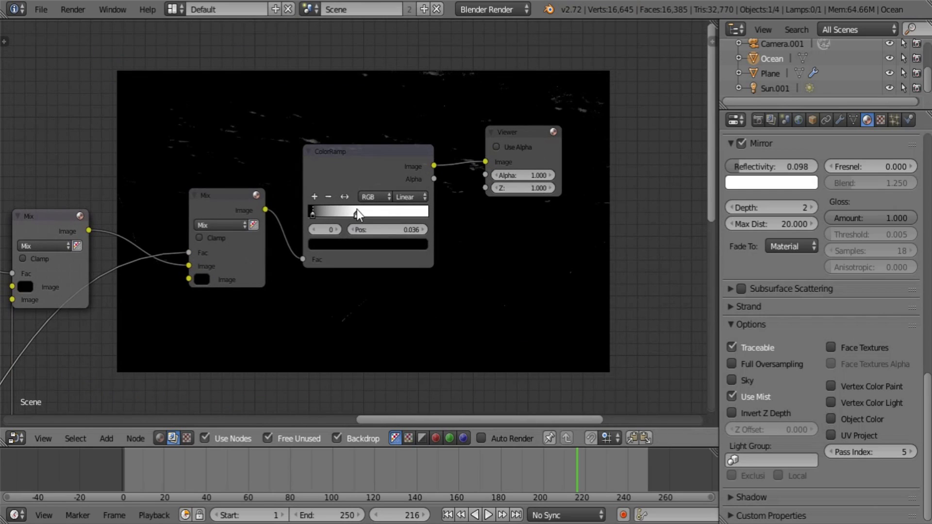
mouse_move(356, 209)
left_mouse_down()
mouse_move(383, 214)
mouse_move(364, 214)
left_mouse_up()
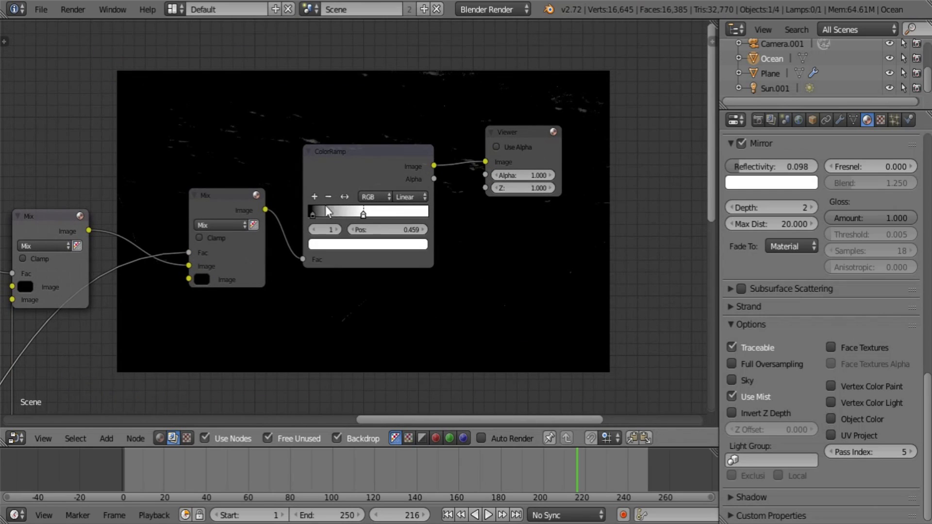
left_click(311, 212)
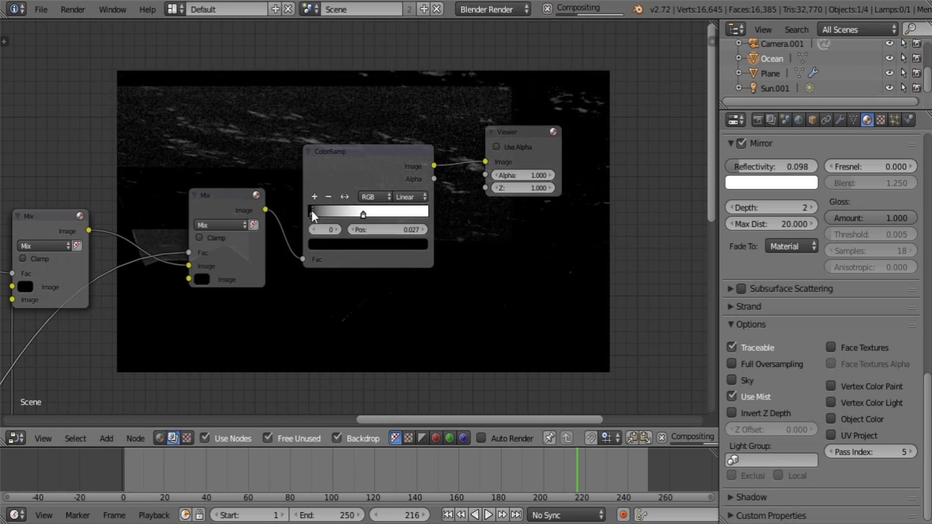
left_click_drag(363, 216, 336, 207)
mouse_move(330, 290)
middle_mouse_down()
mouse_move(119, 121)
mouse_move(315, 252)
mouse_move(275, 175)
mouse_move(330, 287)
middle_mouse_up()
Step: Spread the Mix, ColorRamp and Viewer nodes apart to clear space before the Viewer
left_click_drag(222, 194, 176, 193)
middle_click_drag(387, 250, 253, 271)
left_click_drag(370, 151, 574, 153)
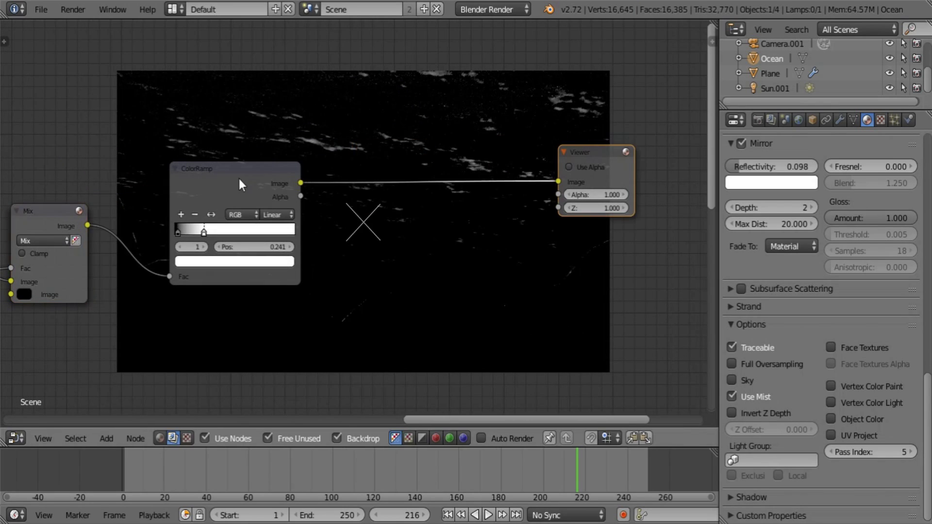
left_click_drag(239, 178, 170, 185)
middle_click_drag(398, 249, 333, 220)
Step: Insert a Sun Beams node on the link between the contrast ColorRamp and the Viewer
key("a")
key("shift+a")
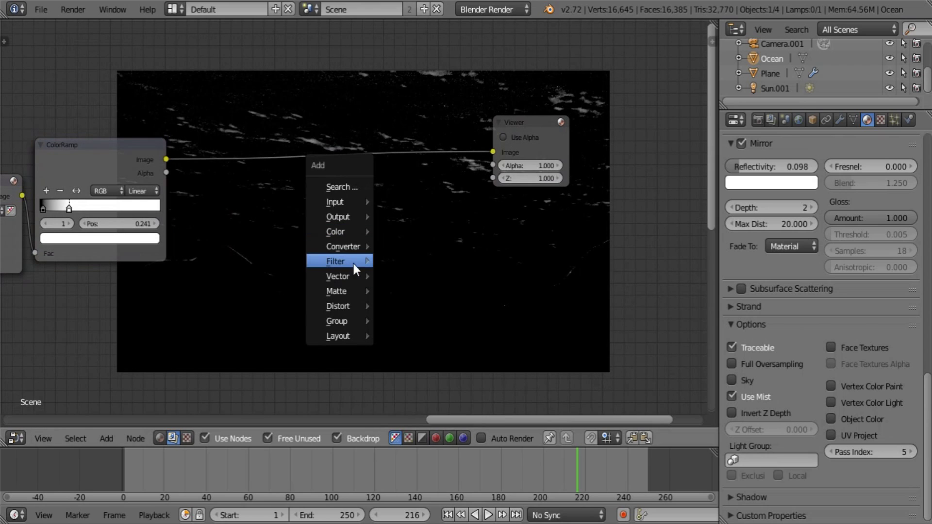
mouse_move(354, 263)
left_click(440, 462)
left_click(279, 115)
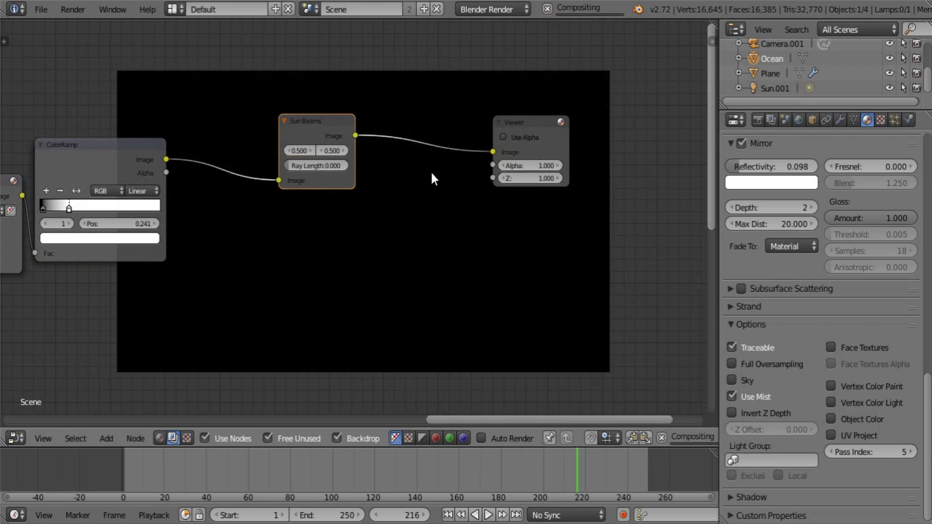
Step: Set the Sun Beams ray length to 1.000 and move the node closer to the ColorRamp
middle_click_drag(432, 174, 433, 255)
scroll(427, 254, "up", 4)
left_click_drag(243, 247, 314, 251)
left_click_drag(268, 206, 215, 220)
Step: Insert a Mix node after Sun Beams, feed Sun Beams into both image inputs, and set it to Add with factor 5.000
key("shift+a")
mouse_move(347, 96)
left_click(406, 103)
left_click(358, 151)
left_click_drag(279, 220, 354, 273)
left_click(406, 200)
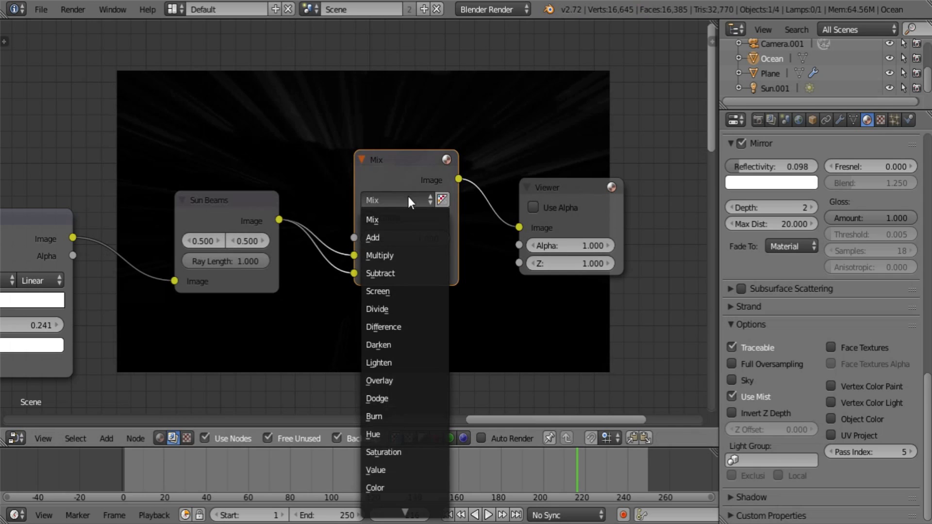
left_click(404, 237)
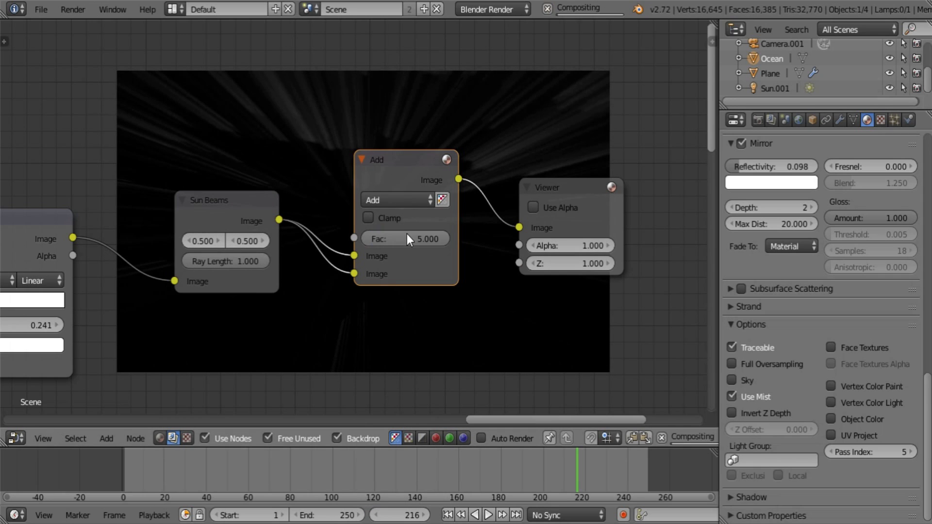
Step: Move the Viewer and Add nodes farther away from the Sun Beams node
left_click_drag(550, 191, 700, 205)
left_click_drag(376, 159, 564, 215)
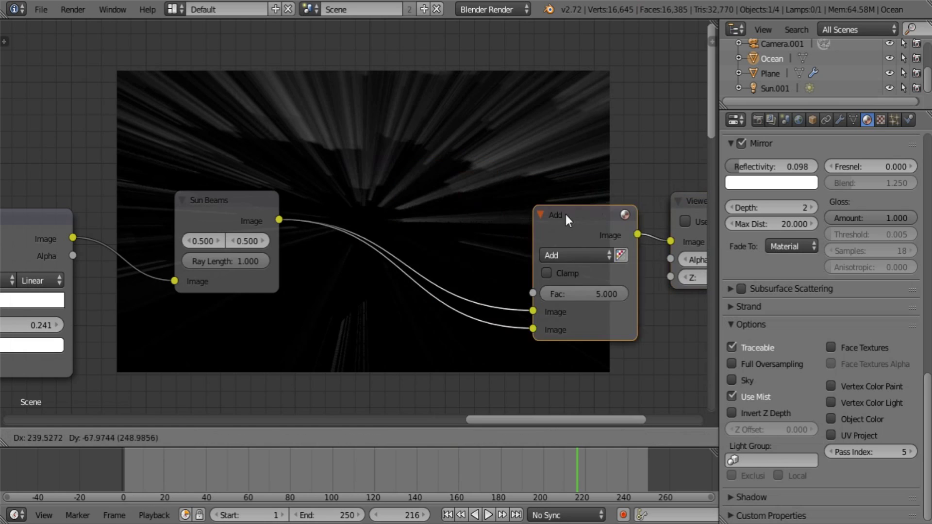
key("a")
middle_click_drag(300, 226, 378, 226)
scroll(377, 223, "up", 3, "shift")
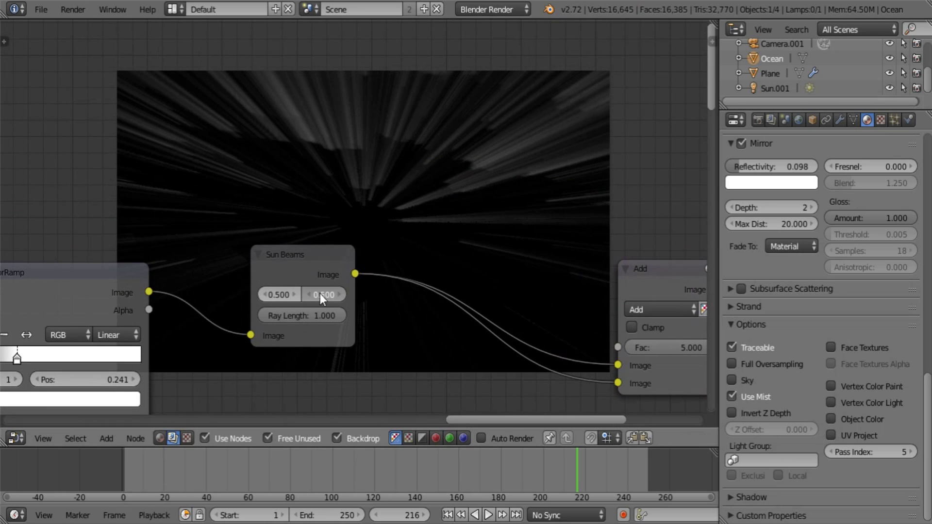
Step: Set the Sun Beams source's vertical position to 4.126 and the ray length to 0.091
left_click_drag(320, 293, 334, 293)
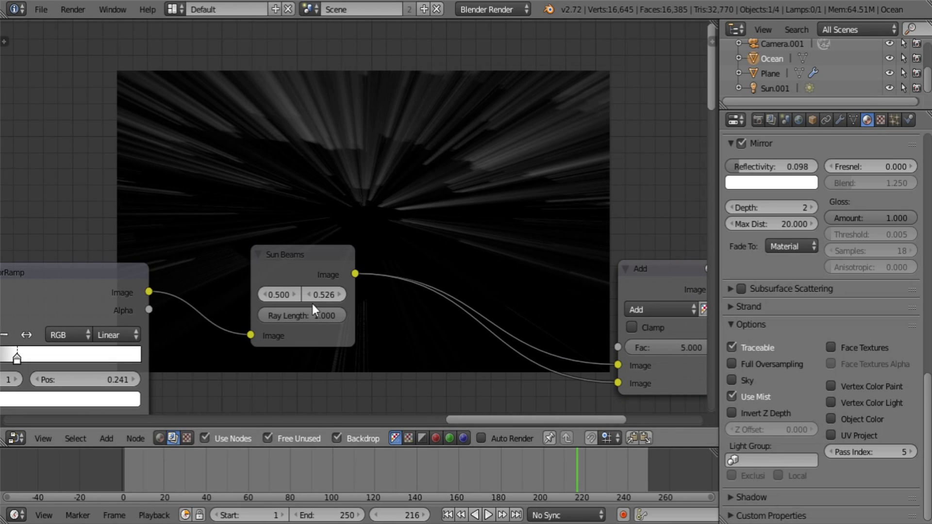
left_click_drag(315, 295, 394, 290)
left_click_drag(336, 318, 243, 315)
left_click_drag(319, 296, 526, 289)
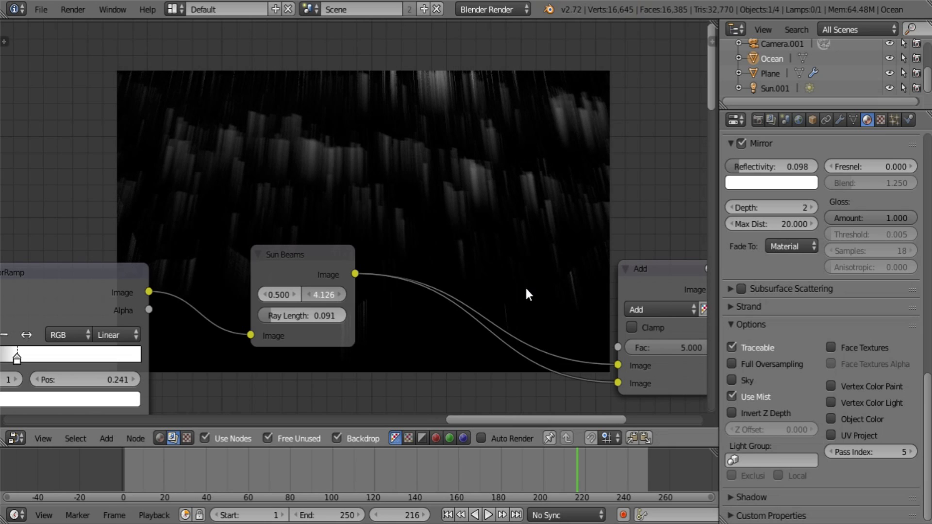
Step: Move the Add node back toward Sun Beams and shift the Viewer farther along the chain
middle_click_drag(340, 328, 90, 371)
left_click_drag(227, 303, 88, 268)
middle_click_drag(88, 268, 209, 265)
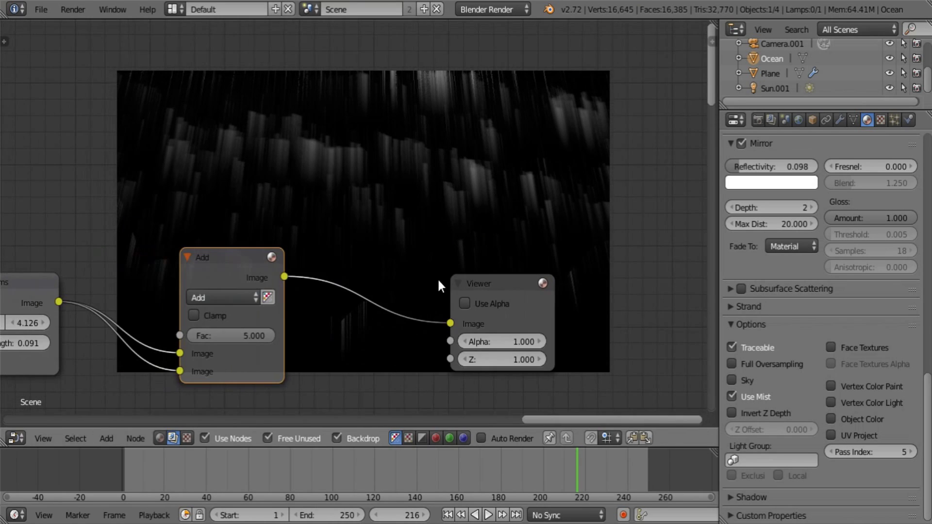
left_click_drag(463, 289, 613, 217)
Step: Lengthen the Sun Beams rays to a ray length of 0.236
middle_click_drag(387, 281, 653, 244)
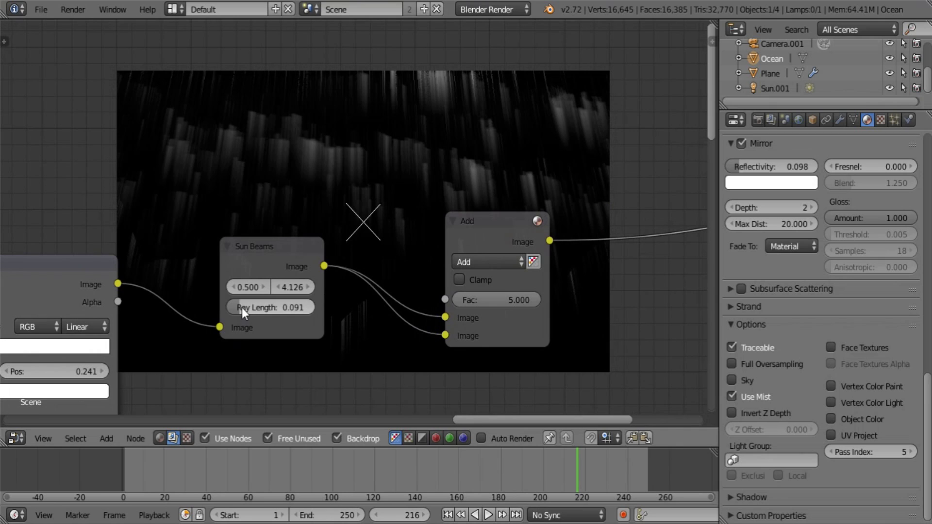
left_click_drag(244, 308, 256, 306)
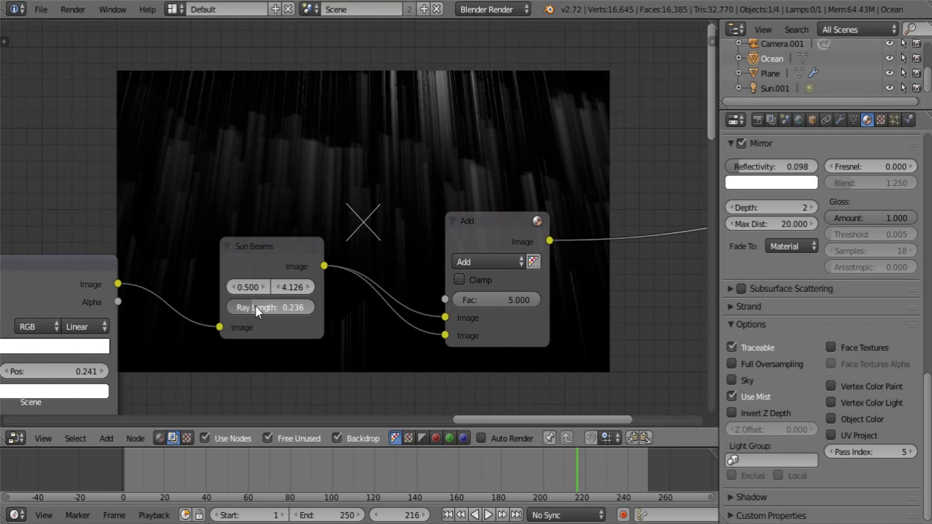
Step: Reposition the Add node between Sun Beams and the Viewer, leaving free space in front of the Viewer
middle_click_drag(375, 306, 161, 308)
left_click_drag(255, 229, 434, 176)
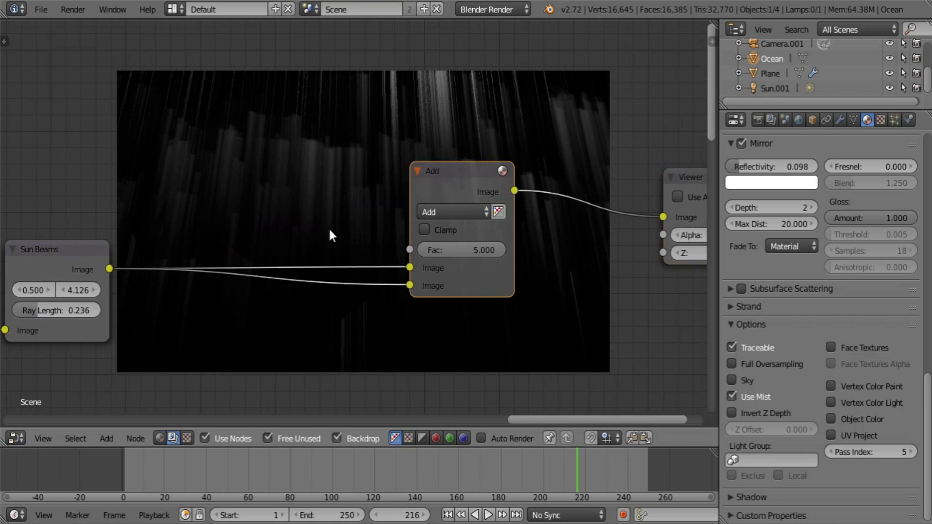
key("a")
middle_click_drag(325, 210, 195, 197)
left_click_drag(348, 156, 197, 184)
Step: Insert a Blur filter node on the link between the Add node and the Viewer
key("shift+a")
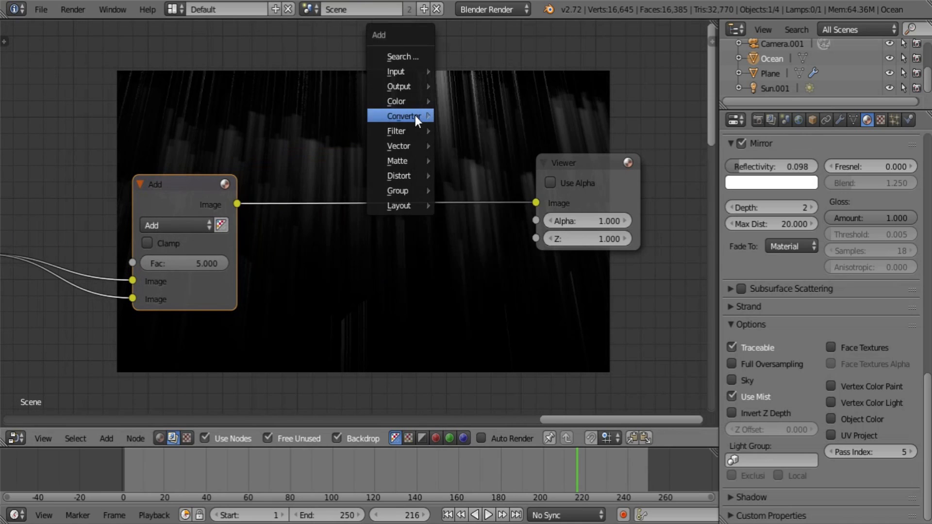
mouse_move(426, 130)
left_click(462, 131)
left_click(406, 180)
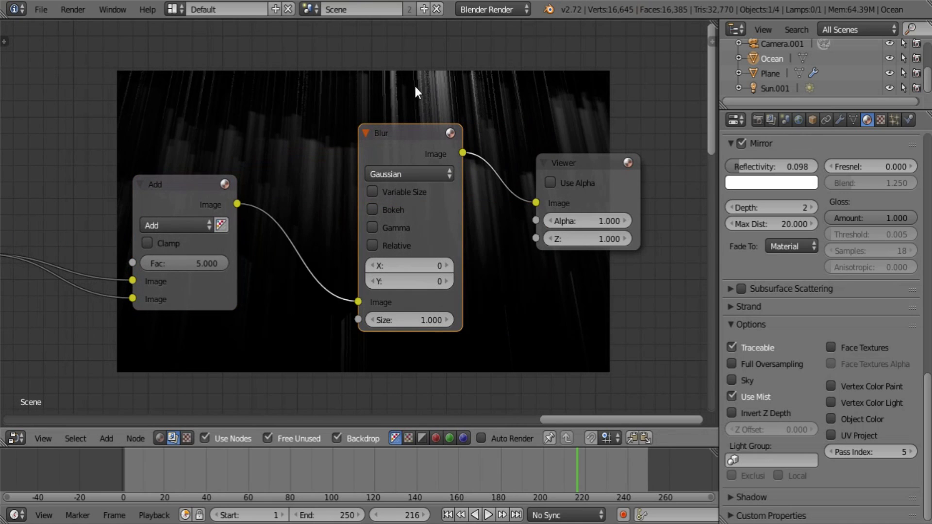
Step: Set the Blur to Fast Gaussian, relative, with Y aspect correction and 1% in both X and Y
left_click(396, 175)
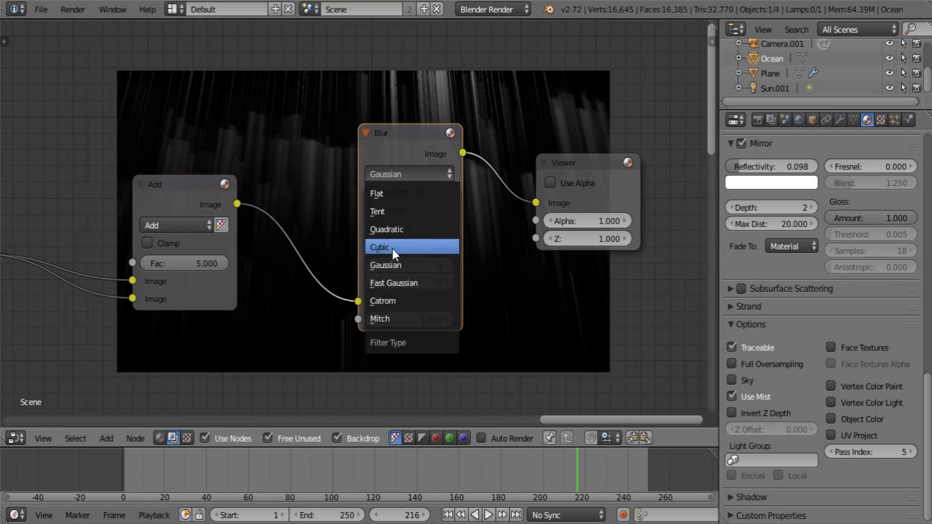
left_click(394, 284)
left_click(384, 192)
left_click(408, 230)
left_click(406, 249)
type("1")
key("Tab")
type("1")
key("Return")
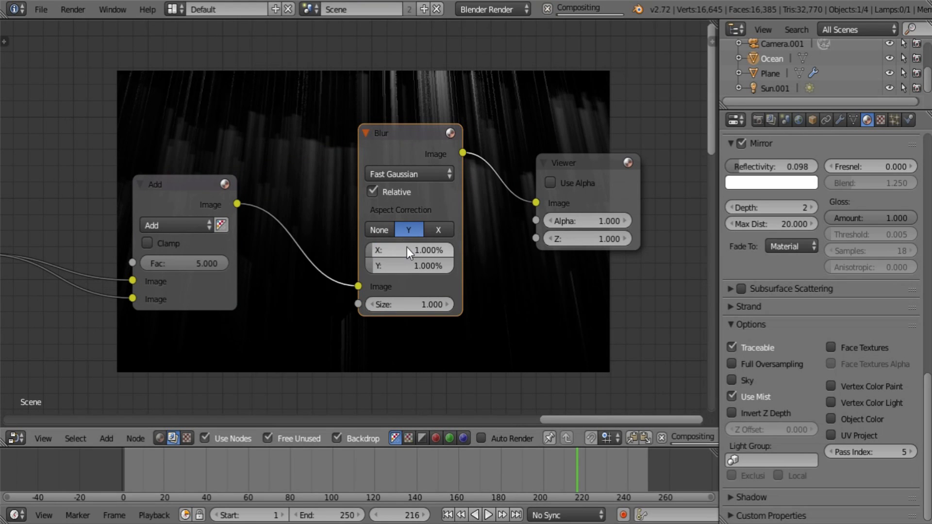
Step: Move the Blur closer to the Add node and set its X and Y sizes to 0.5%
left_click_drag(410, 163, 344, 157)
middle_click_drag(463, 230, 325, 232)
left_click(208, 248)
type(".5")
key("Tab")
type(".5")
key("Return")
middle_click_drag(358, 242, 256, 350)
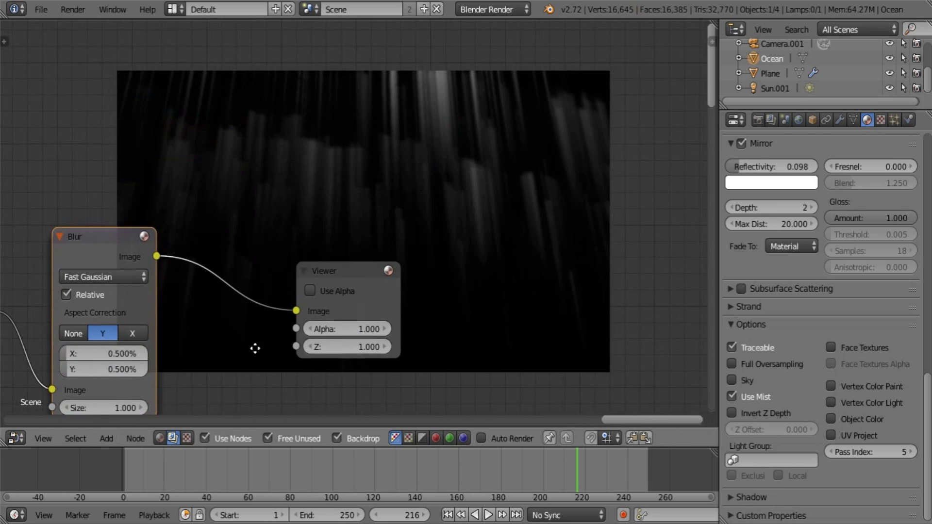
Step: Rearrange the beams' Blur and both Viewer nodes to free space after the main chain's Mix node
left_click_drag(376, 265, 718, 272)
middle_click_drag(206, 294, 189, 170)
middle_click_drag(280, 266, 320, 215)
scroll(320, 215, "down", 5)
left_click_drag(217, 128, 263, 224)
middle_click_drag(459, 341, 396, 182)
middle_click_drag(389, 267, 512, 304)
middle_click_drag(349, 294, 344, 236)
left_click_drag(408, 276, 529, 260)
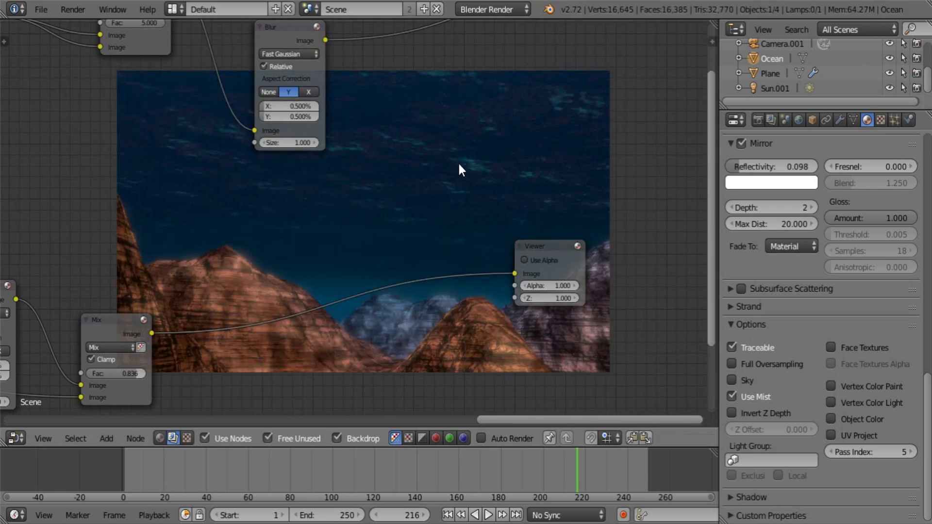
Step: Add a Mix node in Add mode that combines the main chain's Mix output with the blurred sun beams
key("shift+a")
mouse_move(447, 128)
left_click(491, 130)
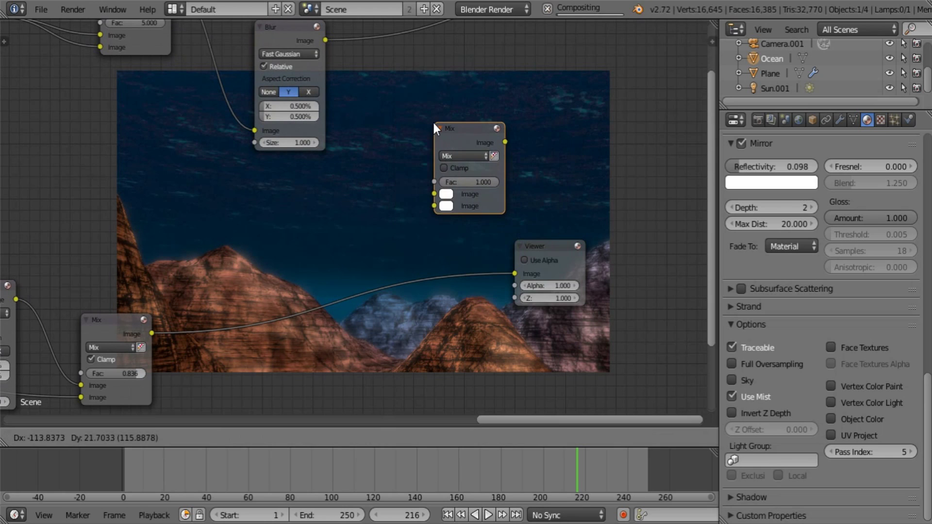
left_click(406, 112)
left_click_drag(152, 333, 407, 198)
key("Home")
left_click_drag(270, 112, 354, 271)
left_click(386, 222)
left_click(383, 246)
Step: Link the new Add node's output to the main Viewer and delete the beams' spare Viewer
left_click_drag(424, 208, 523, 165)
middle_click_drag(522, 165, 472, 226)
left_click(534, 90)
key("x")
middle_click_drag(324, 234, 238, 263)
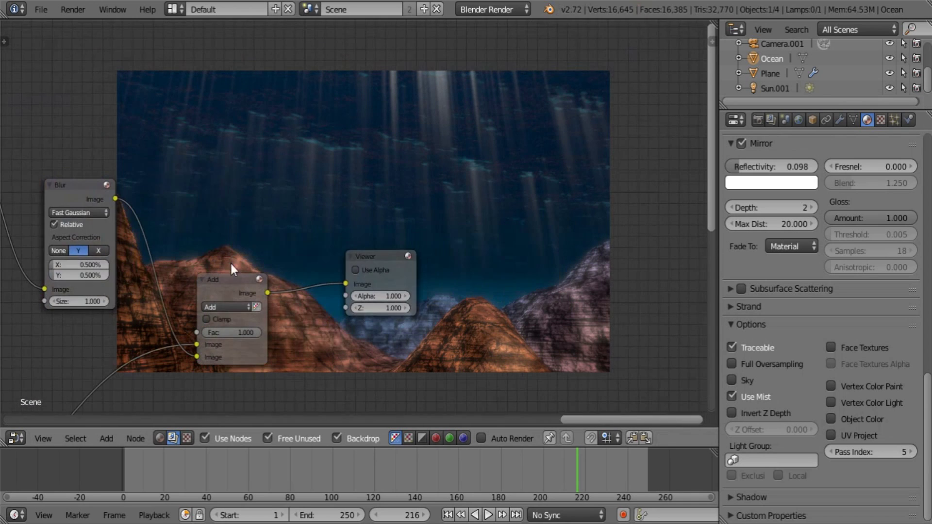
Step: Move the Add and Viewer nodes farther from the Blur and insert a ColorRamp between Blur and Add
left_click_drag(368, 256, 529, 241)
left_click_drag(234, 287, 437, 226)
middle_click_drag(208, 235, 259, 223)
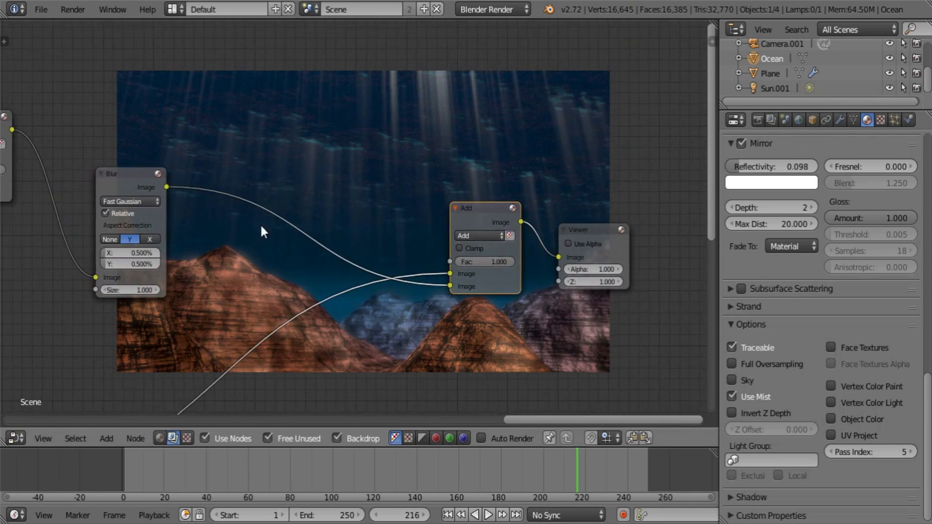
key("shift+a")
mouse_move(254, 240)
left_click(292, 261)
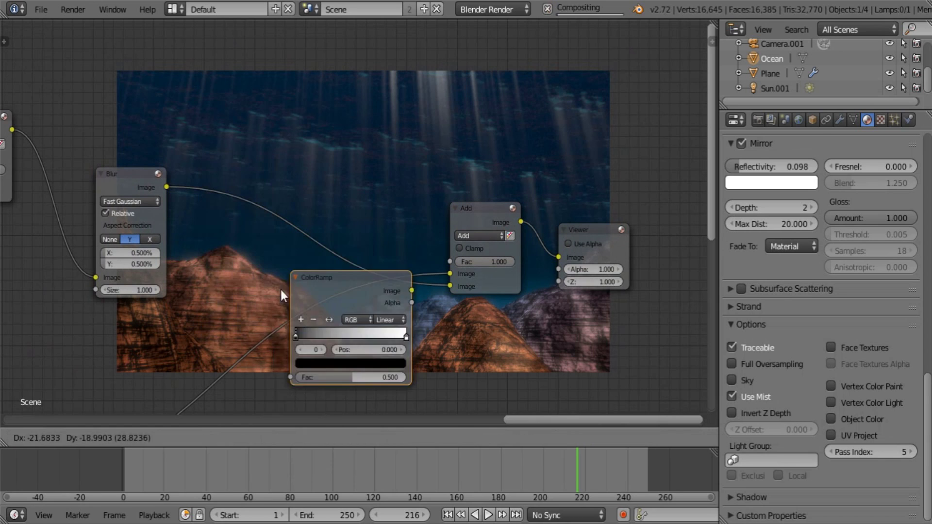
left_click(237, 168)
Step: Tint the ColorRamp's white end stop to a slightly warm off-white
middle_click_drag(398, 239, 358, 291)
middle_click_drag(254, 232, 306, 209)
scroll(307, 210, "up", 3)
left_click(370, 276)
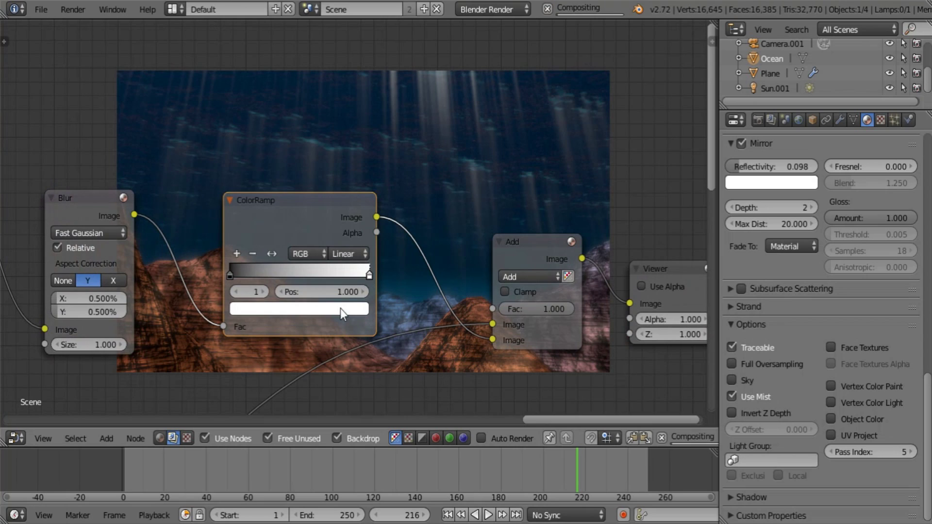
left_click(335, 308)
left_click_drag(282, 162, 279, 165)
left_click_drag(267, 258, 265, 259)
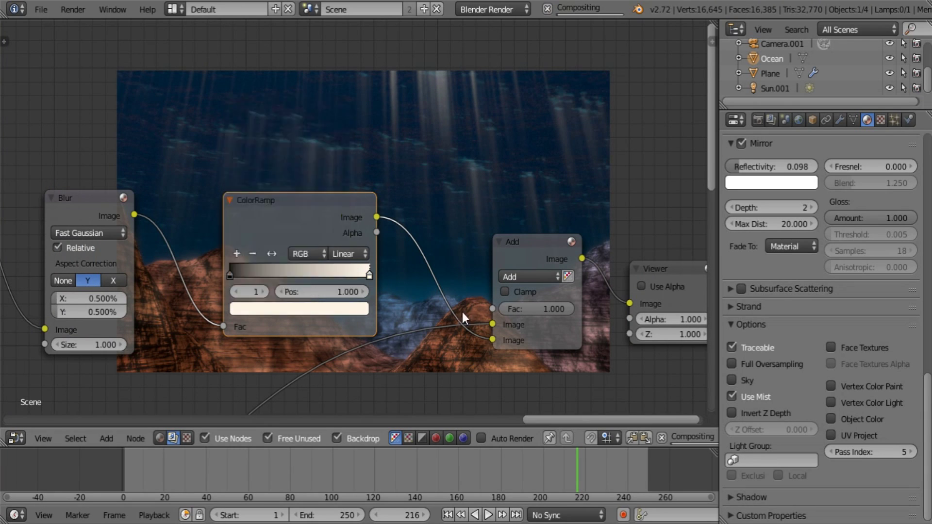
Step: Lower the factor of the Add node after Sun Beams, trying 1 and settling on 2
middle_click_drag(298, 331, 456, 314)
middle_click_drag(78, 246, 236, 294)
left_click(206, 226)
type("1")
key("Return")
middle_click_drag(206, 225, 167, 385)
left_click(159, 262)
type("2")
key("Return")
Step: Lengthen the Sun Beams rays to a ray length of 0.518
middle_click_drag(510, 403, 598, 350)
middle_click_drag(215, 266, 439, 363)
scroll(254, 354, "up", 1)
left_click_drag(240, 349, 255, 353)
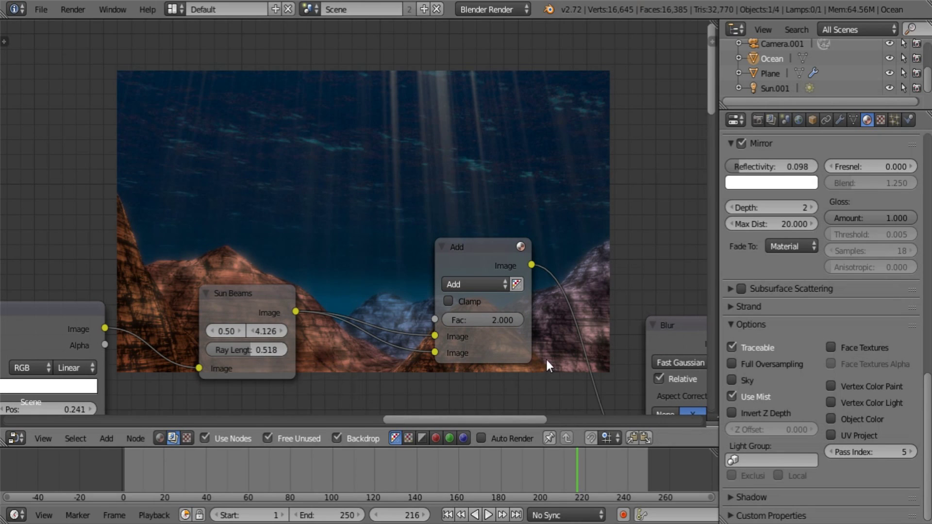
Step: Set the X size of the sun beams' Blur node to 1%
middle_click_drag(546, 357, 209, 234)
middle_click_drag(359, 312, 271, 278)
left_click(270, 276)
type("1")
key("Return")
Step: Move the Viewer well away from the final Add node to make room for more nodes
middle_click_drag(517, 240, 313, 29)
key("a")
left_click(307, 262)
mouse_move(80, 260)
middle_mouse_down()
mouse_move(180, 208)
mouse_move(371, 343)
middle_mouse_up()
mouse_move(261, 196)
middle_mouse_down()
mouse_move(12, 340)
mouse_move(277, 261)
mouse_move(293, 173)
mouse_move(209, 154)
middle_mouse_up()
left_click(155, 174)
left_click(181, 170)
left_click_drag(189, 153, 554, 90)
middle_click_drag(270, 236, 275, 183)
key("a")
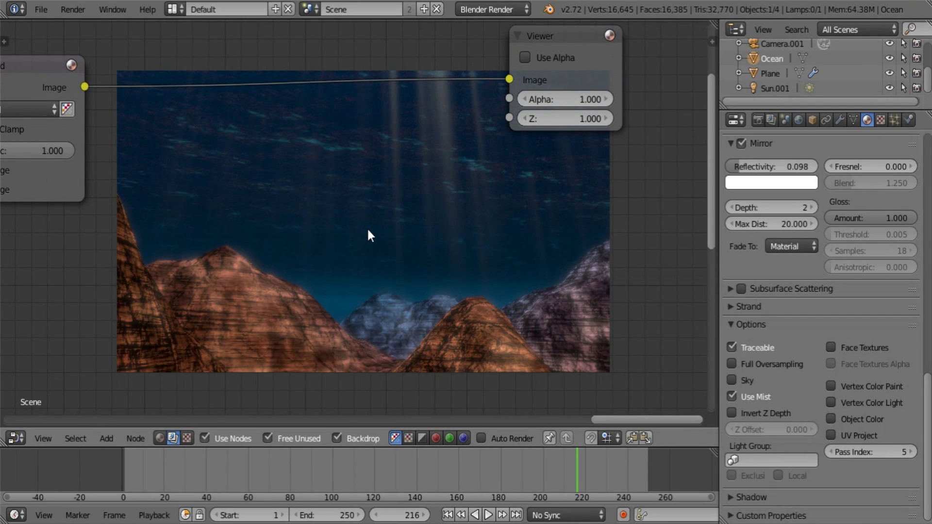
Step: Add a Separate RGBA node and a Combine RGBA node in the space between the final Add node and the Viewer
key("shift+a")
mouse_move(264, 182)
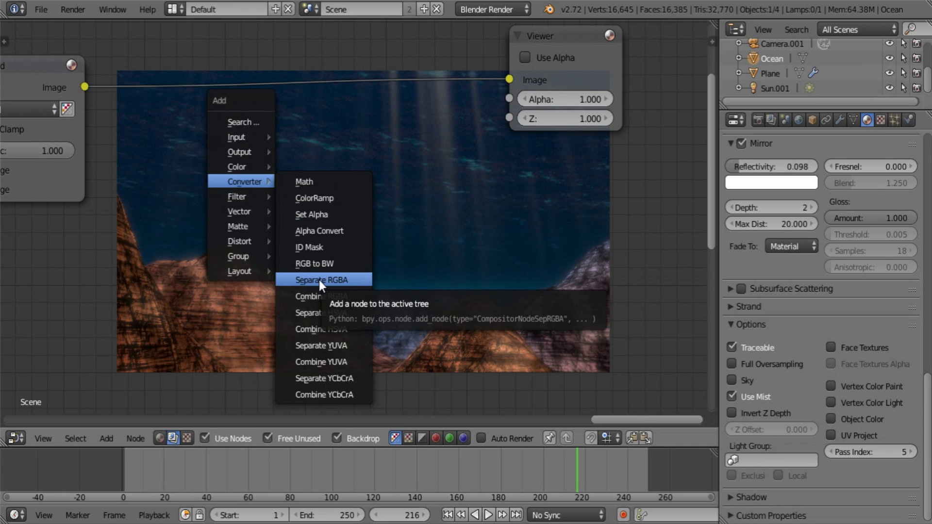
left_click(319, 281)
left_click(255, 202)
key("shift+a")
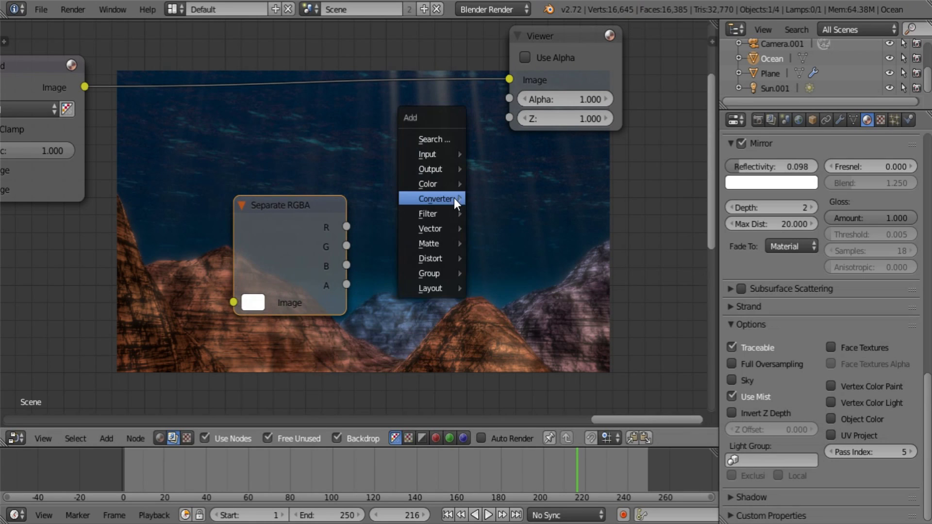
mouse_move(454, 198)
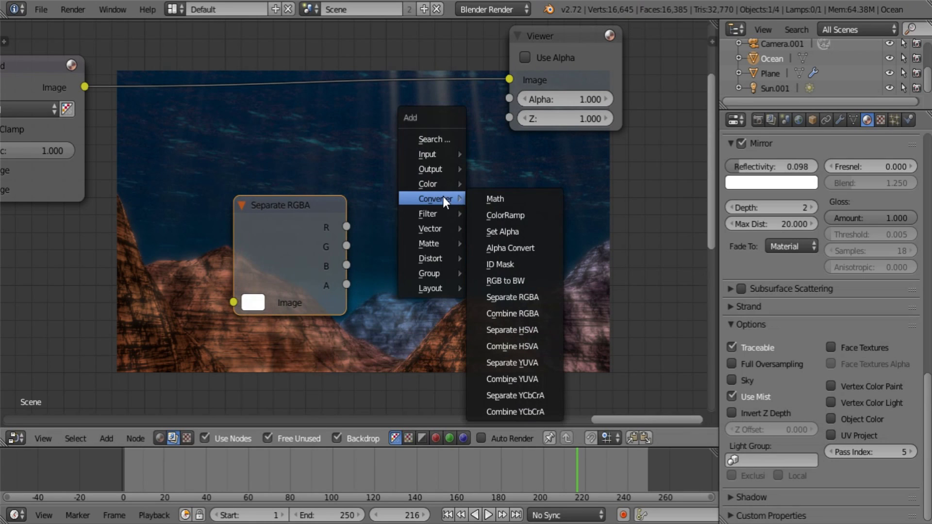
left_click(499, 314)
left_click(484, 214)
Step: Link the R, G and B outputs of Separate RGBA to the matching Combine RGBA inputs
scroll(308, 259, "up", 3)
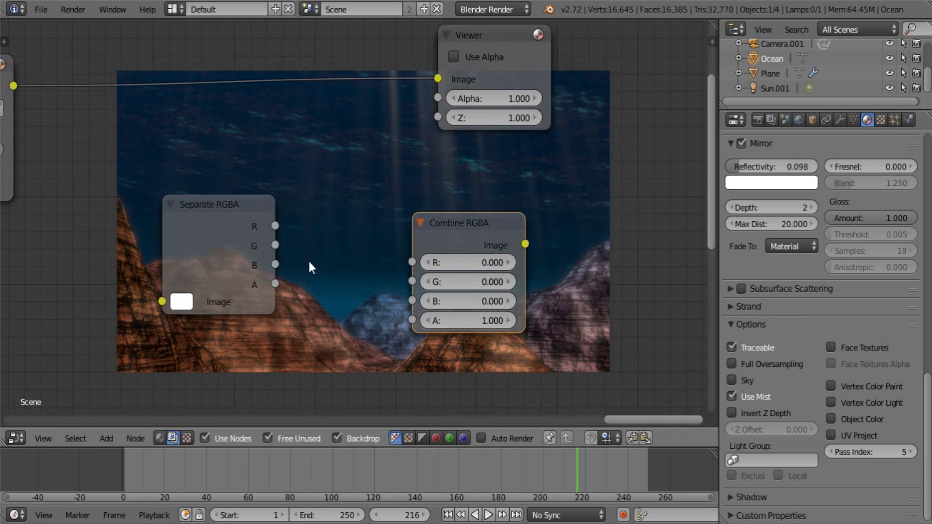
left_click_drag(262, 228, 420, 269)
left_click_drag(263, 250, 422, 292)
left_click_drag(263, 275, 424, 316)
Step: Link Combine RGBA's image to the Viewer and the final Add node's output to Separate RGBA
middle_click_drag(491, 232, 473, 333)
left_click_drag(534, 348, 436, 156)
middle_click_drag(181, 189, 340, 177)
scroll(340, 177, "down", 2)
left_click_drag(194, 174, 257, 301)
Step: Move the Viewer and Combine RGBA nodes farther from Separate RGBA
middle_click_drag(325, 289, 170, 302)
left_click_drag(394, 146, 575, 119)
left_click_drag(407, 298, 441, 215)
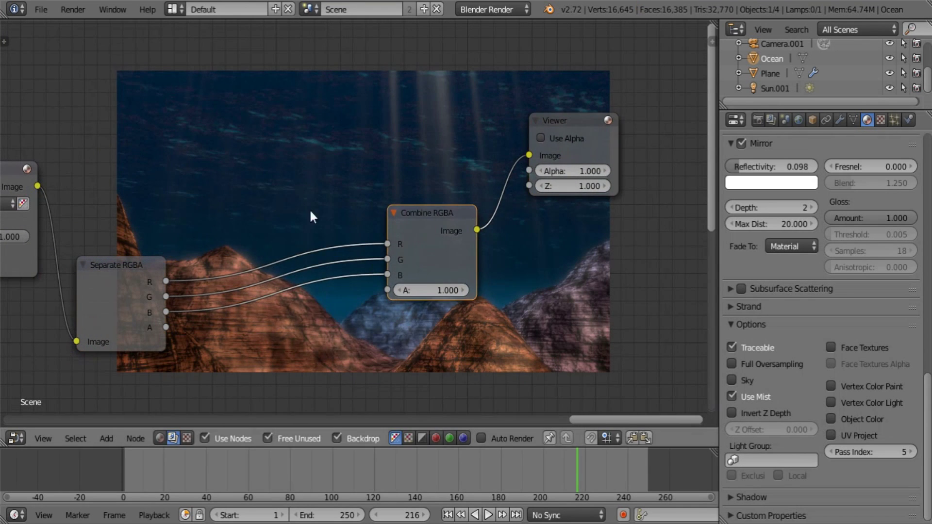
Step: Insert a Translate distort node on the red channel between Separate RGBA and Combine RGBA
middle_click_drag(265, 262, 435, 260)
scroll(435, 260, "up", 1)
middle_click_drag(533, 241, 436, 252)
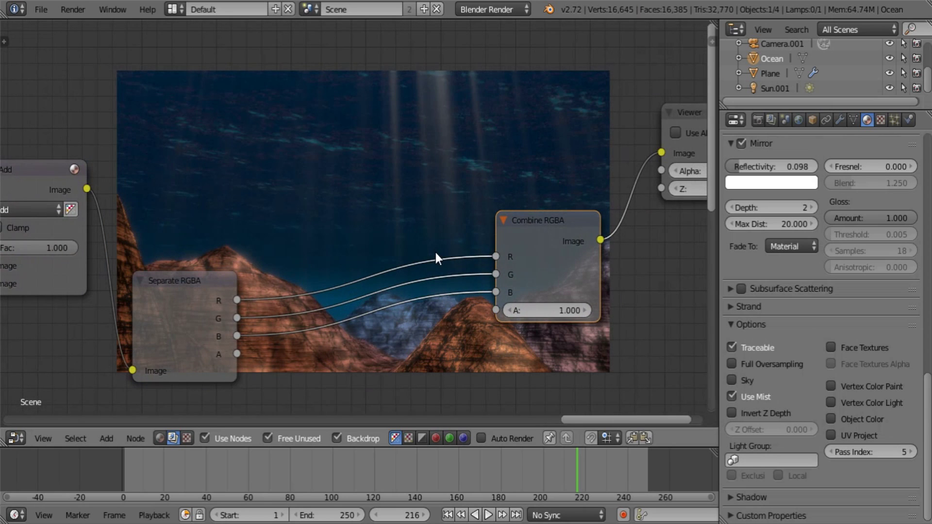
scroll(351, 128, "down", 3)
key("shift+a")
mouse_move(347, 124)
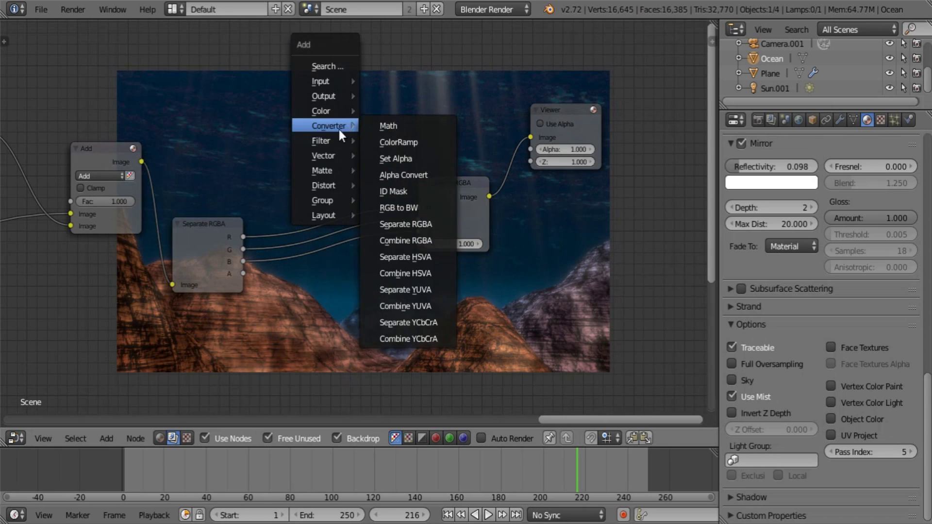
mouse_move(334, 184)
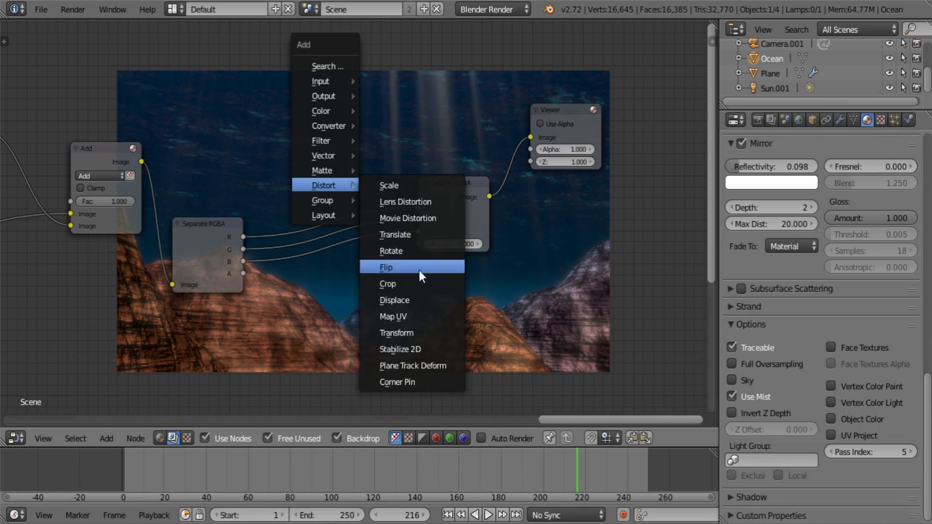
left_click(412, 234)
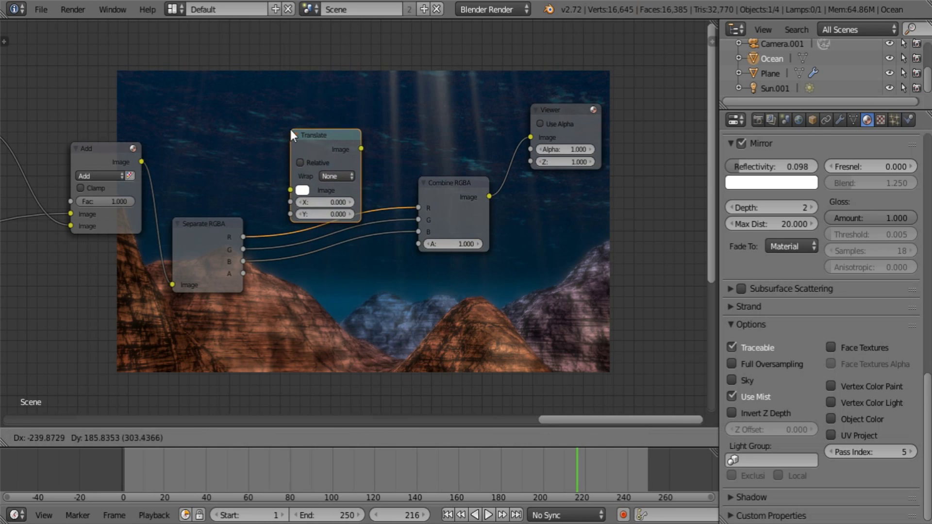
left_click(290, 127)
Step: Duplicate the Translate node and insert the copy on the blue channel link
scroll(378, 192, "up", 3)
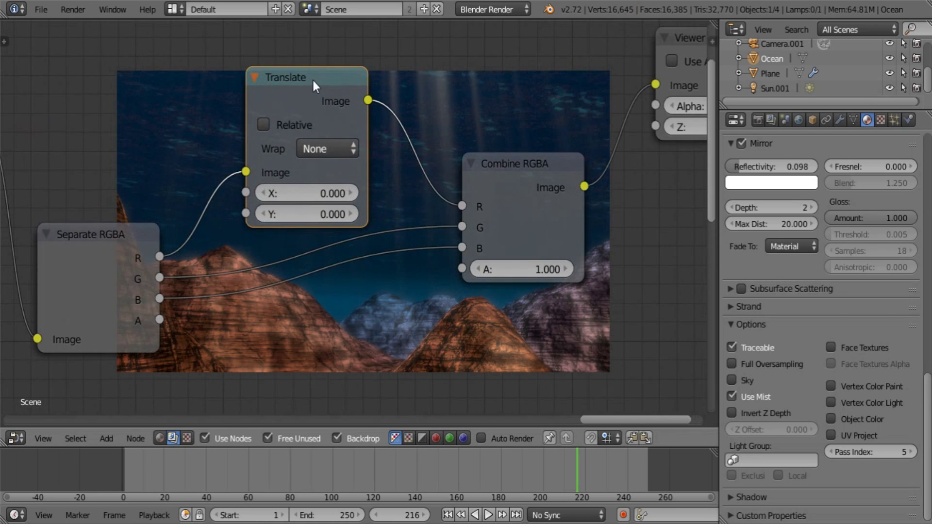
key("shift+d")
left_click(346, 285)
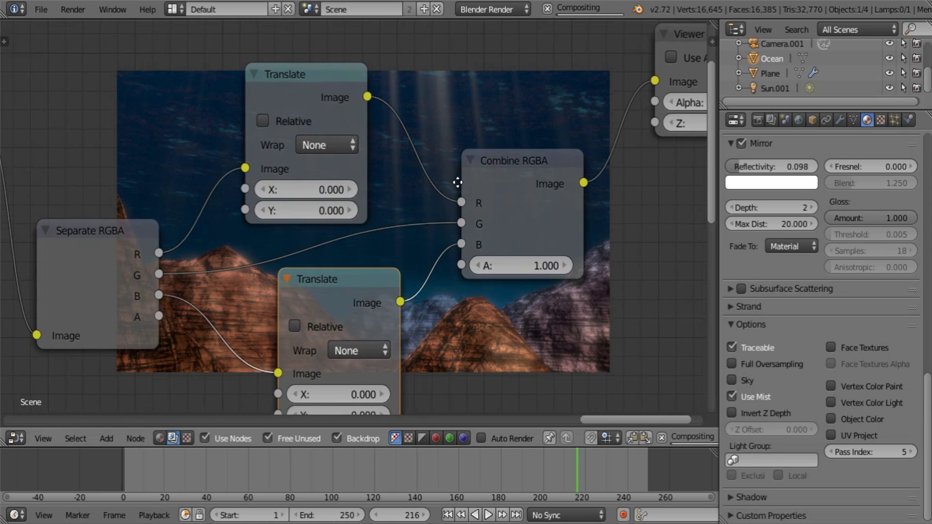
Step: Enable Relative on both Translate nodes
middle_click_drag(400, 229, 399, 168)
scroll(399, 168, "up", 2)
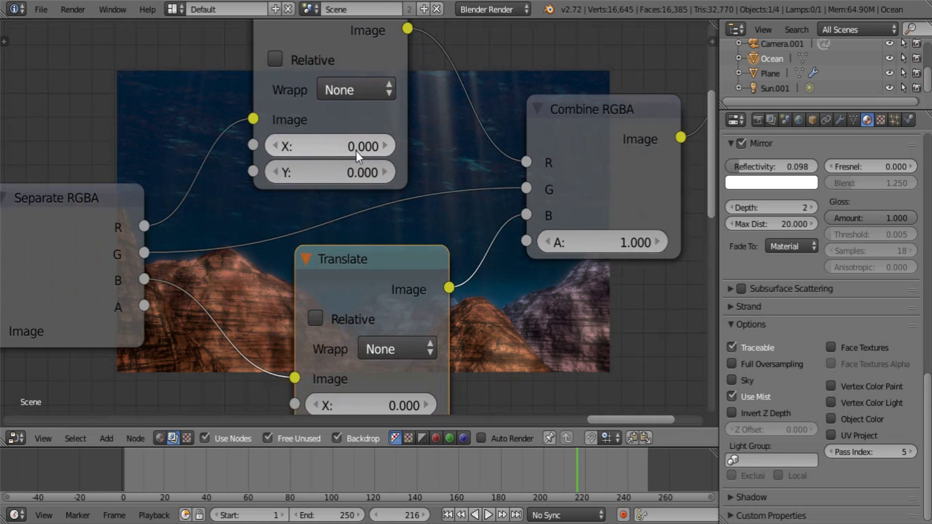
left_click(275, 59)
left_click(316, 319)
Step: Set the X offset to 0.001 on the blue channel's Translate node and -0.001 on the red channel's
middle_click_drag(366, 317, 375, 266)
left_click(386, 353)
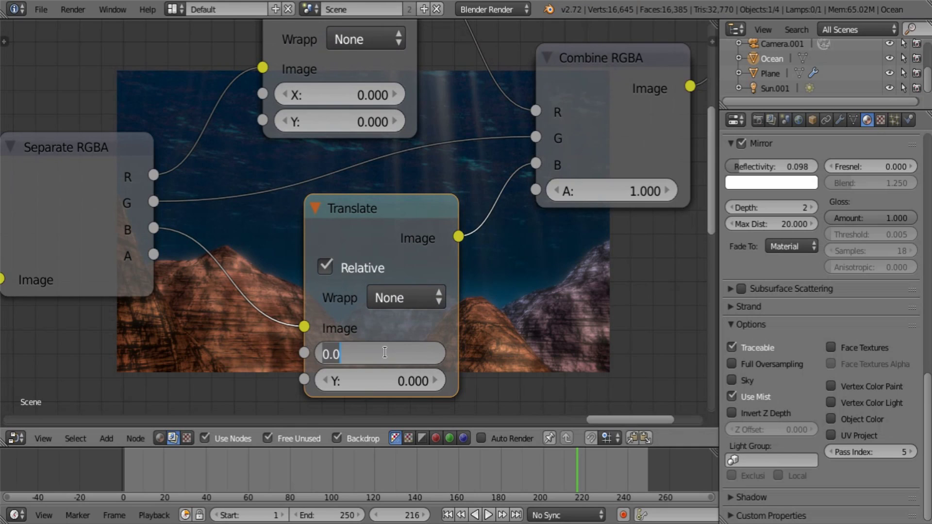
type("0.001")
key("Return")
left_click(340, 93)
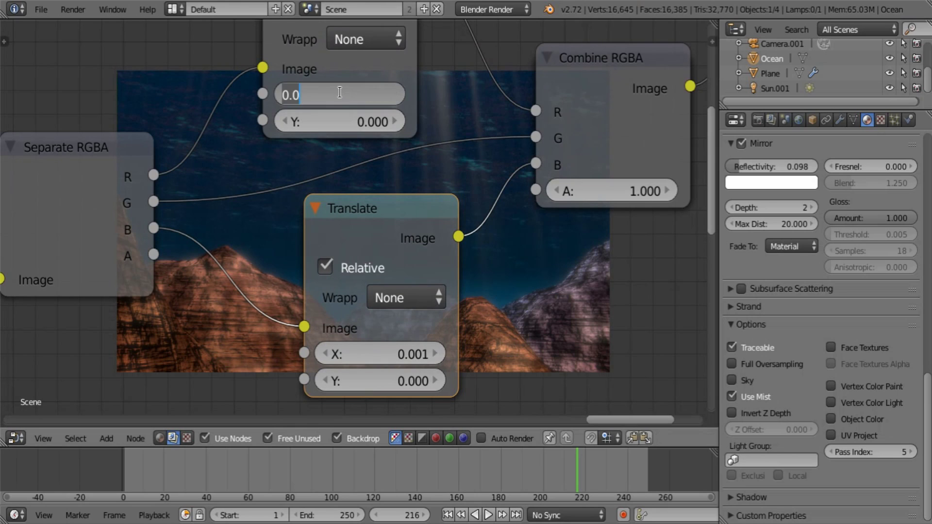
key("BackSpace")
type("-0.001")
key("Return")
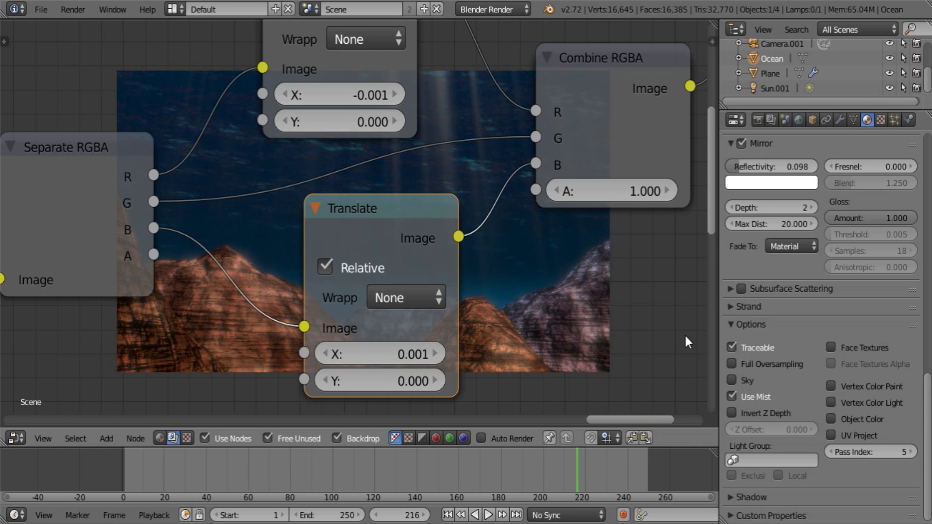
Step: Move the Viewer farther away from the Combine RGBA node
middle_click_drag(607, 313, 313, 141)
middle_click_drag(193, 160, 309, 278)
middle_click_drag(458, 164, 279, 281)
left_click_drag(389, 108, 606, 1)
middle_click_drag(276, 131, 390, 145)
Step: Insert a Mix node on the link between Combine RGBA and the Viewer
key("a")
key("shift+a")
mouse_move(380, 83)
left_click(429, 84)
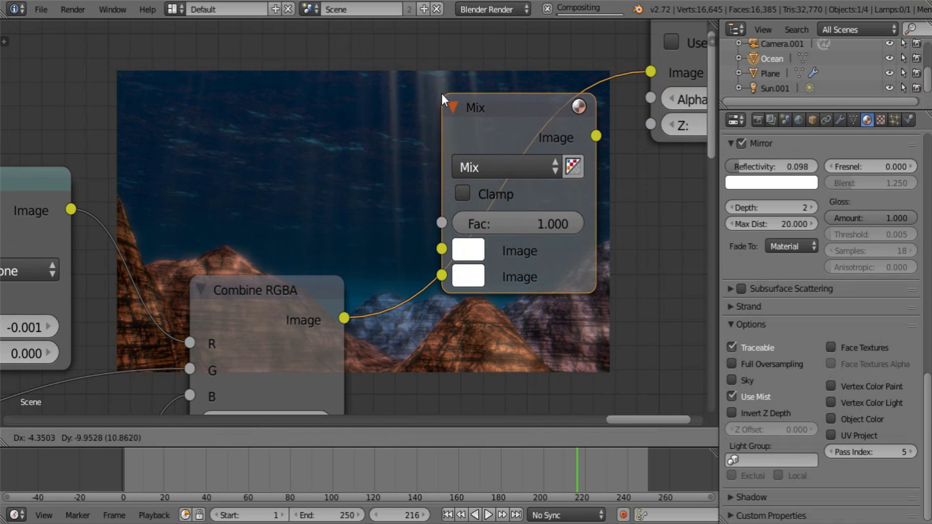
left_click(442, 94)
Step: Link the unshifted output of the final Add node to the new Mix node's second image input
scroll(348, 182, "down", 2)
scroll(252, 200, "down", 2)
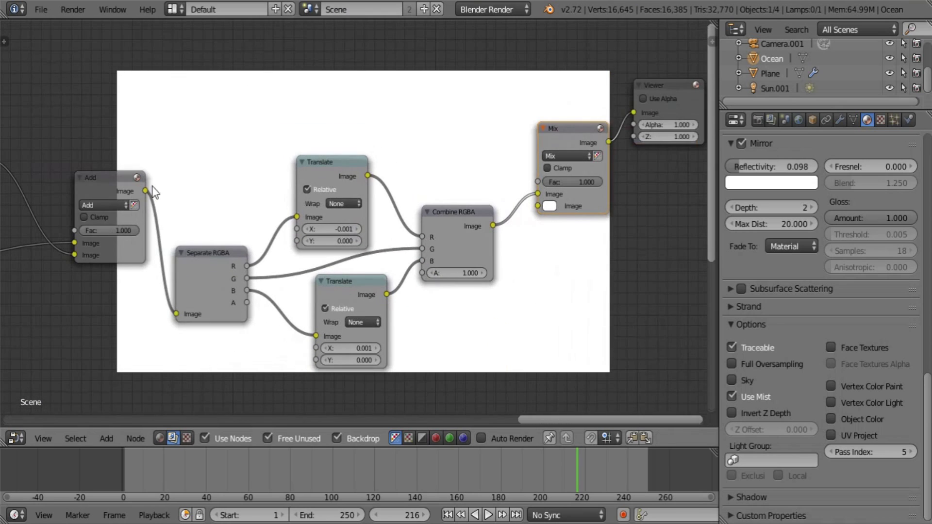
left_click_drag(145, 191, 543, 204)
middle_click_drag(552, 210, 360, 168)
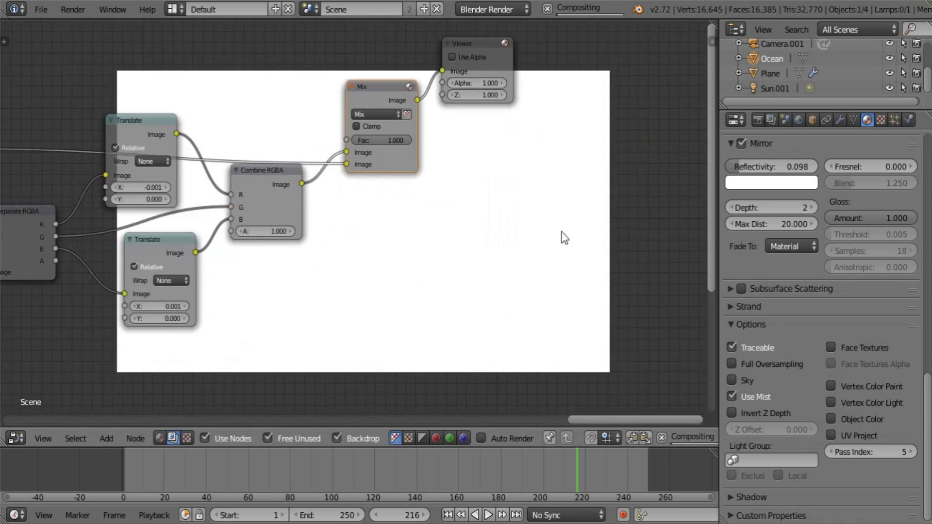
Step: Enlarge the backdrop to a zoom of 3.47 and shift it to the foreground rock's edge
key("n")
left_click_drag(612, 338, 682, 339)
middle_click_drag(458, 346, 331, 229, "alt")
Step: Set the factor of the Mix node after Combine RGBA to 0
scroll(330, 228, "up", 4)
left_click_drag(304, 115, 269, 86)
middle_click_drag(344, 163, 193, 92)
left_click_drag(149, 80, 9, 81)
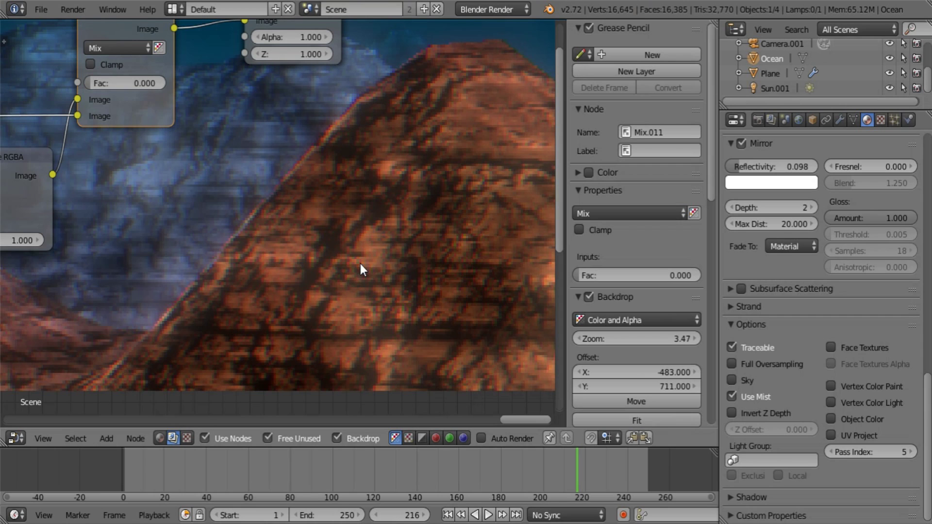
middle_click_drag(203, 92, 363, 221)
middle_click_drag(178, 253, 358, 133)
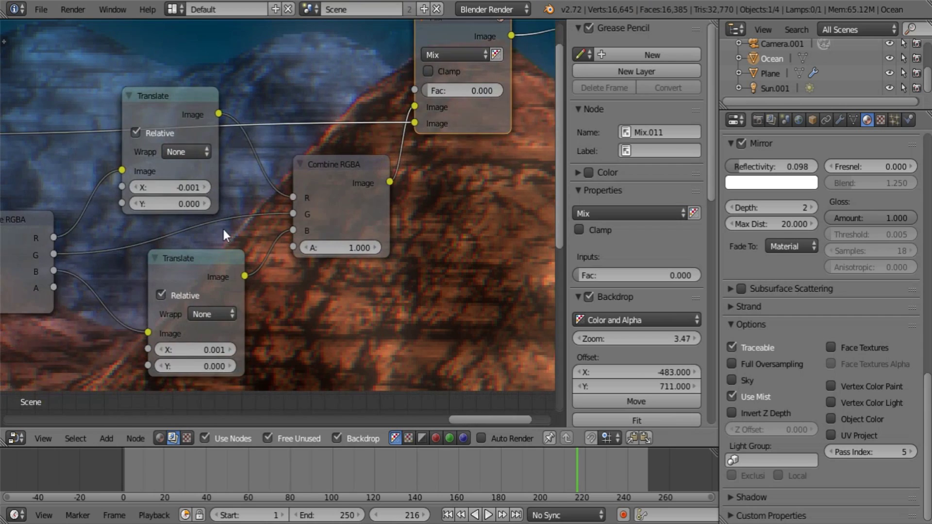
Step: Link Combine RGBA directly to the Viewer and delete the Mix node between them
middle_click_drag(191, 222, 135, 148)
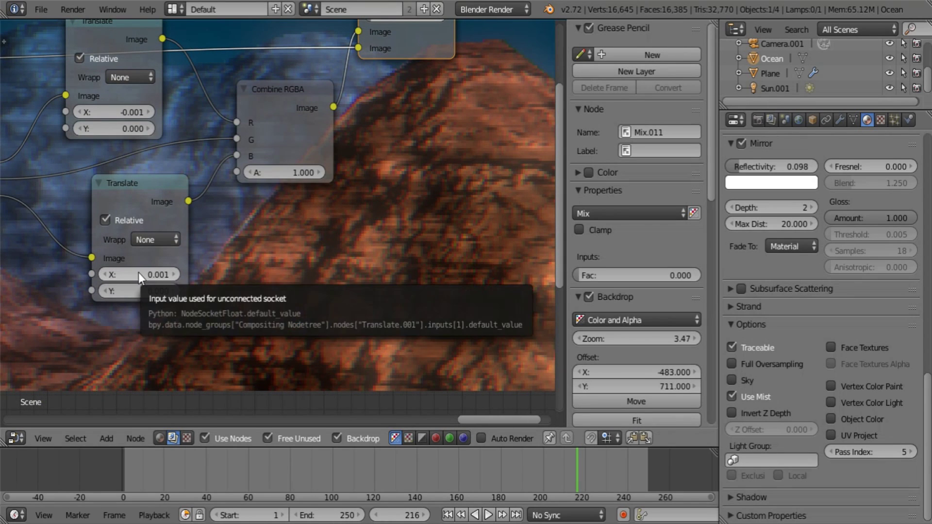
middle_click_drag(271, 114, 304, 345)
middle_click_drag(362, 271, 82, 323)
left_click_drag(142, 225, 164, 248)
left_click_drag(306, 196, 411, 195)
middle_click_drag(75, 339, 124, 322)
left_click_drag(135, 372, 423, 227)
left_click(235, 228)
key("x")
scroll(232, 227, "down", 3)
middle_click_drag(221, 231, 358, 208)
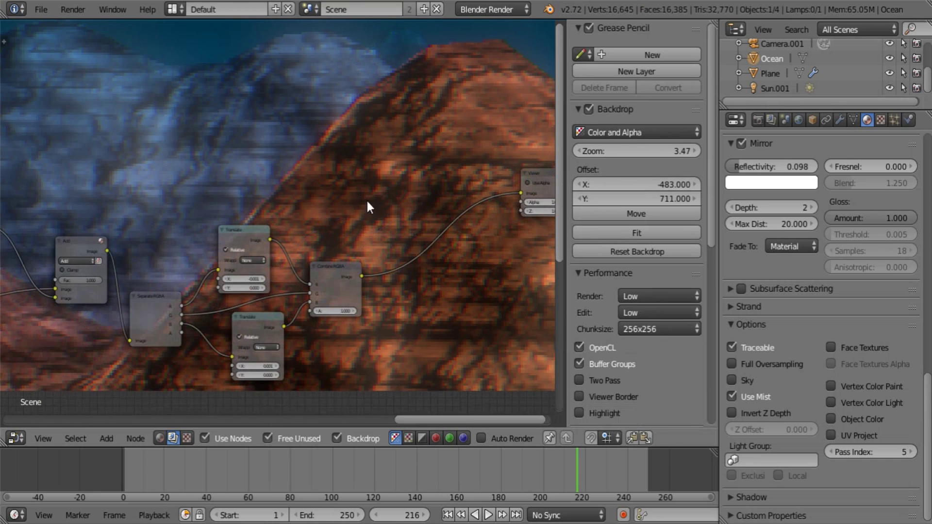
Step: Set the backdrop zoom to 0.75 and shift the backdrop so the whole render shows in the node editor
left_click_drag(651, 149, 636, 153)
left_click(637, 152)
type("0.75")
key("Return")
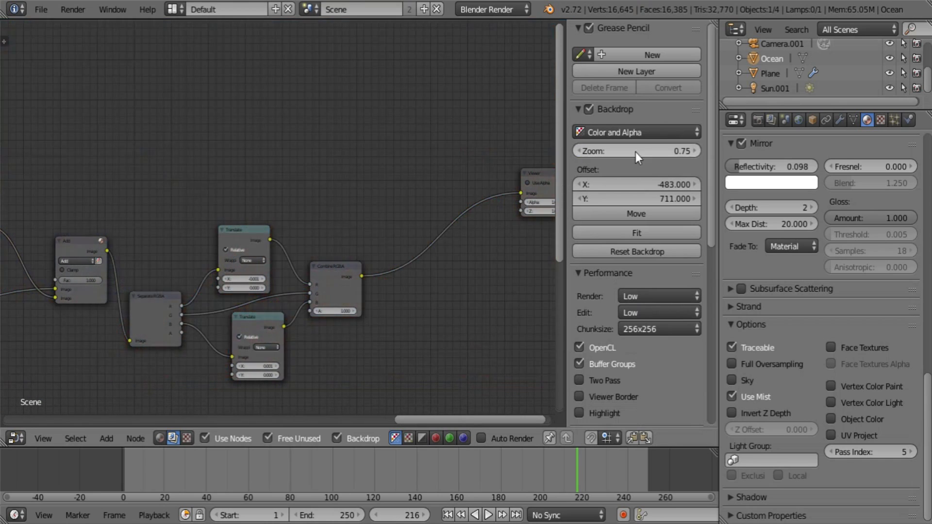
middle_click_drag(282, 209, 259, 301, "alt")
scroll(248, 294, "up", 5)
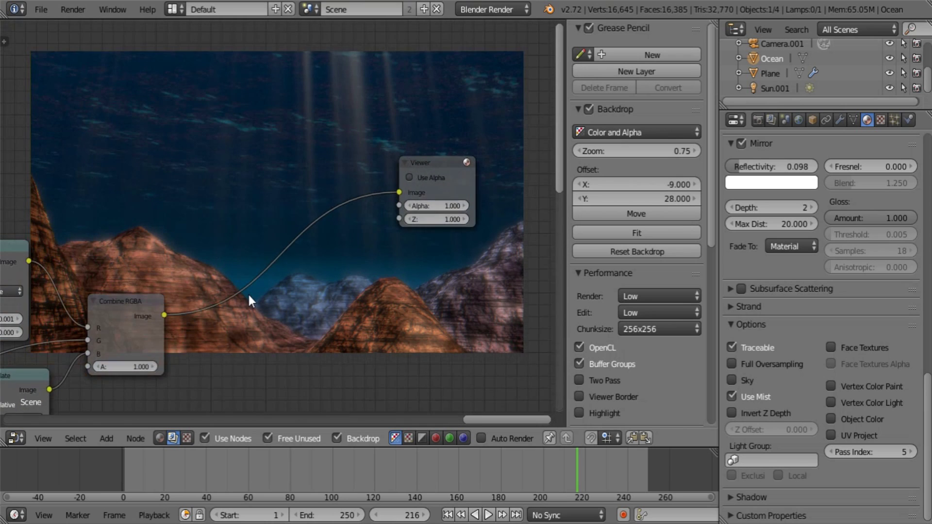
Step: Insert a Blur node on the link between Combine RGBA and the Viewer
middle_click_drag(218, 254, 280, 155)
middle_click_drag(211, 201, 251, 200)
scroll(196, 268, "up", 6)
left_click_drag(147, 232, 138, 184)
middle_click_drag(138, 189, 106, 218)
key("shift+a")
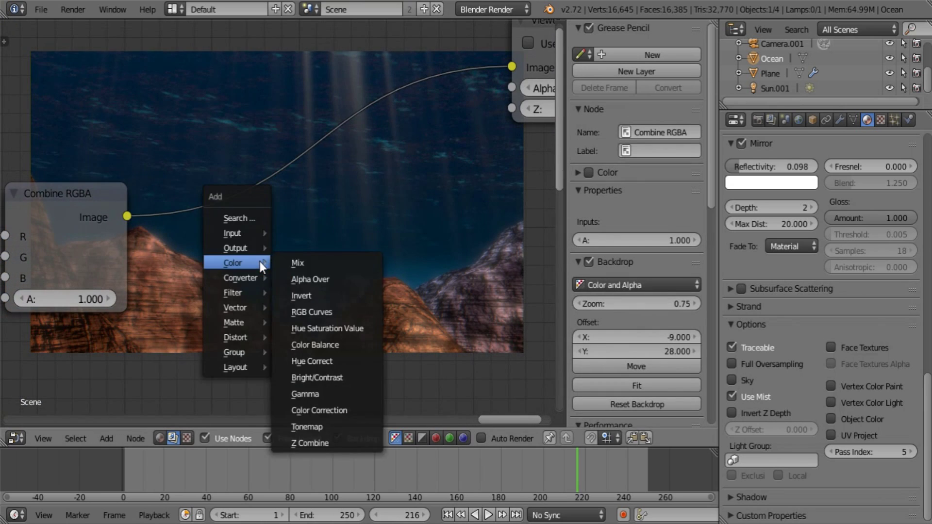
mouse_move(240, 291)
left_click(308, 291)
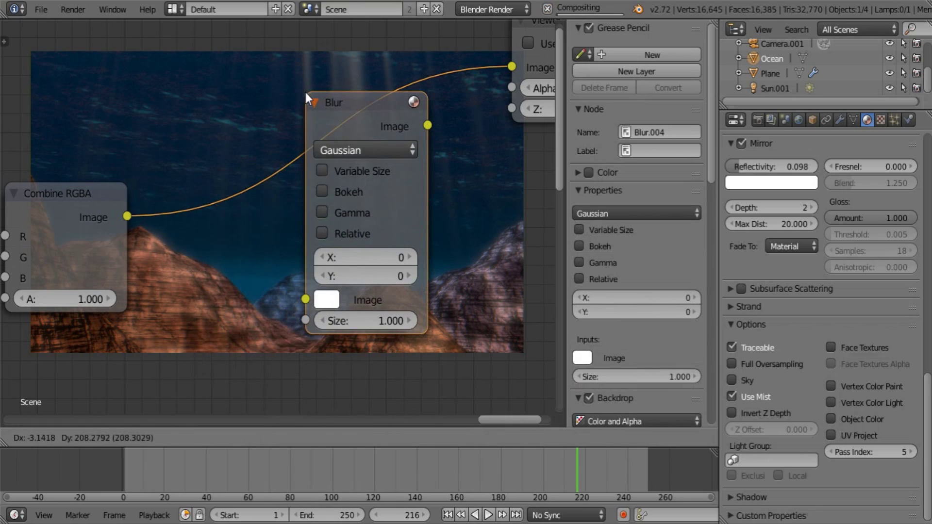
left_click(305, 89)
Step: Configure the new Blur node as Fast Gaussian, relative, with Y aspect correction and 1% blur in X and Y
left_click(360, 150)
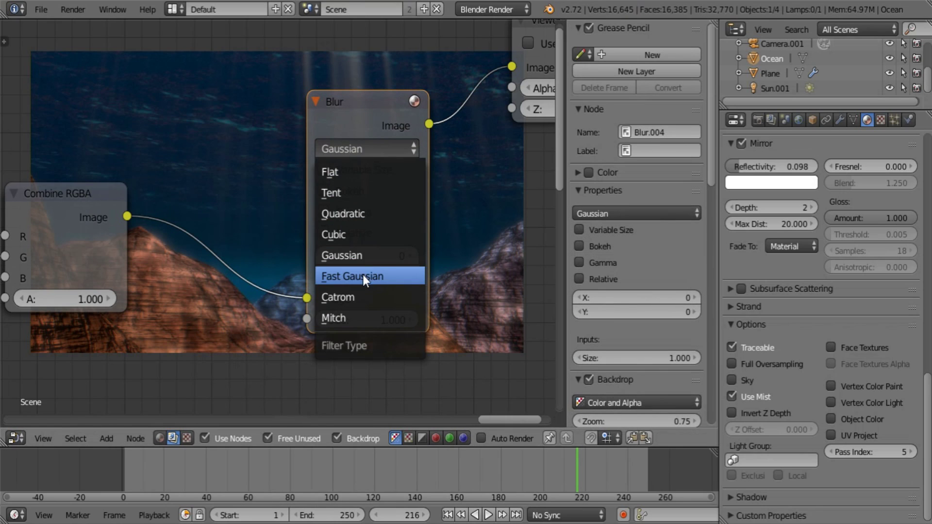
left_click(363, 275)
left_click(369, 213)
left_click(371, 236)
type("1")
key("Tab")
type("1")
key("Return")
left_click_drag(347, 104, 318, 39)
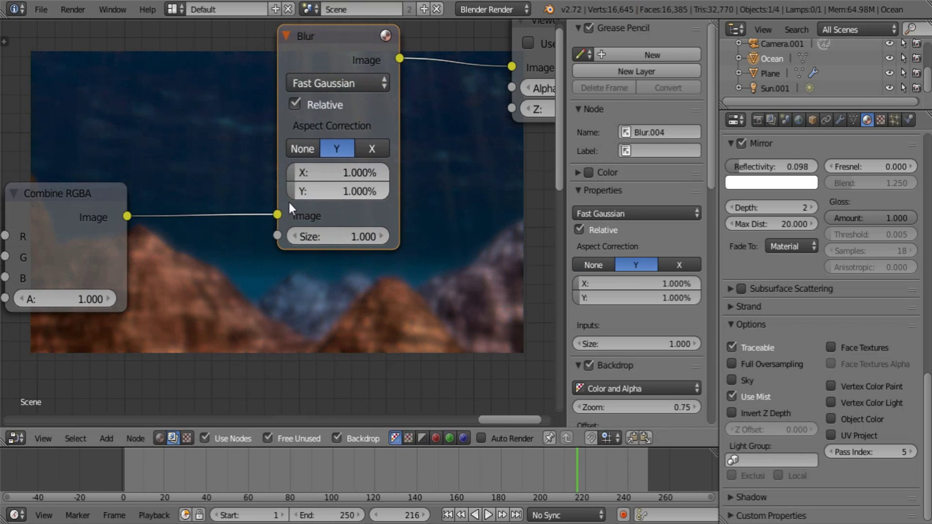
Step: Insert a Mix node on the link between the new Blur node and the Viewer
middle_click_drag(211, 236, 28, 390)
left_click_drag(371, 174, 496, 161)
left_click_drag(155, 192, 130, 84)
middle_click_drag(229, 264, 238, 239)
key("shift+a")
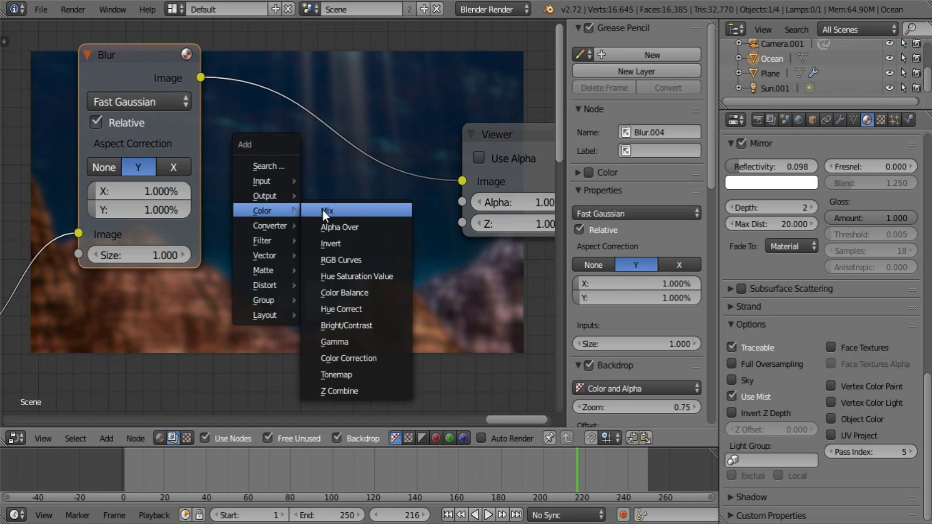
left_click(328, 209)
left_click(351, 166)
left_click_drag(350, 166, 311, 208)
Step: Connect the unblurred Combine RGBA output to the Mix node's first image input and the Blur output to its second
middle_click_drag(242, 246, 315, 234)
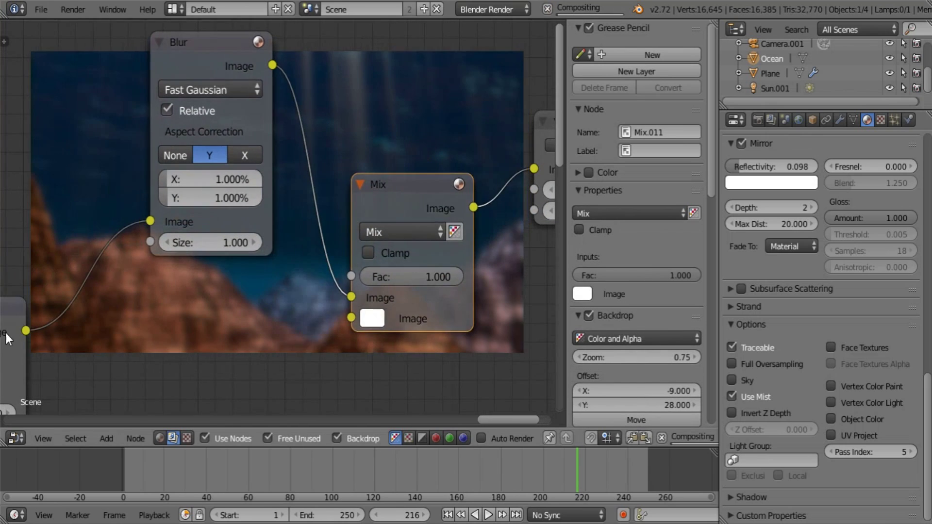
left_click_drag(25, 333, 354, 320)
middle_click_drag(418, 273, 188, 278)
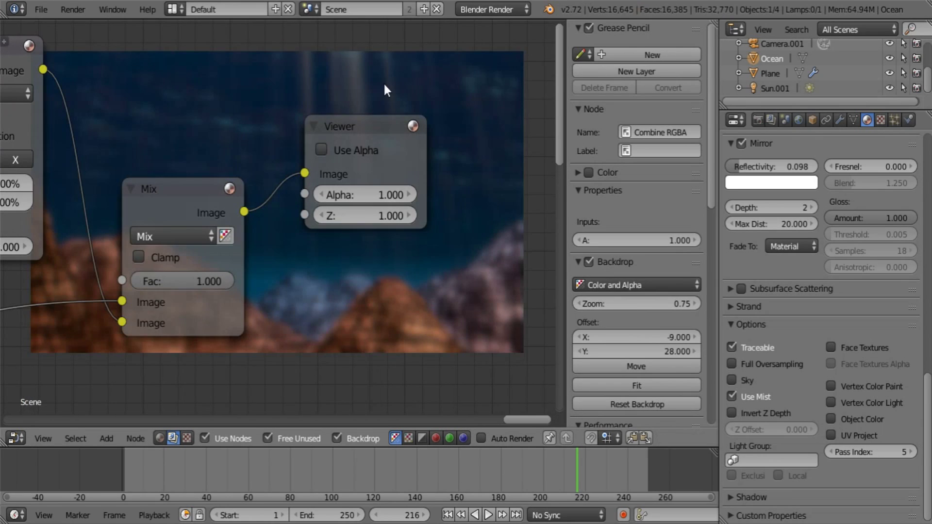
Step: Lower the factor of the final Mix node to blend the blur only partly over the sharp image
middle_click_drag(246, 278, 314, 209)
left_click_drag(272, 212, 206, 213)
middle_click_drag(294, 285, 43, 81)
middle_click_drag(98, 161, 62, 109)
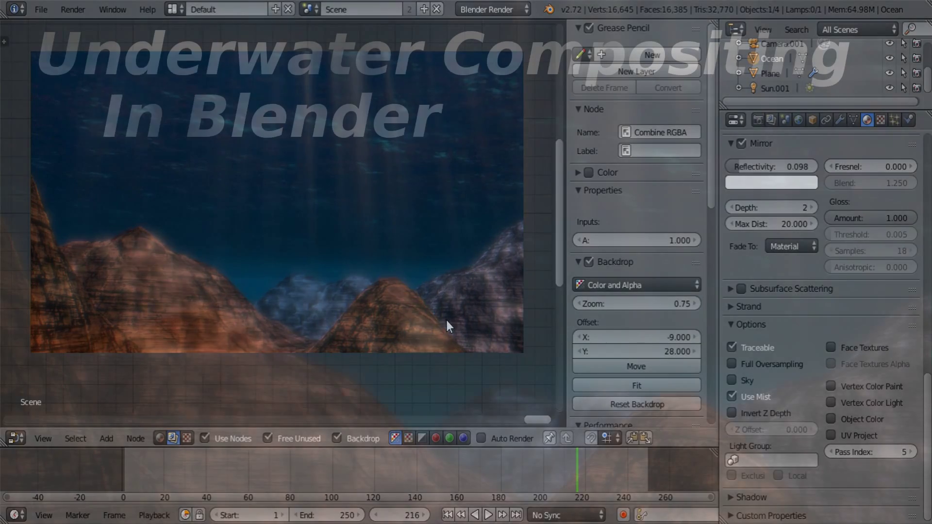